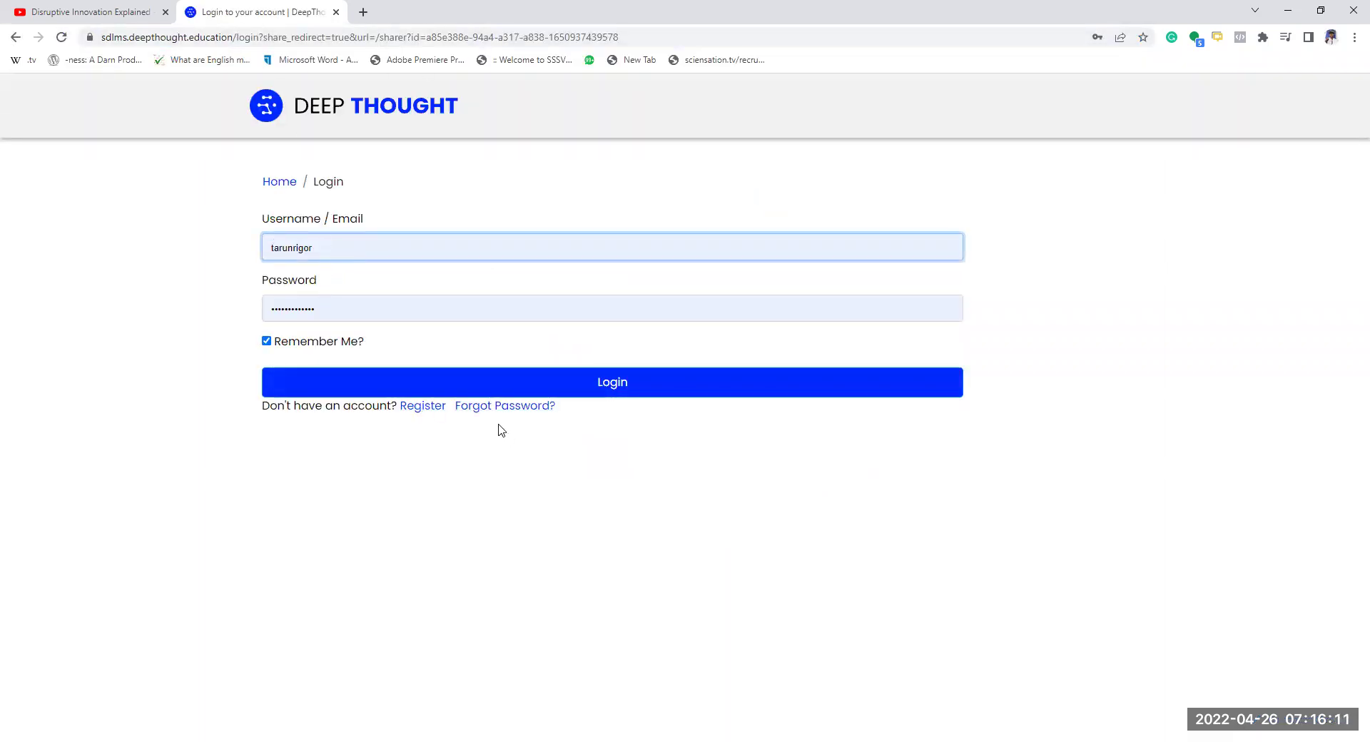
# - Open the registration form and enter an email address and a username
pyautogui.click(419, 406)
pyautogui.click(309, 251)
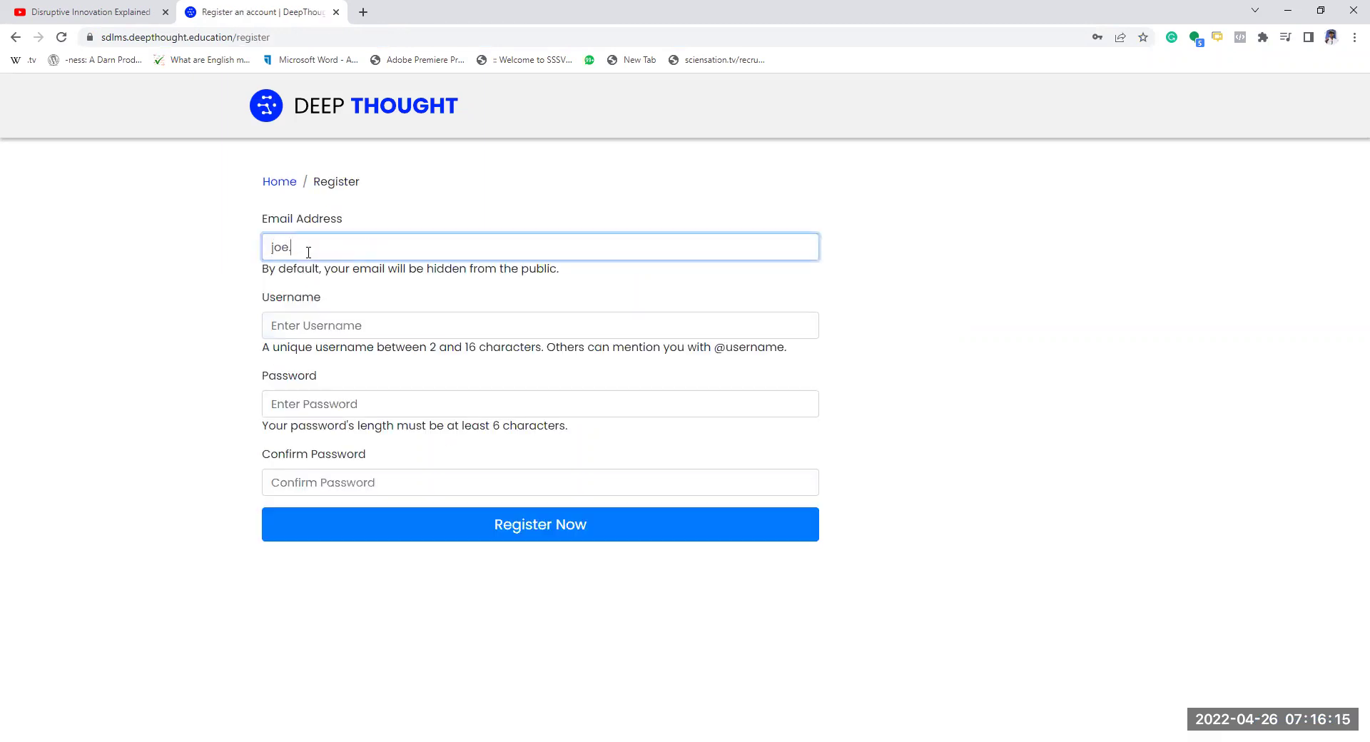
pyautogui.press('Tab')
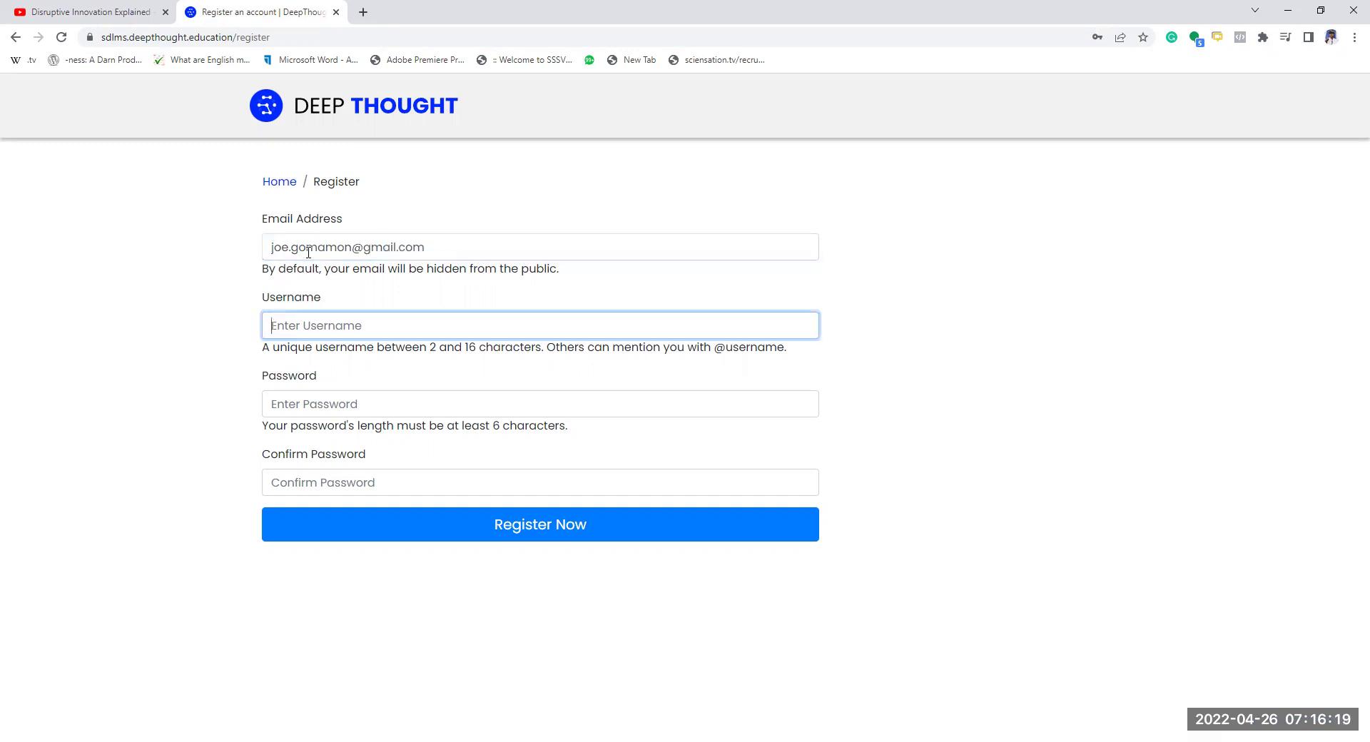
pyautogui.click(308, 252)
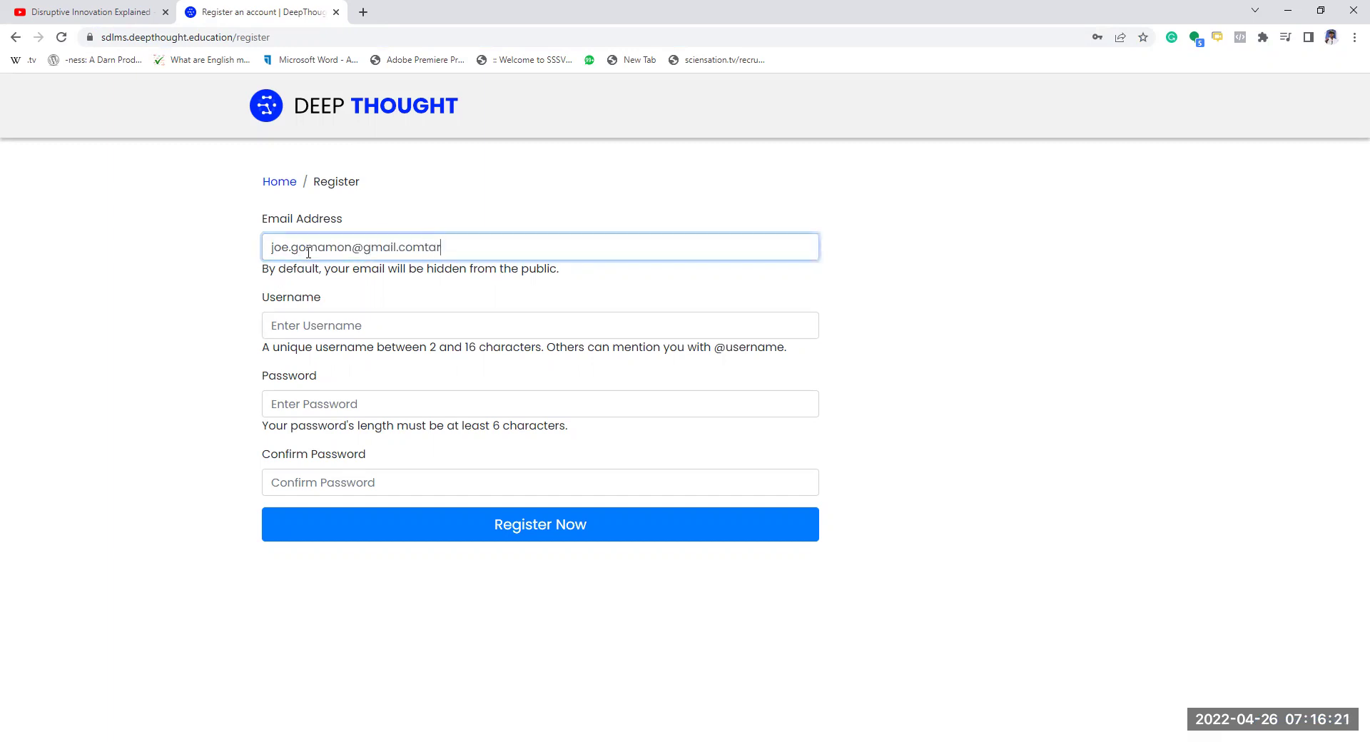
pyautogui.press('Tab')
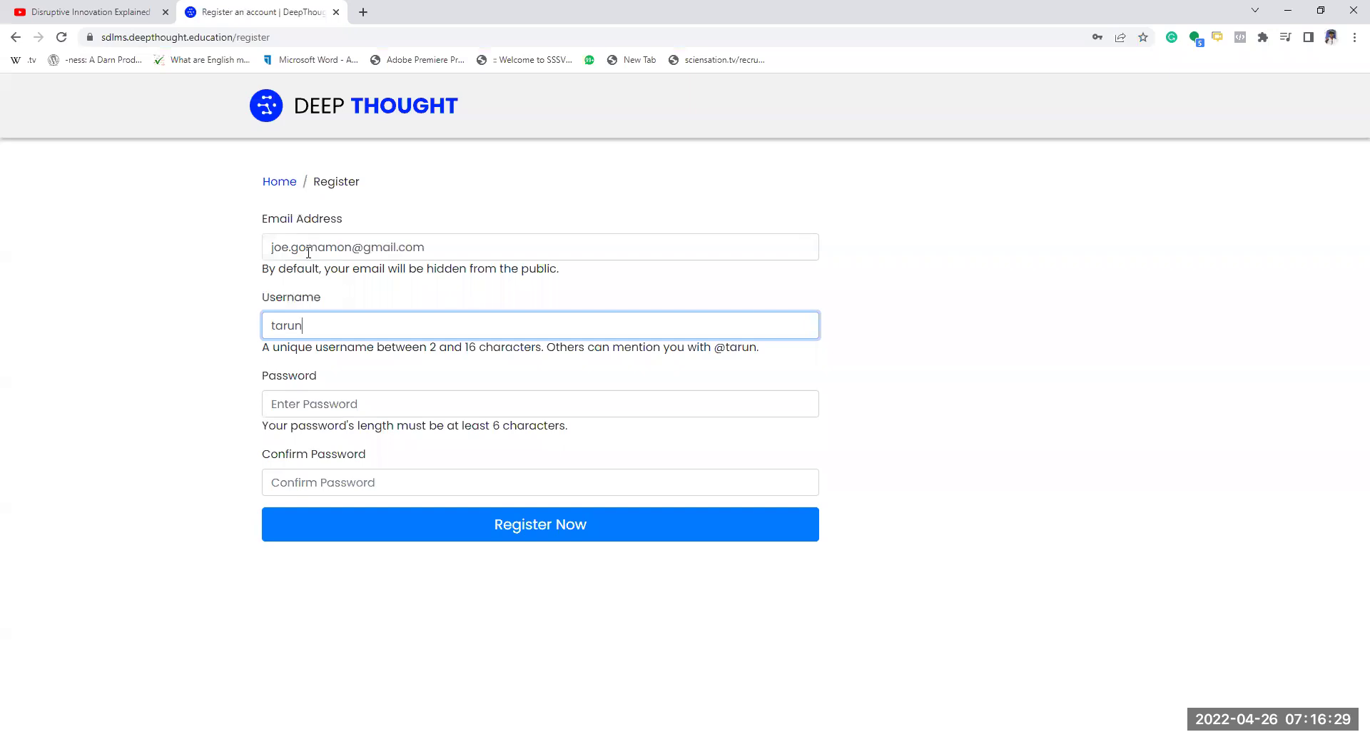
# - Enter and confirm the account password, then submit the registration
pyautogui.click(341, 401)
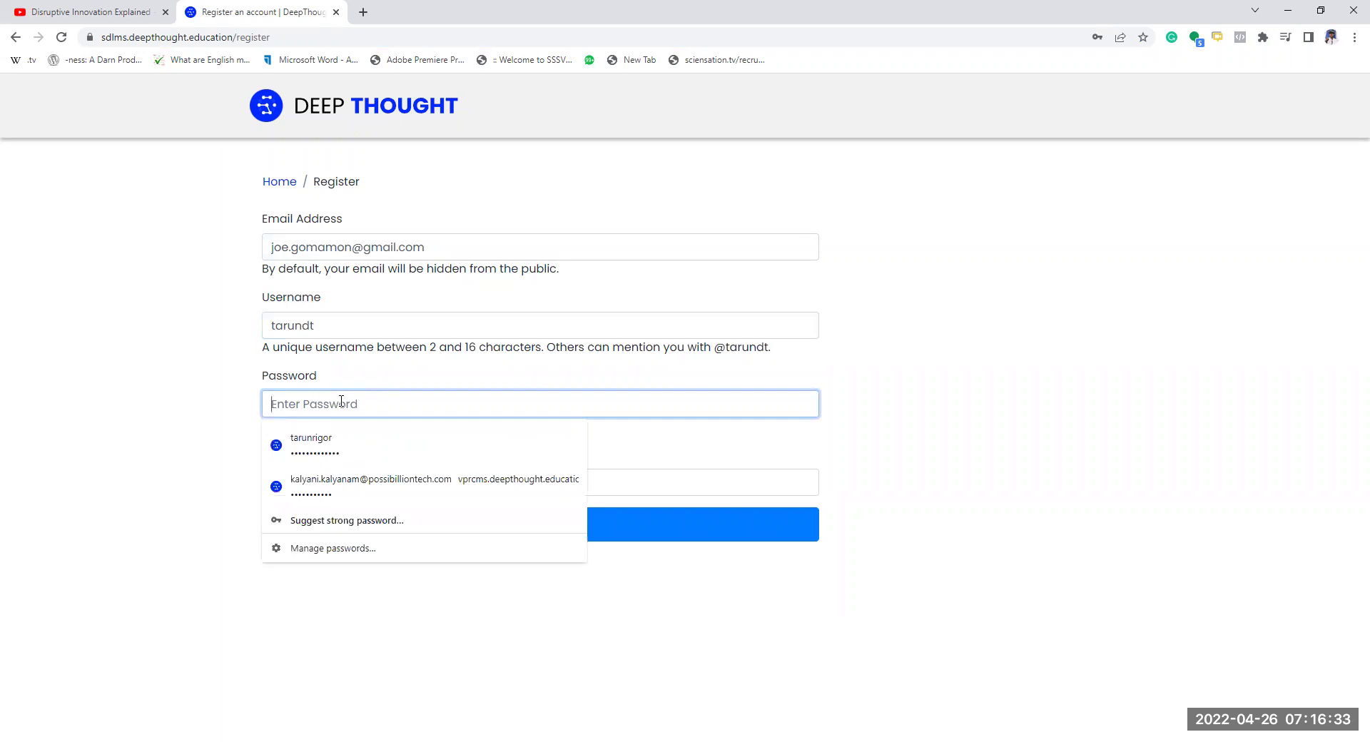
pyautogui.write('•••••')
pyautogui.press('Tab')
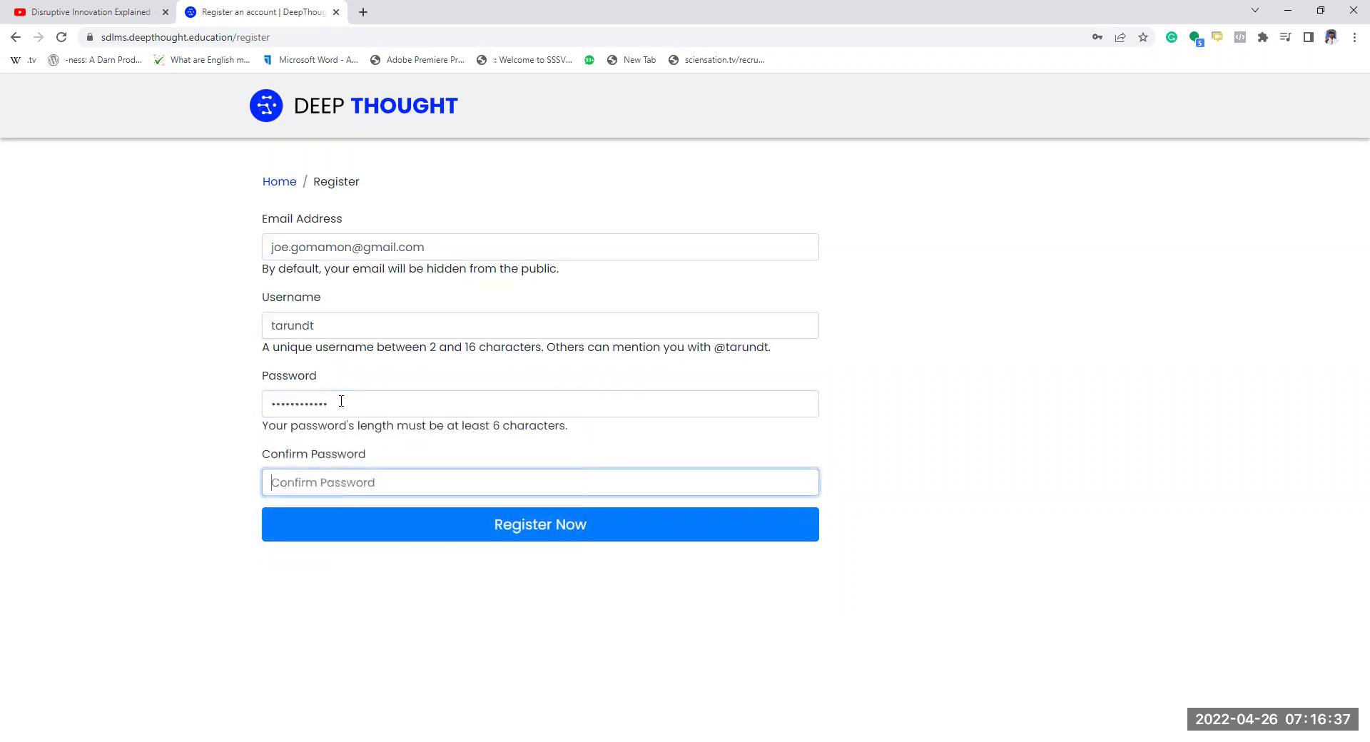
pyautogui.write('••••••••••••')
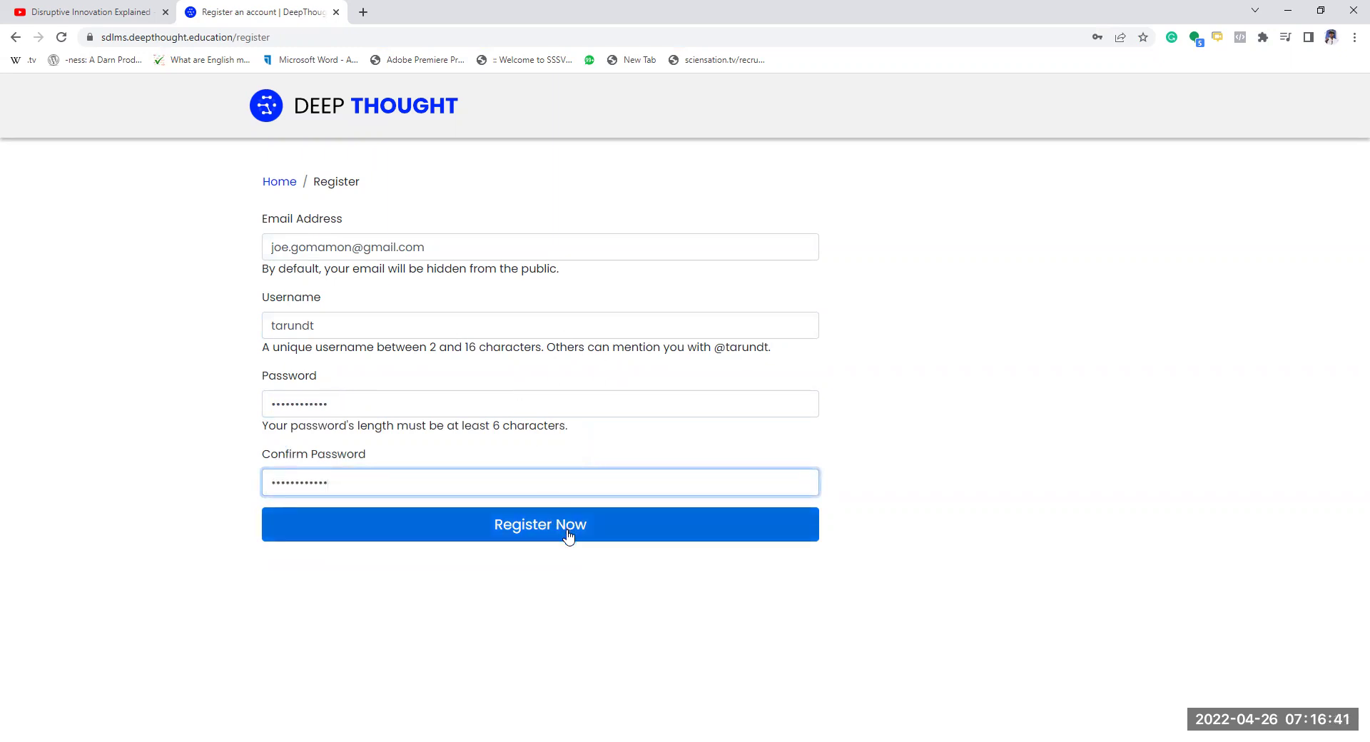
pyautogui.click(568, 536)
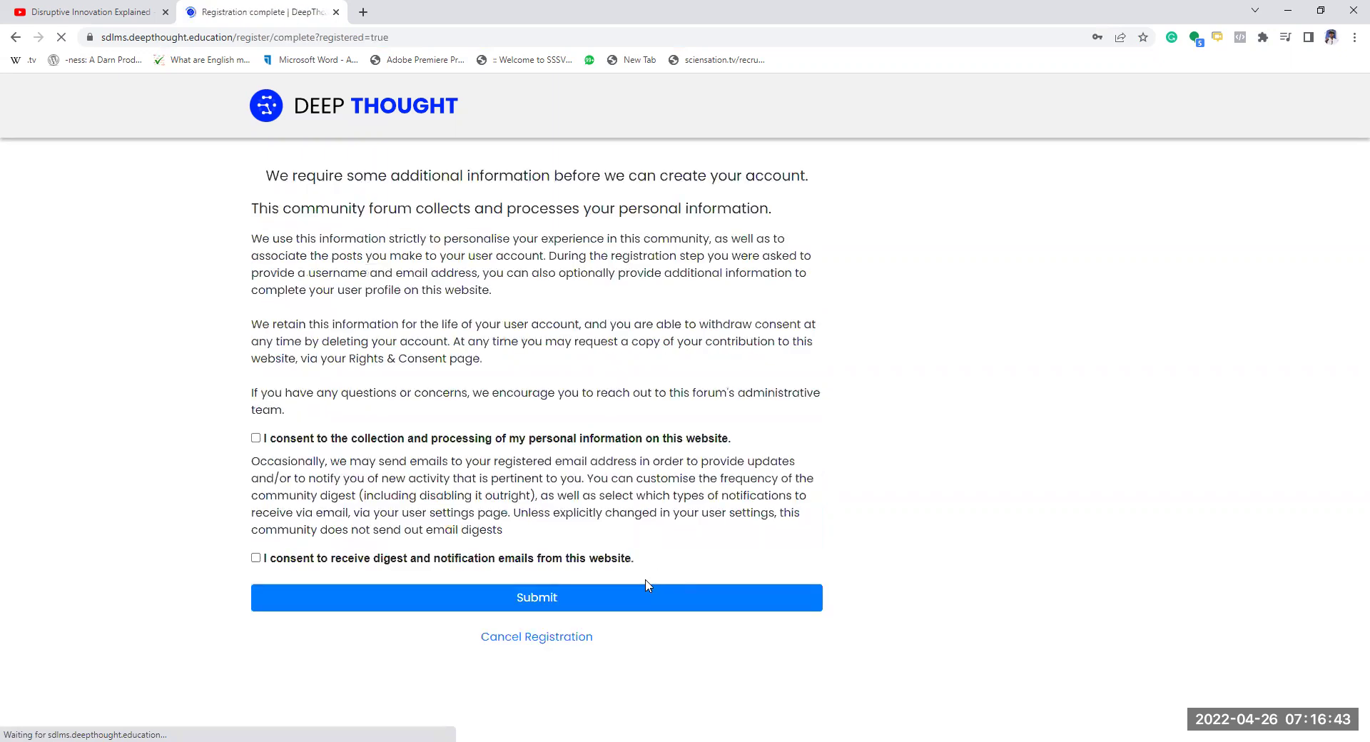
# - Accept both consent statements, submit them, and decline Chrome's offer to save the password
pyautogui.click(255, 439)
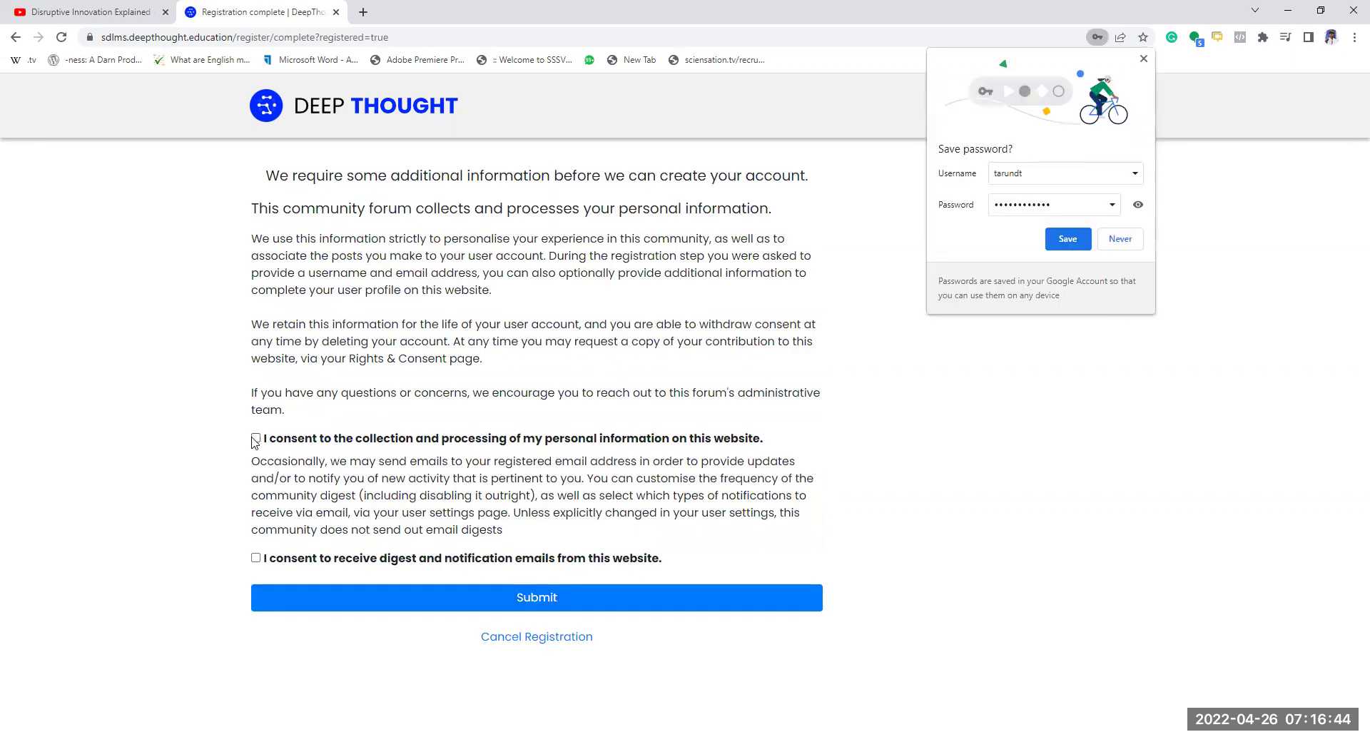
pyautogui.click(257, 559)
pyautogui.click(534, 606)
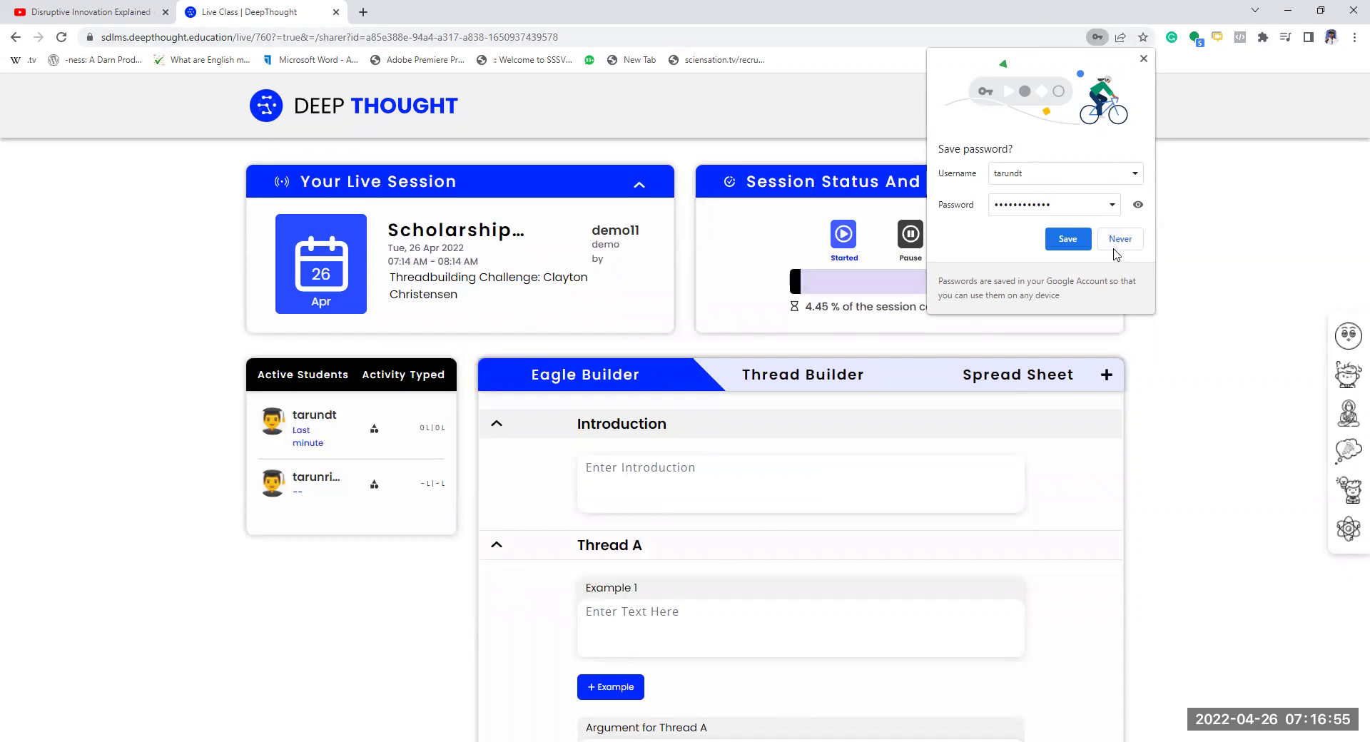
pyautogui.click(740, 429)
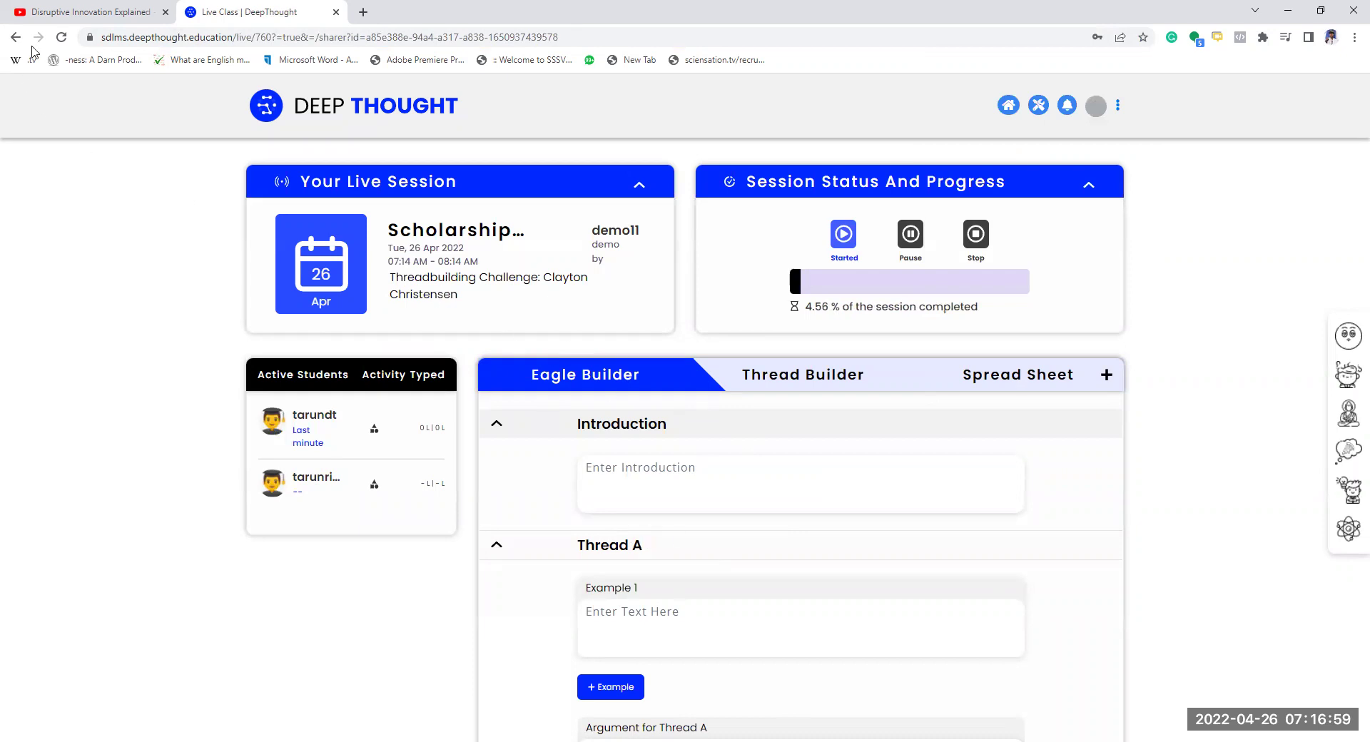
# - Turn on English captions for the YouTube video
pyautogui.click(82, 12)
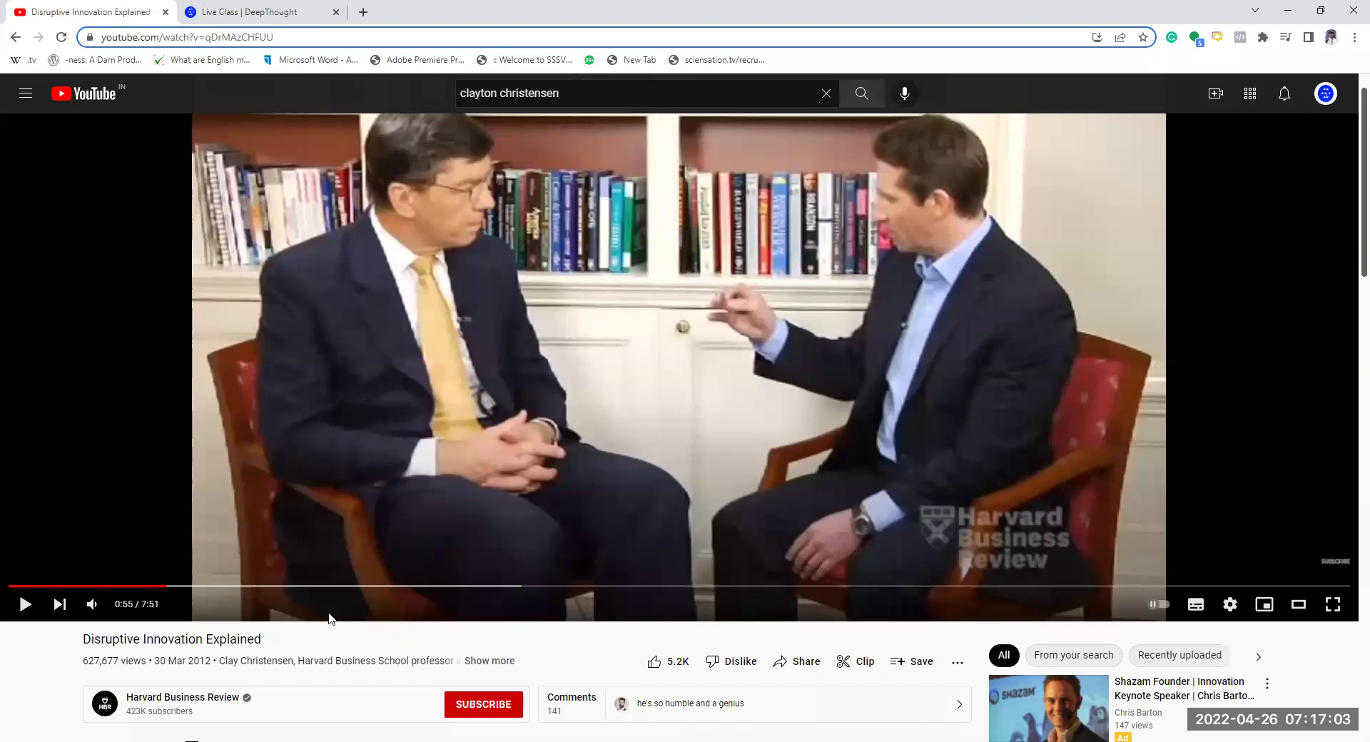
pyautogui.click(1196, 607)
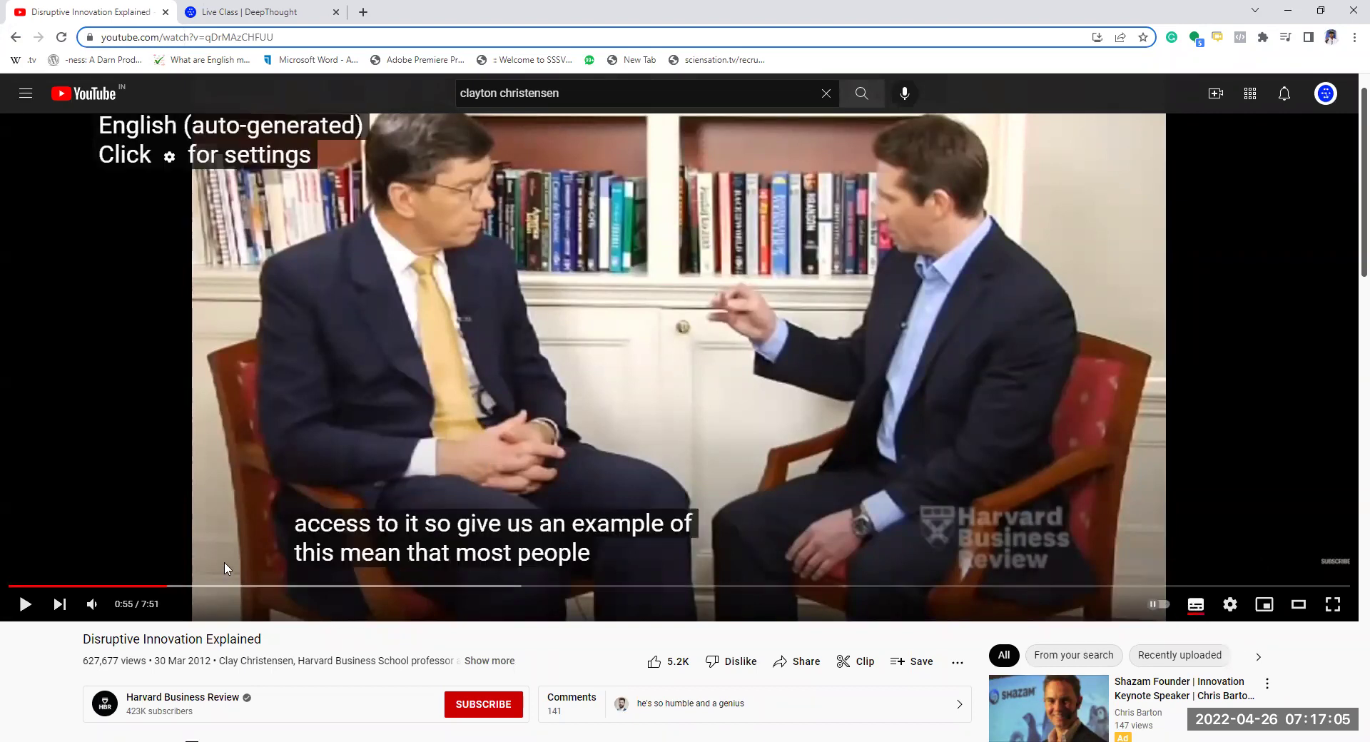
pyautogui.click(250, 12)
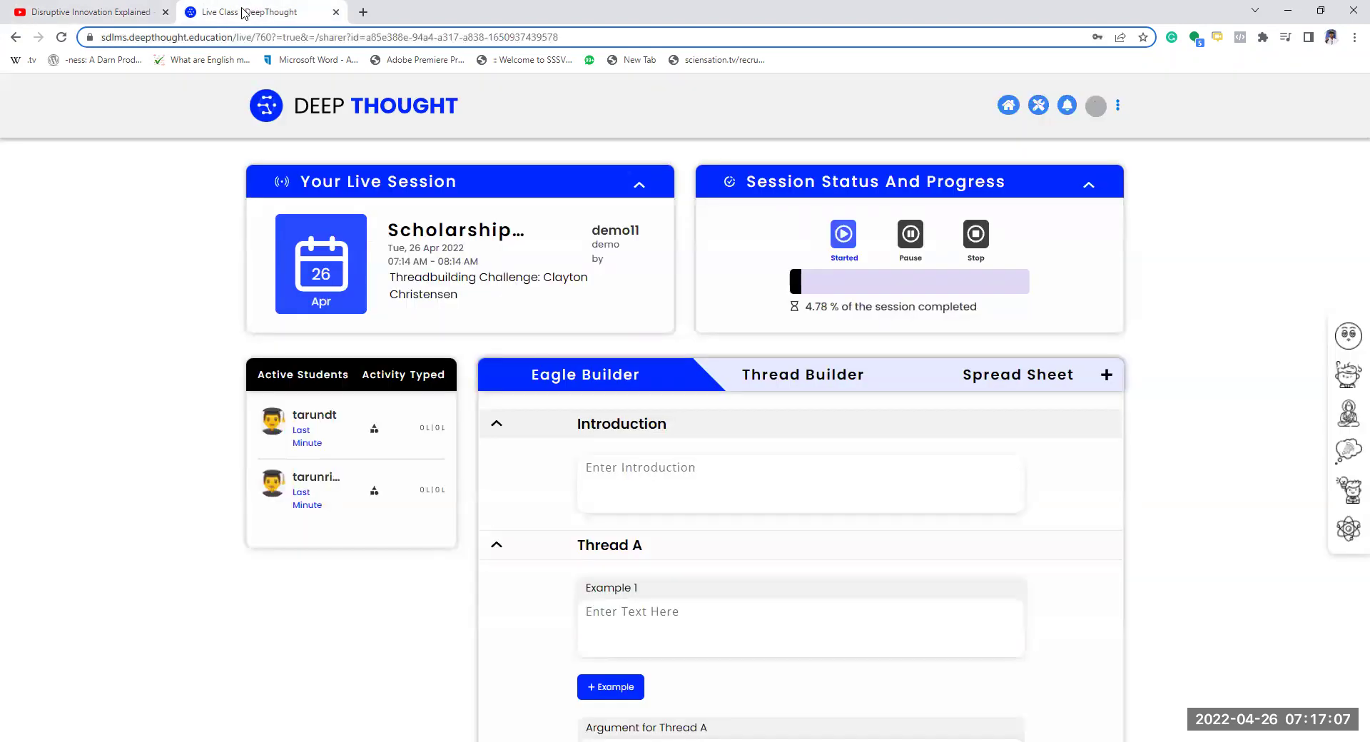
pyautogui.rightClick(244, 11)
pyautogui.moveTo(294, 69)
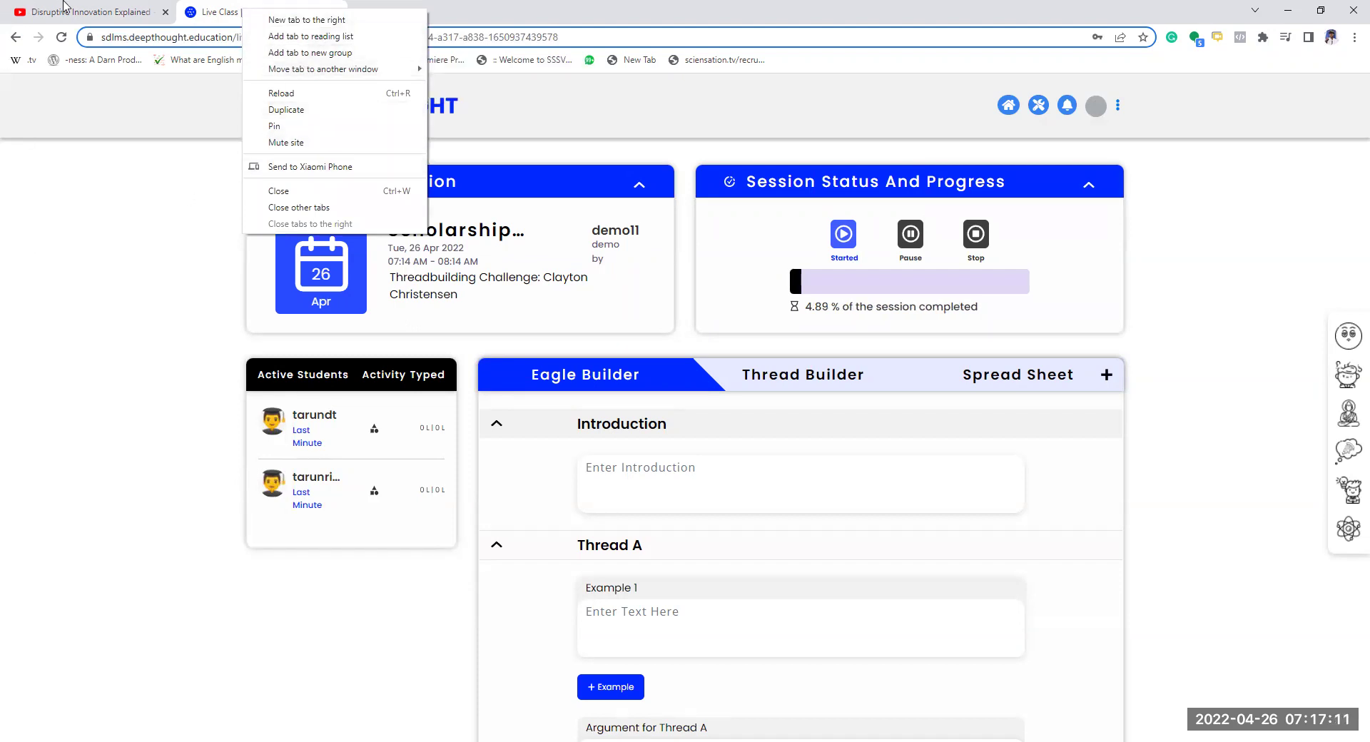
# - Play the video, pause it at 0:58, and go back to the live class
pyautogui.click(26, 7)
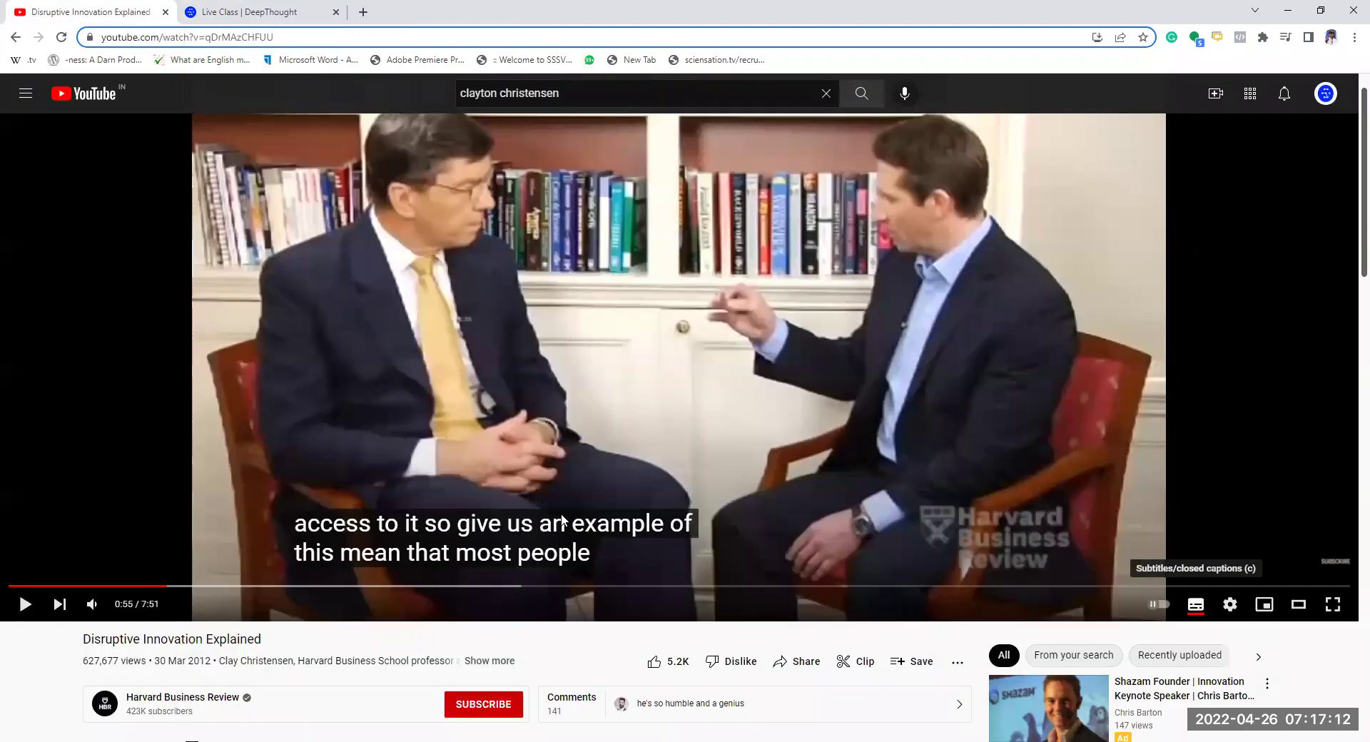
pyautogui.click(342, 442)
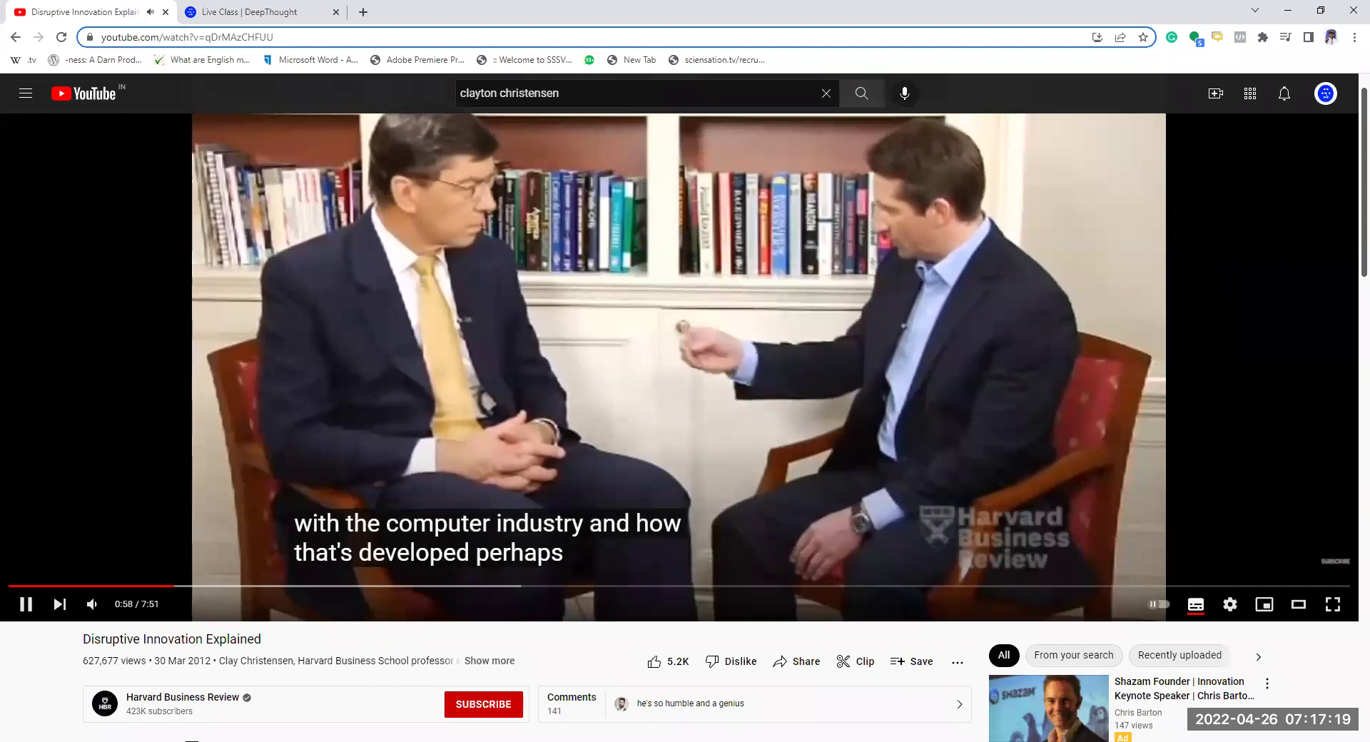
pyautogui.click(319, 317)
pyautogui.click(250, 12)
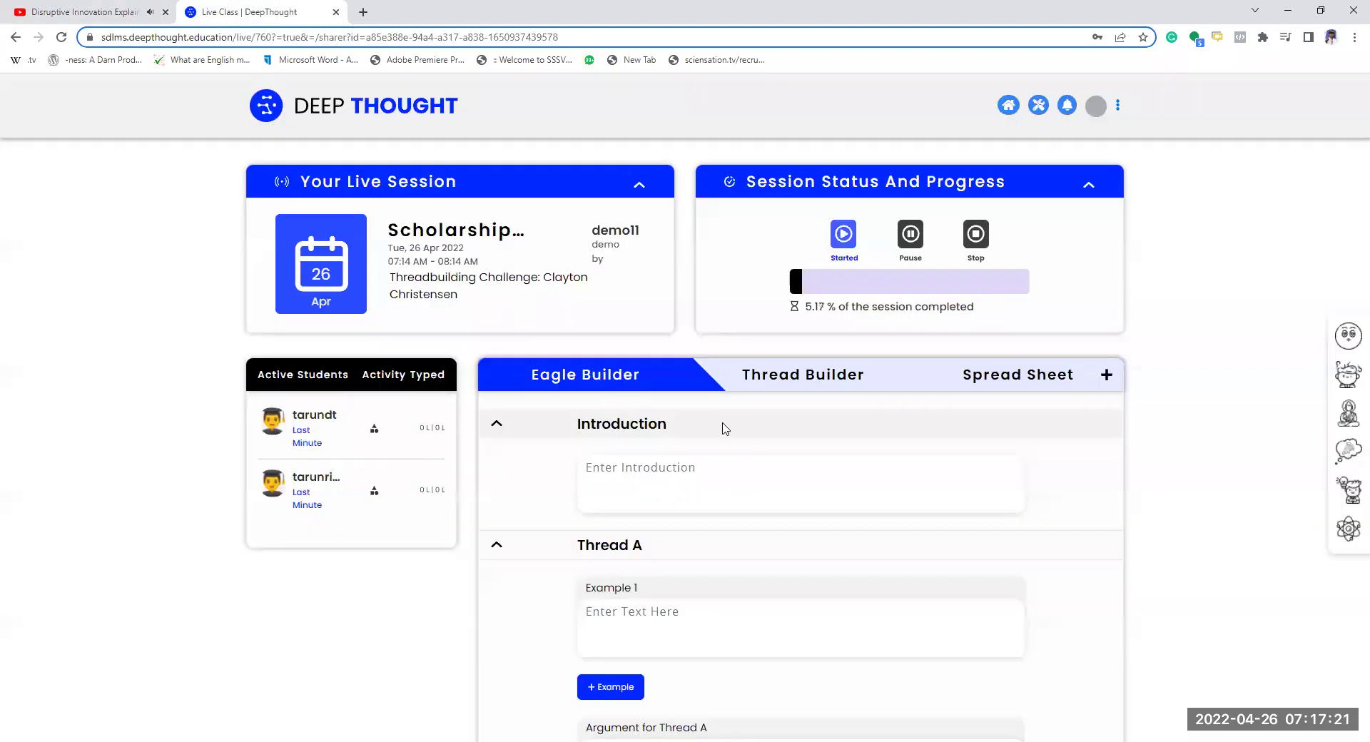
# - Open Thread A's Thread Builder and write Sub Thread 1: 'People were familaiar with computer industry'
pyautogui.click(763, 373)
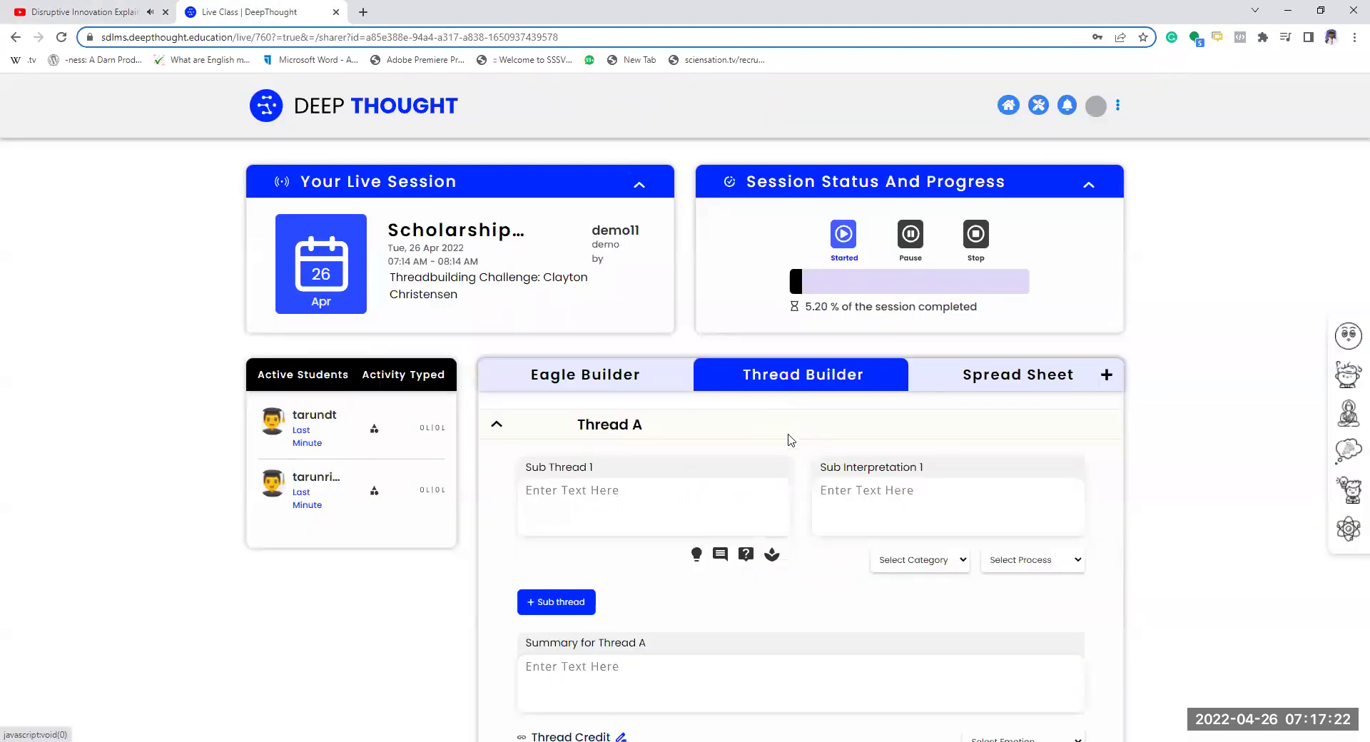
pyautogui.click(615, 508)
pyautogui.write('P')
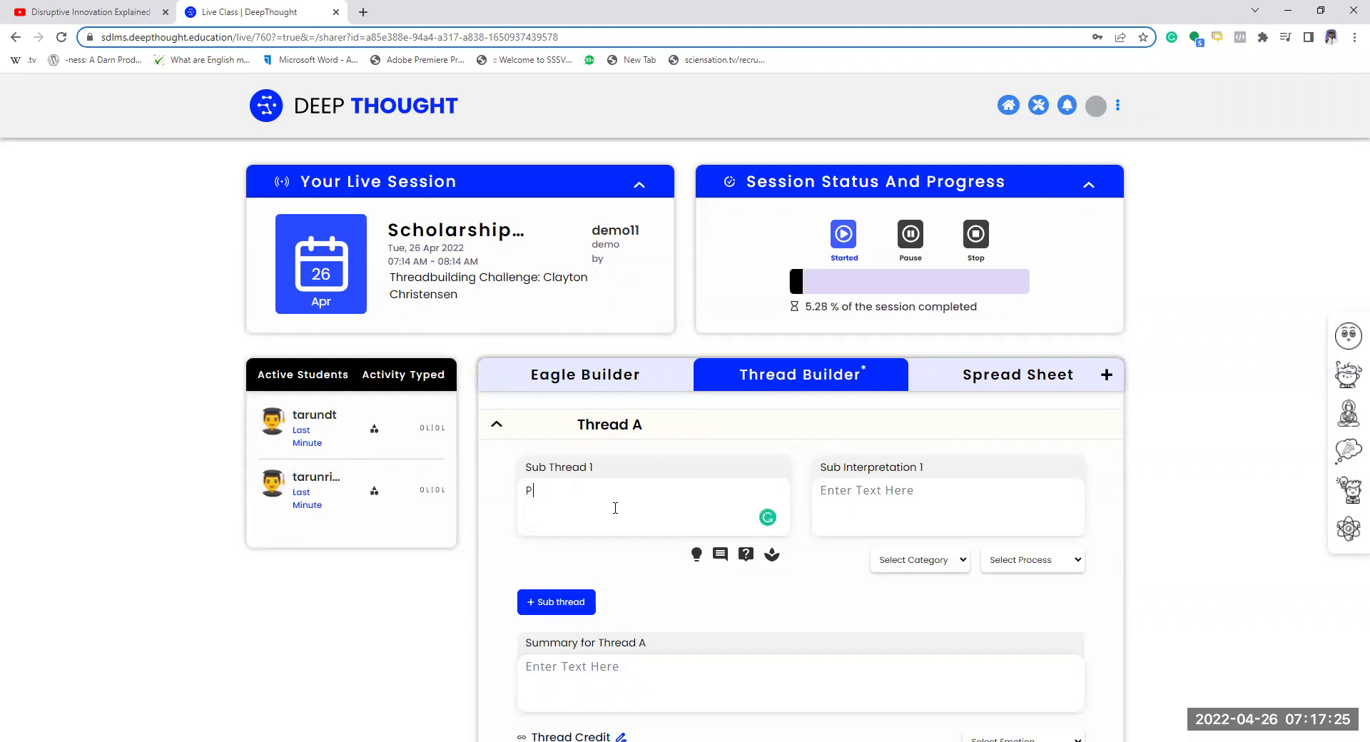
pyautogui.write('eople were famil')
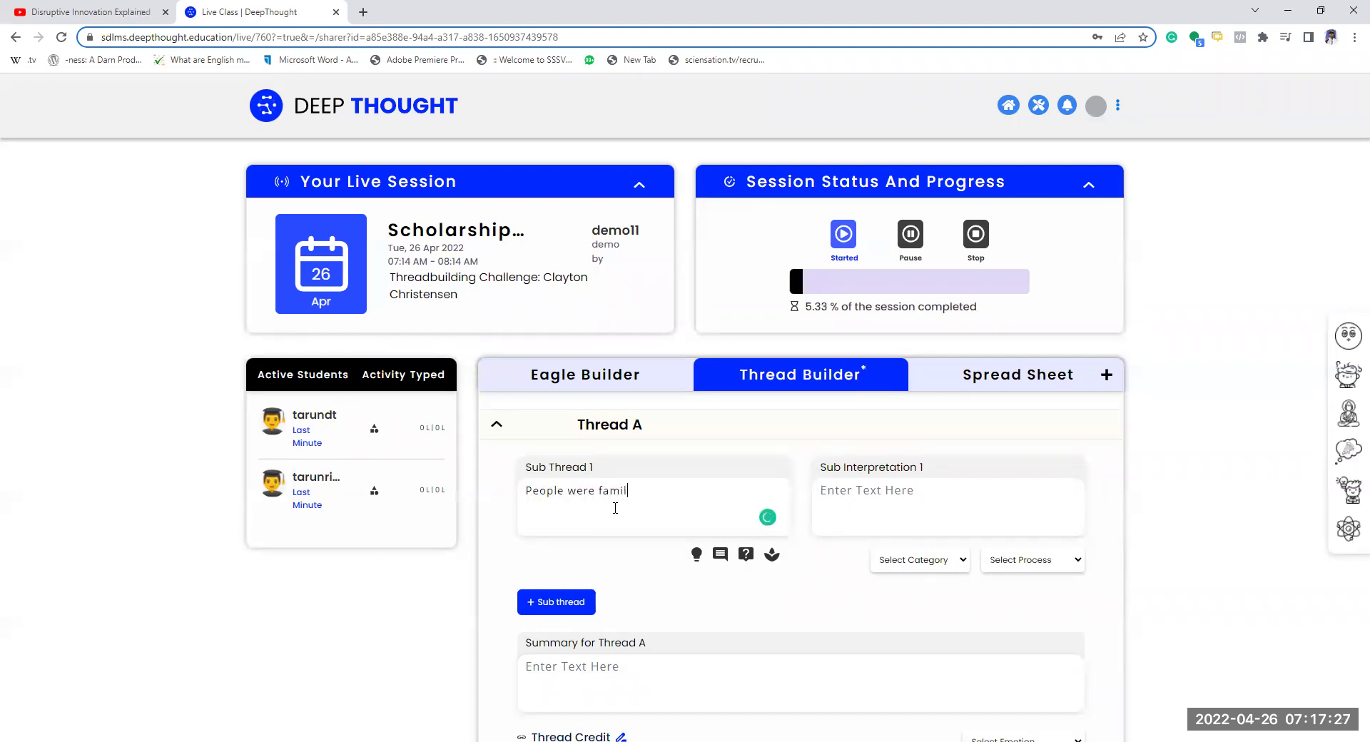
pyautogui.write('aiar with computer industry')
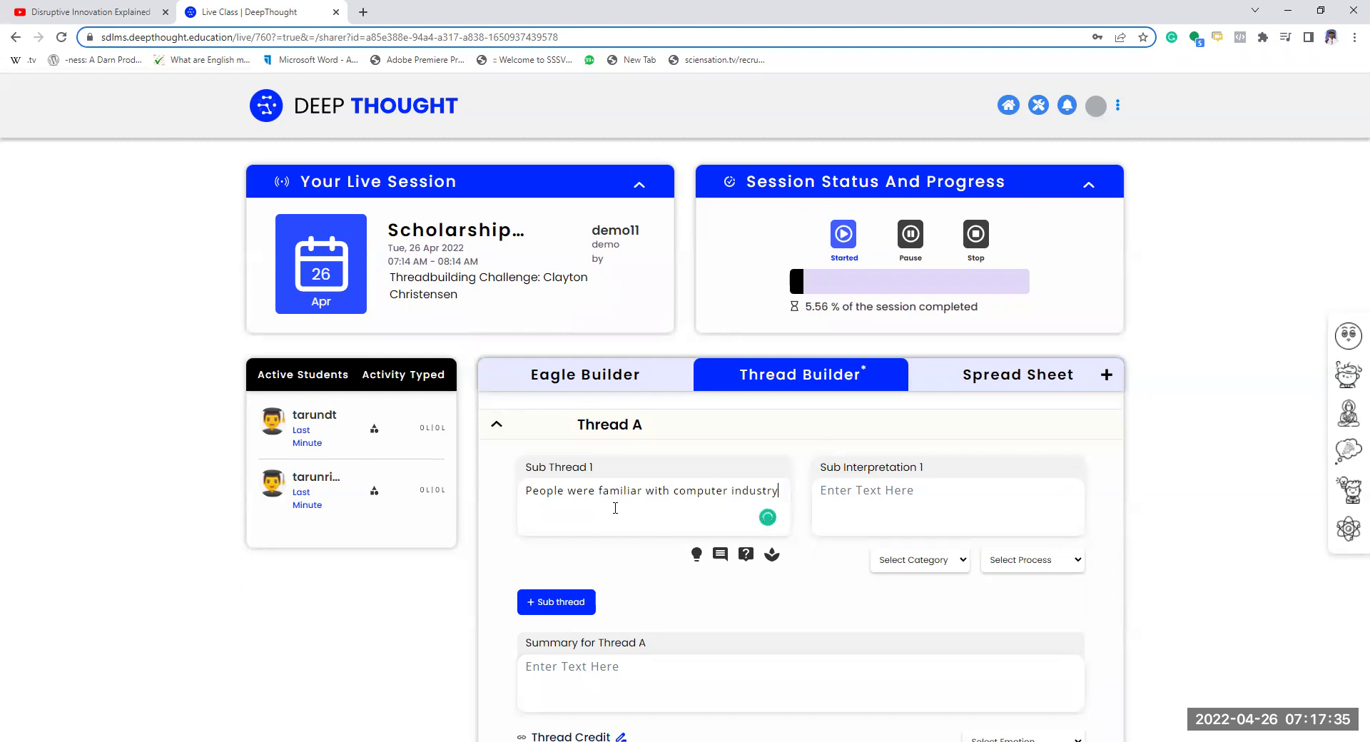
# - Write Sub Interpretation 1 'People already knew computers, they would like this example over other examples', accepting Grammarly's fix
pyautogui.click(884, 518)
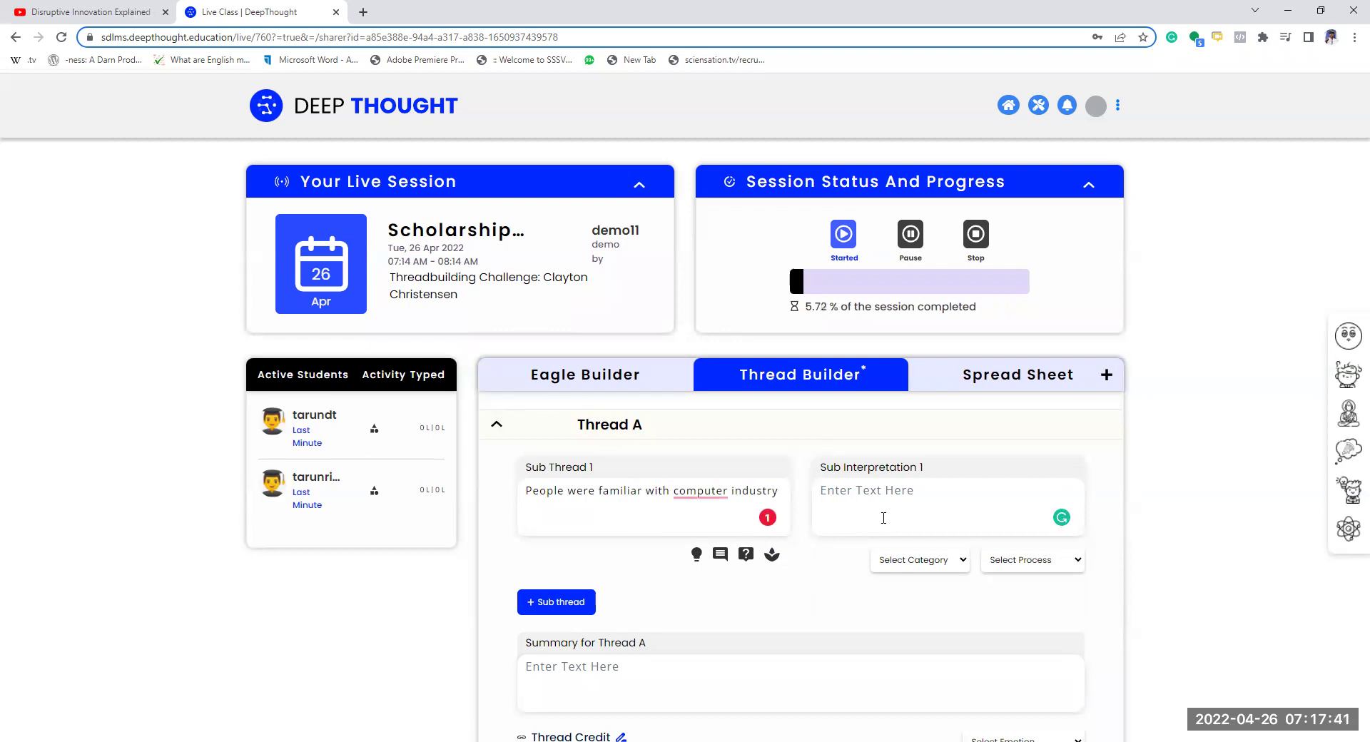
pyautogui.write('People already knew computers, they wouldb')
pyautogui.press('BackSpace')
pyautogui.write('like this example over other examples')
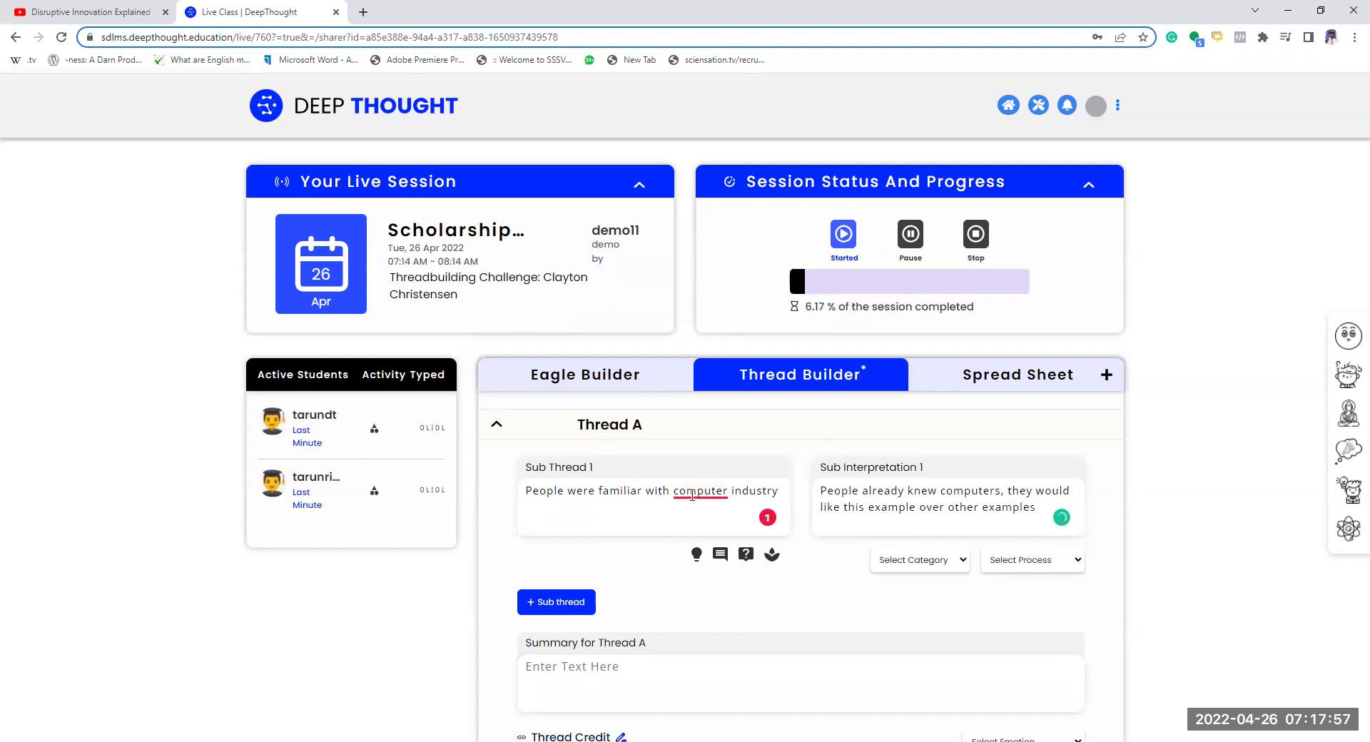
pyautogui.click(710, 531)
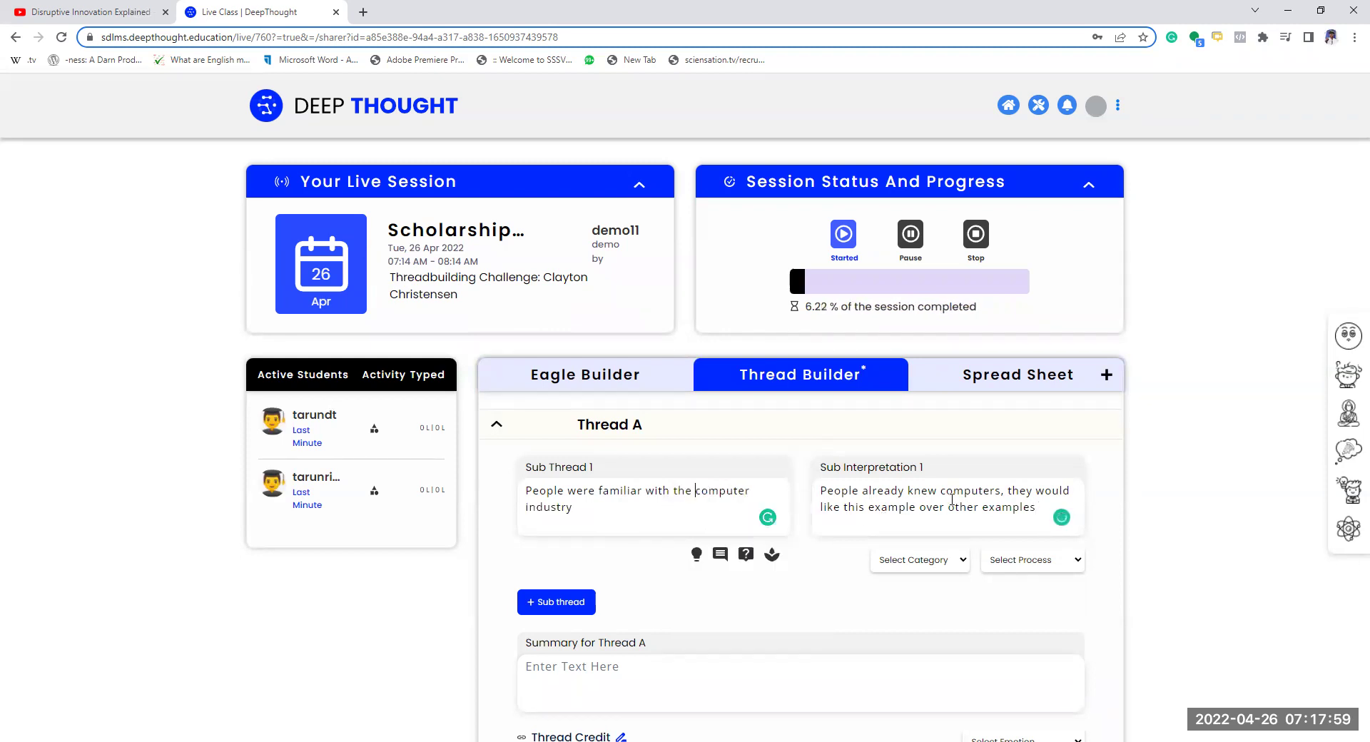
# - Add an empty second sub thread row to Thread A
pyautogui.click(560, 601)
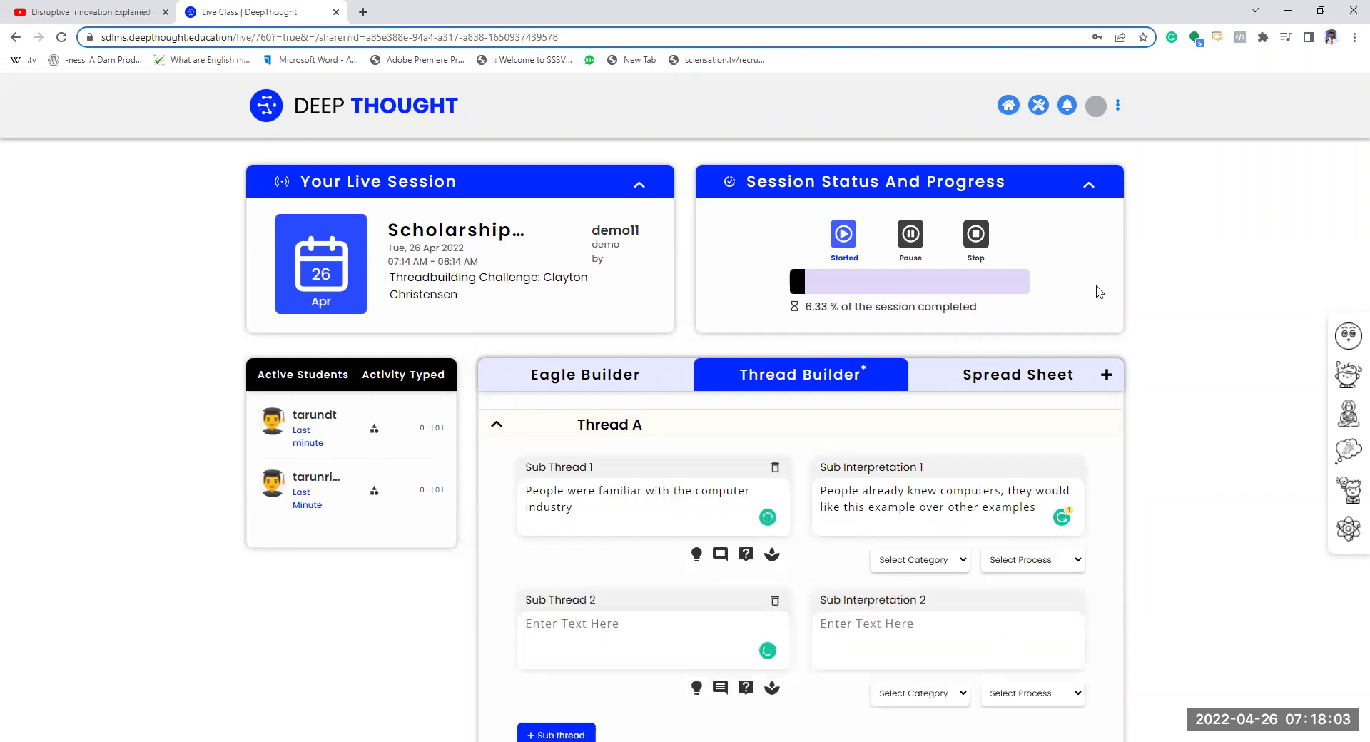
pyautogui.click(535, 622)
pyautogui.scroll(-2, 525, 698)
pyautogui.scroll(-1, 525, 698)
pyautogui.click(634, 593)
# - Play the YouTube video to the several-million-dollar mainframe point and pause it
pyautogui.click(84, 12)
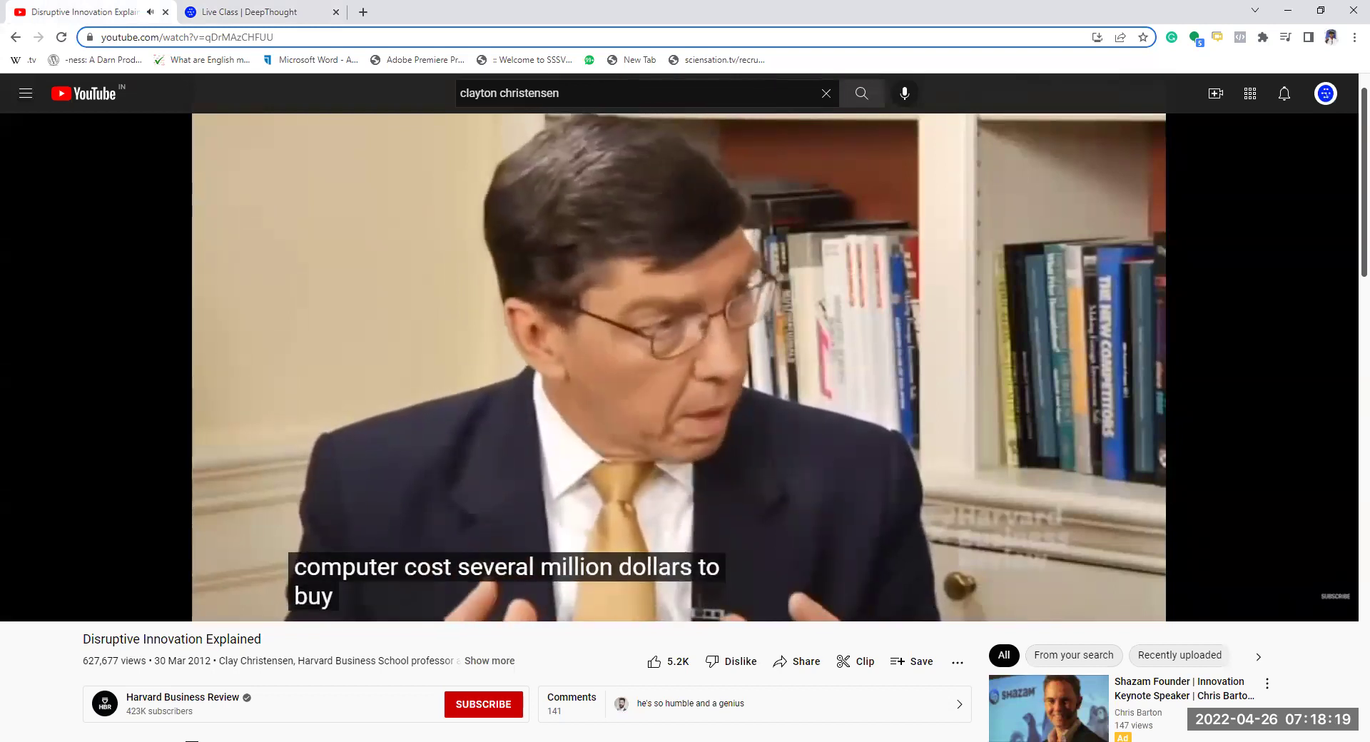
pyautogui.click(606, 443)
# - Fill Sub Thread 2 with 'First computer was a mainrrame computer' and interpretation 'very big one'
pyautogui.hotkey('ctrl', 'Tab')
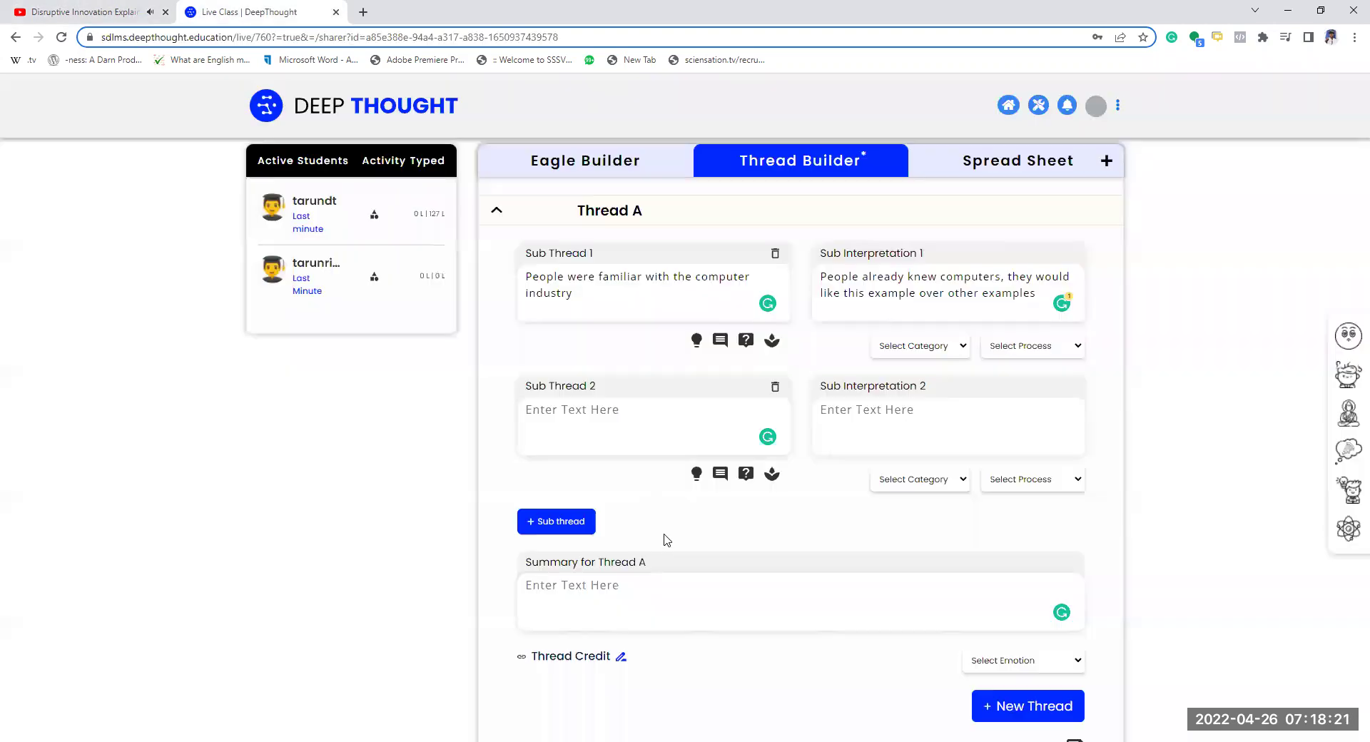
pyautogui.write('First computer was a ma')
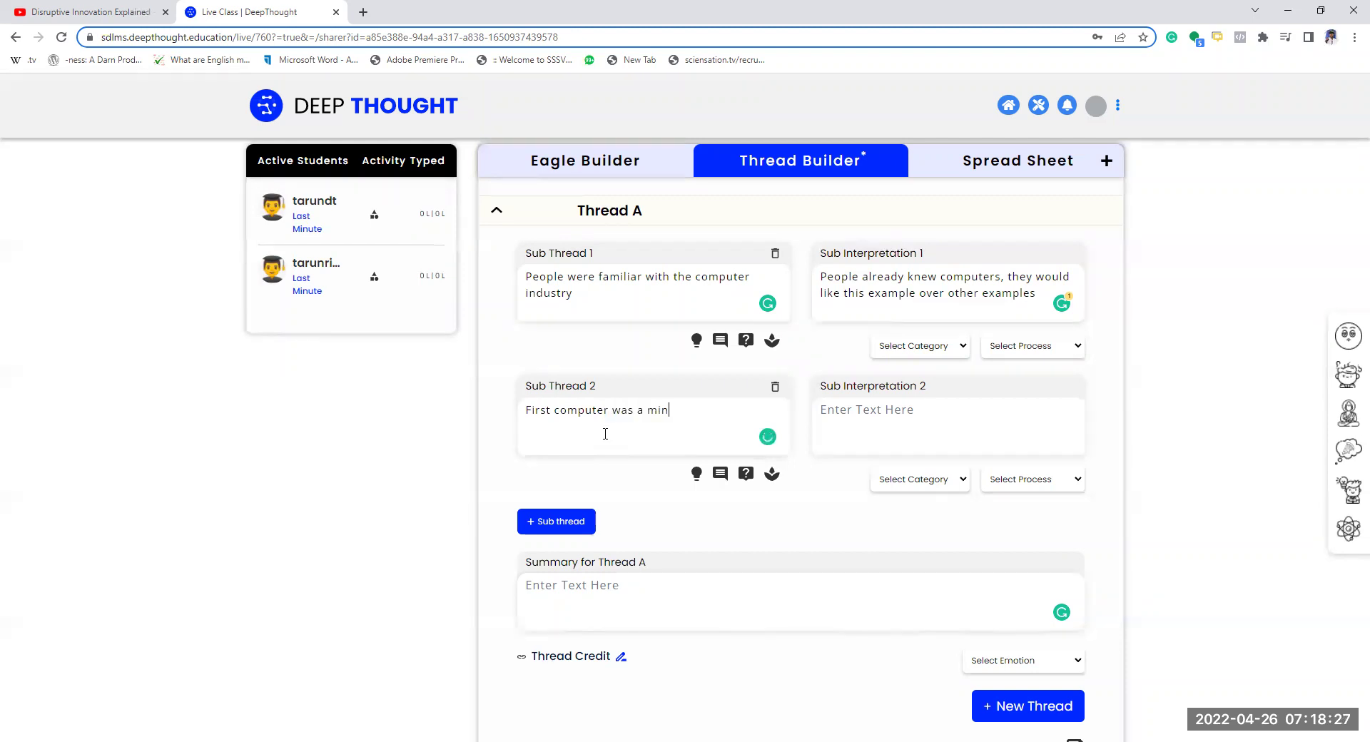
pyautogui.write('inr')
pyautogui.write('rame computer')
pyautogui.click(932, 415)
pyautogui.write('very big one')
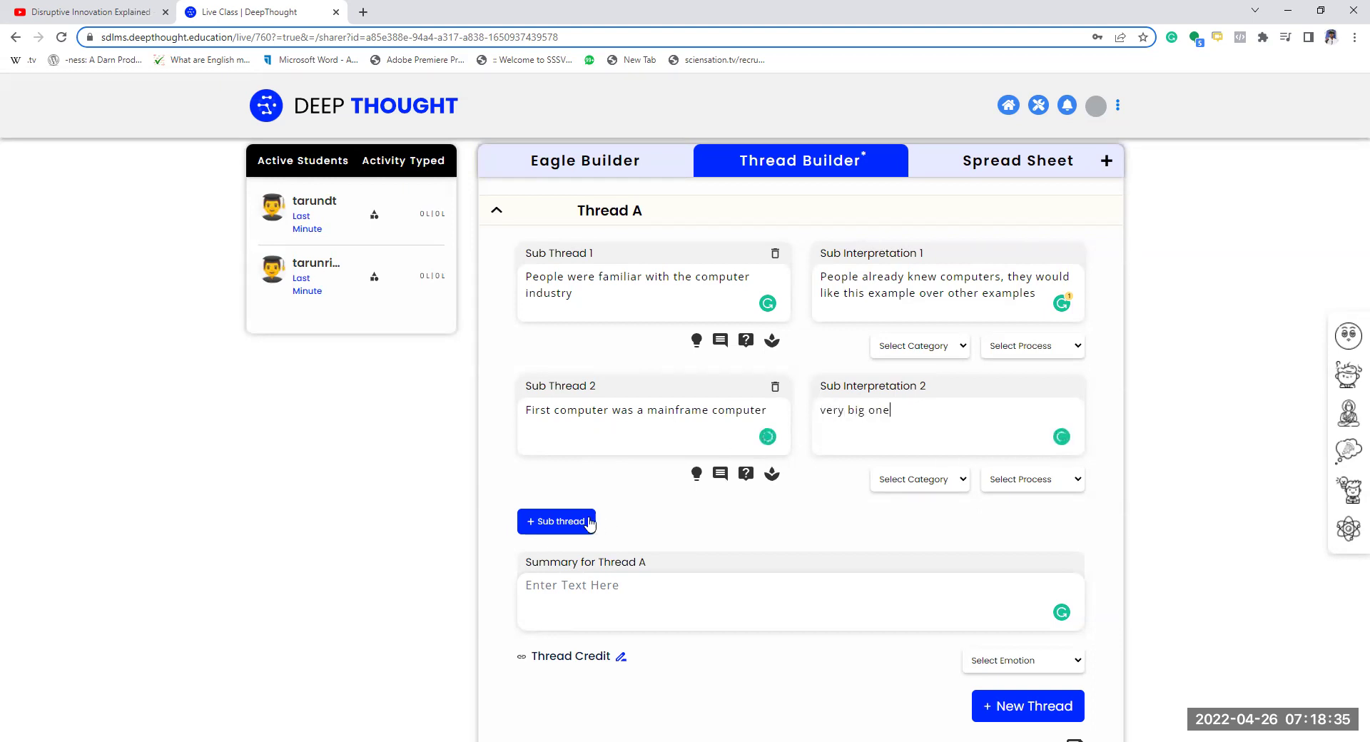
# - Add Sub Thread 3 'Several million to buy, weeks to tr' with interpretation 'Not every company can use it'
pyautogui.click(560, 520)
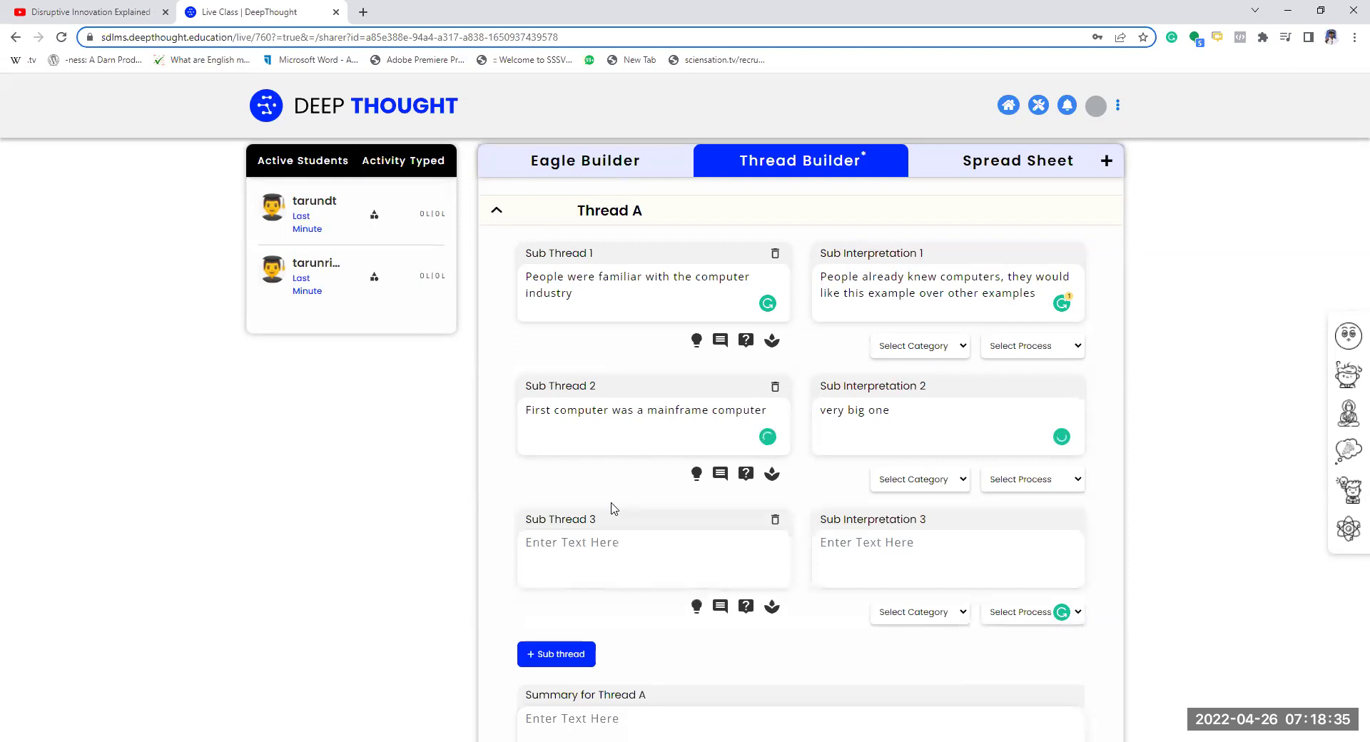
pyautogui.click(624, 542)
pyautogui.write('Several million to buy, weeks to train')
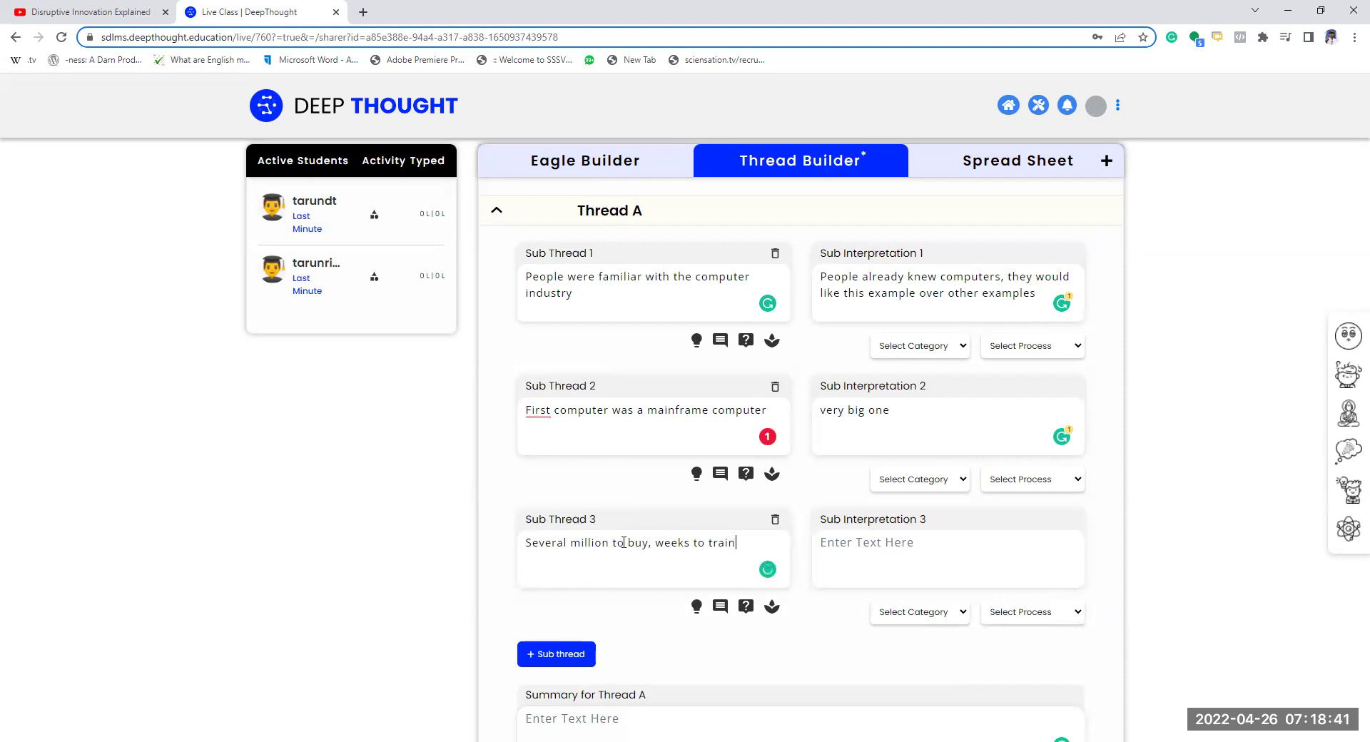
pyautogui.click(881, 544)
pyautogui.write('Not everyone can')
pyautogui.press('BackSpace')
pyautogui.press('BackSpace')
pyautogui.press('BackSpace')
pyautogui.press('BackSpace')
pyautogui.press('BackSpace')
pyautogui.press('BackSpace')
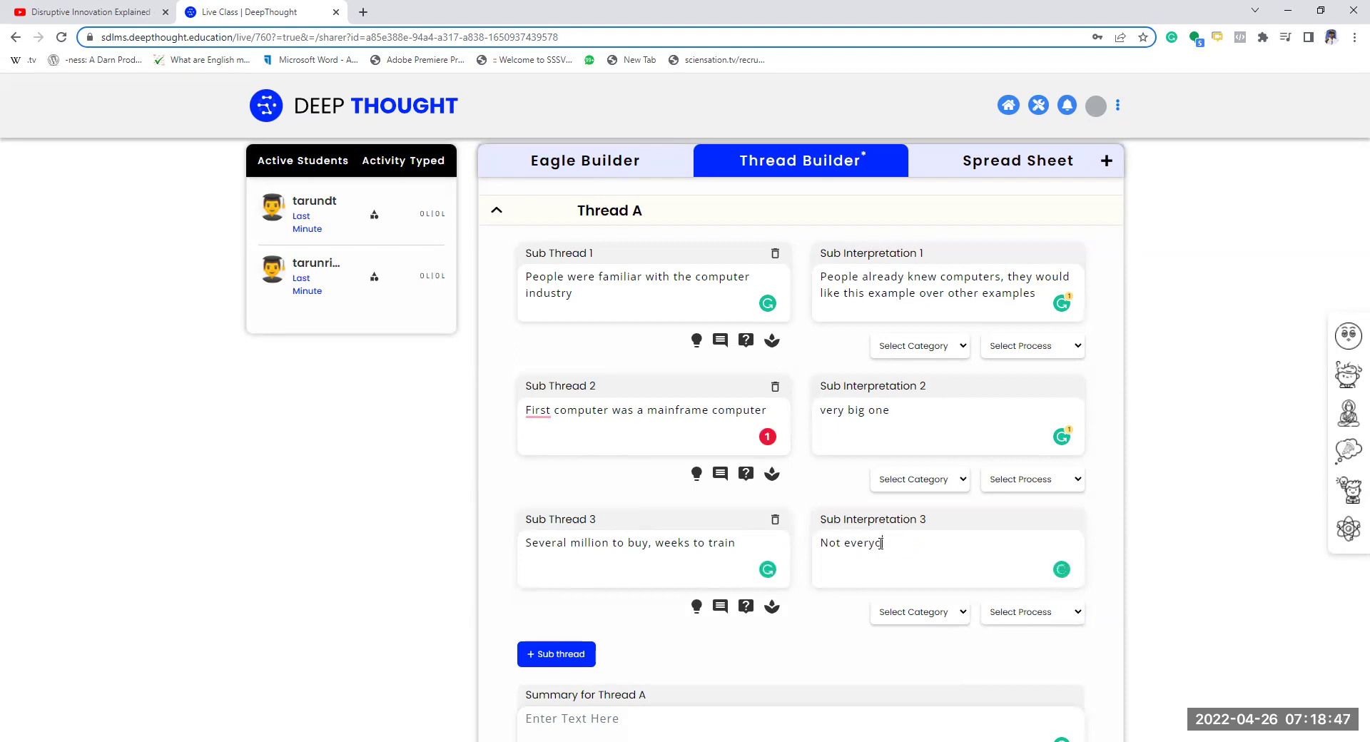
pyautogui.write('y company can use it')
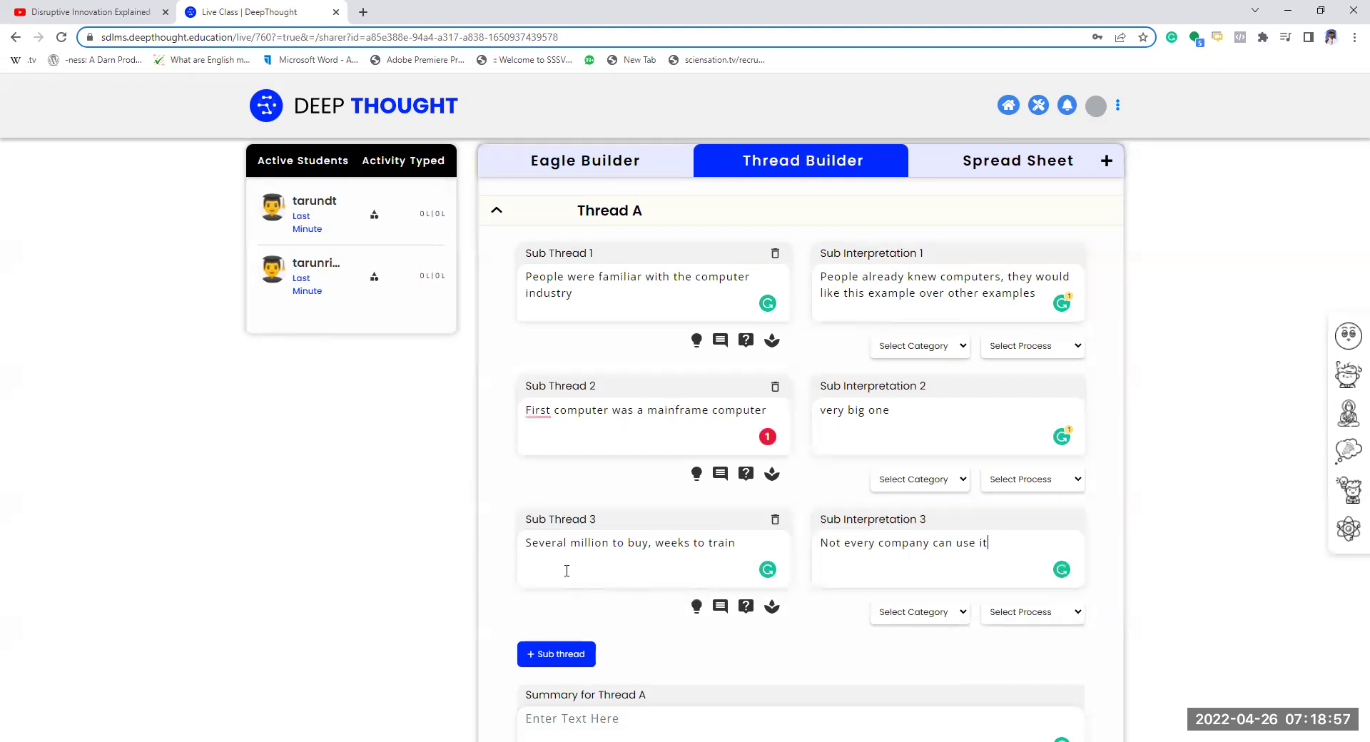
# - Revise Sub Thread 3 to say 'Several millions of dollars to buy'
pyautogui.click(606, 543)
pyautogui.write('s of do')
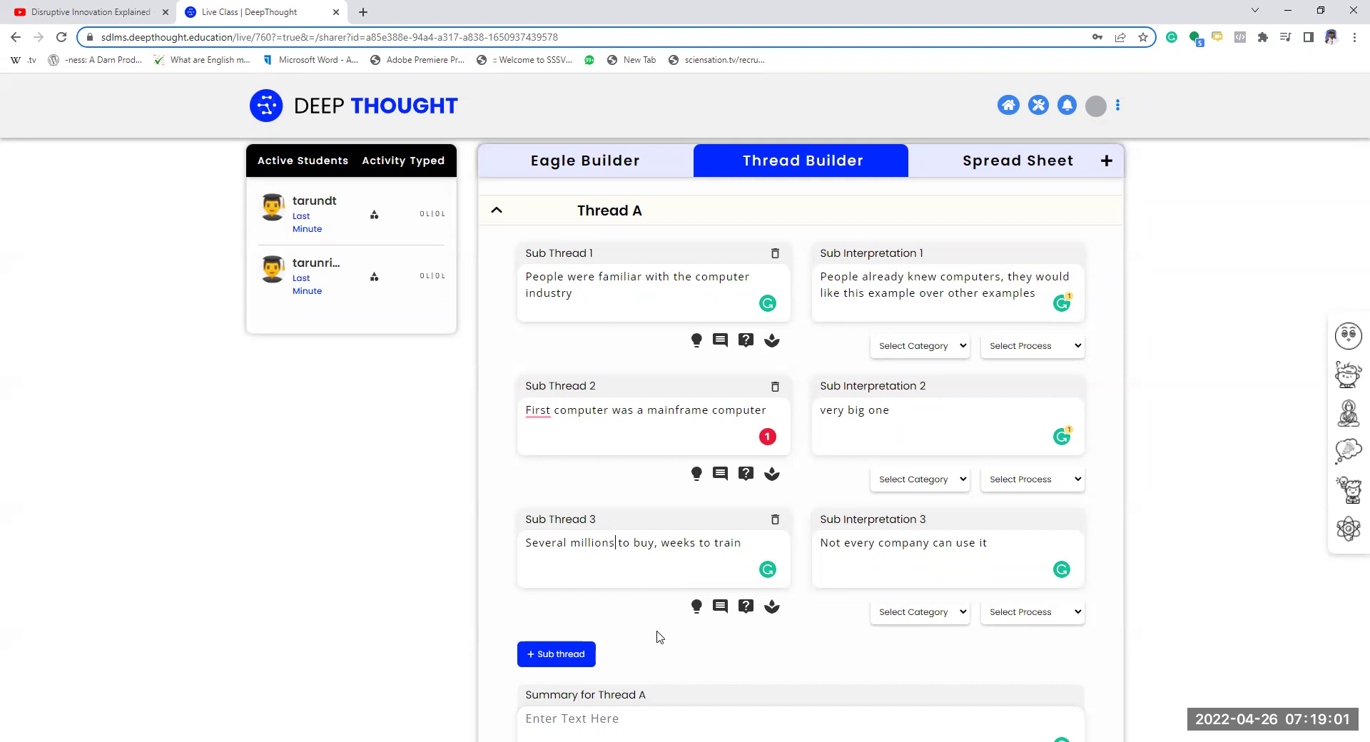
pyautogui.write('llars')
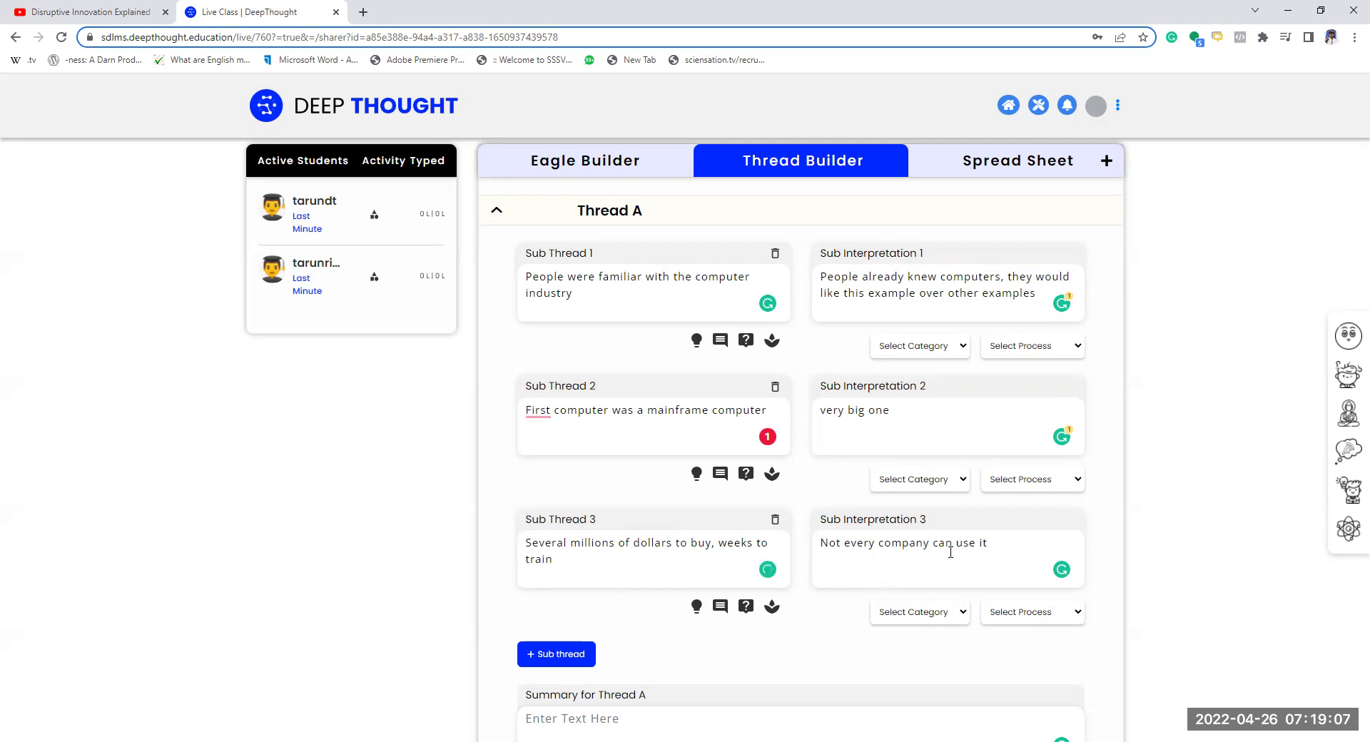
pyautogui.click(1014, 564)
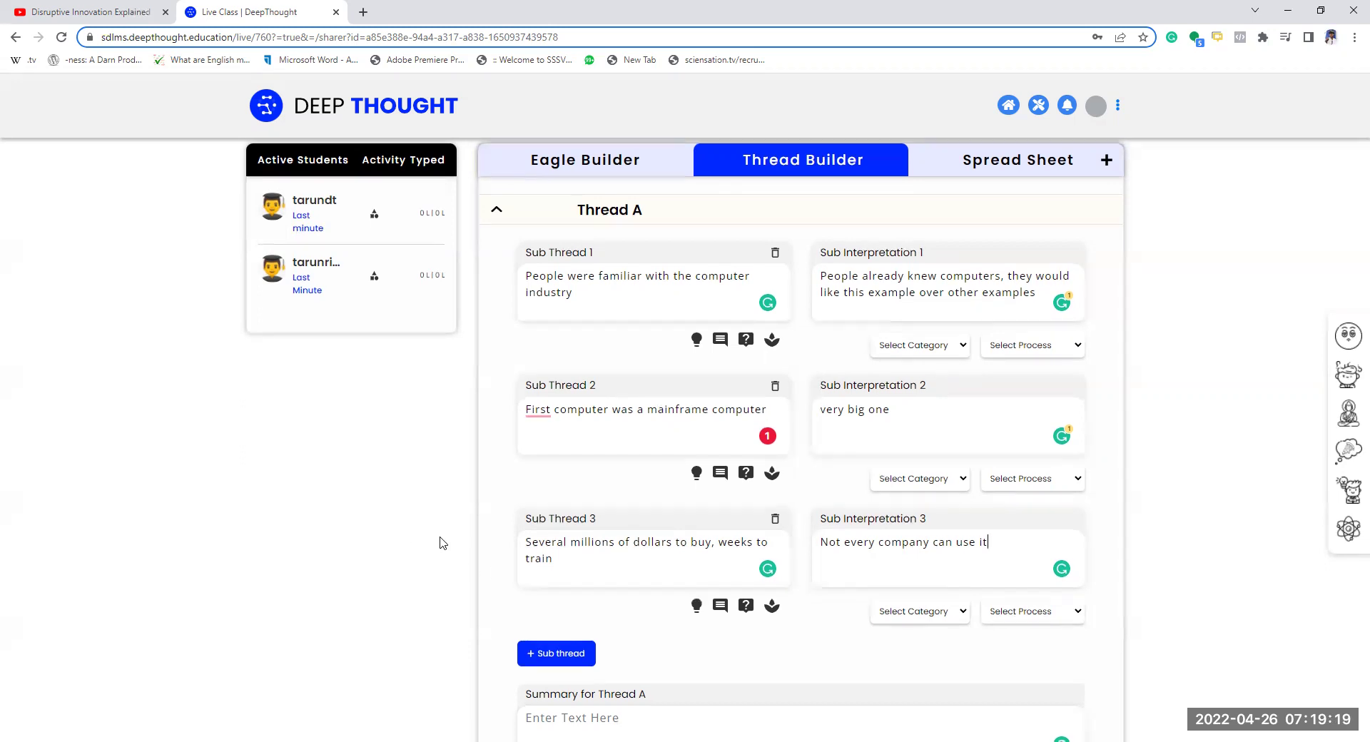
pyautogui.scroll(-2, 413, 535)
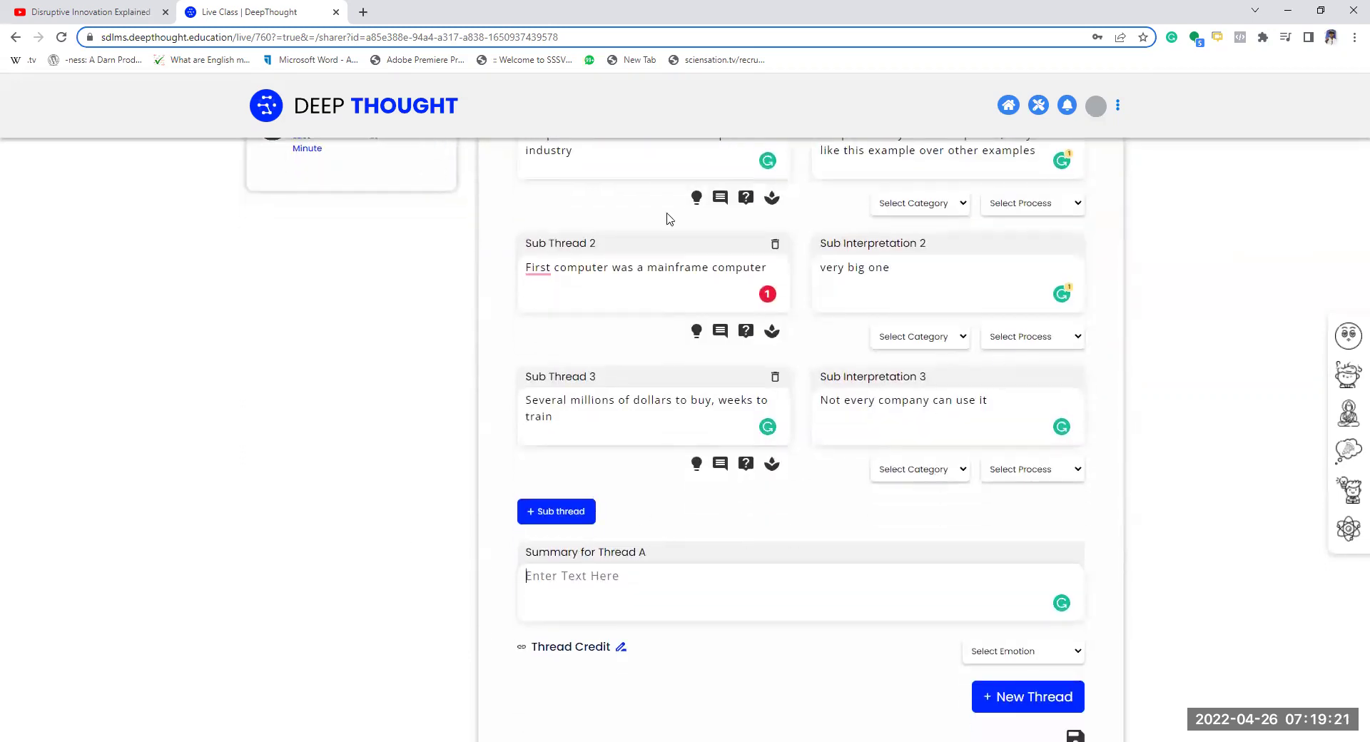
# - Write Thread A's summary on the author's costly early-computer example, then add a new Thread B
pyautogui.scroll(1, 664, 266)
pyautogui.scroll(-2, 700, 473)
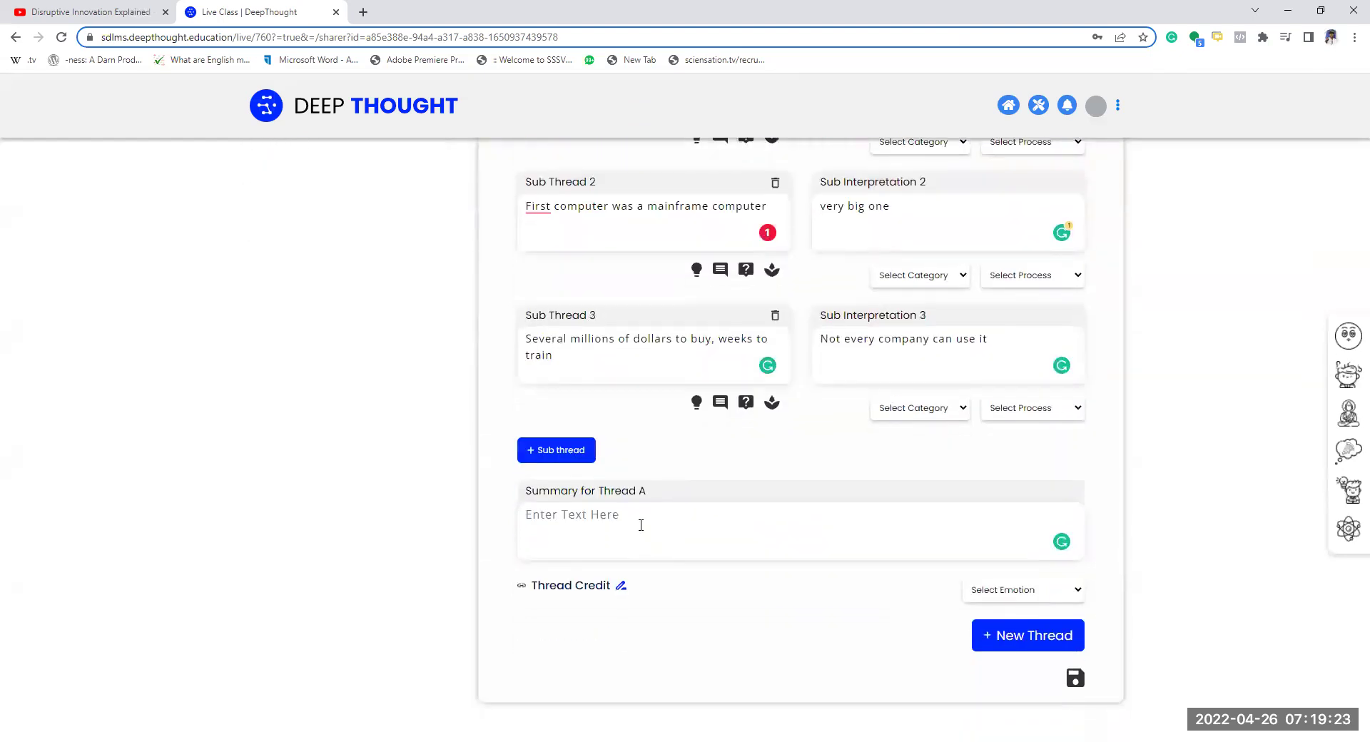
pyautogui.write('The autho')
pyautogui.write('example of computer indysustry as we all')
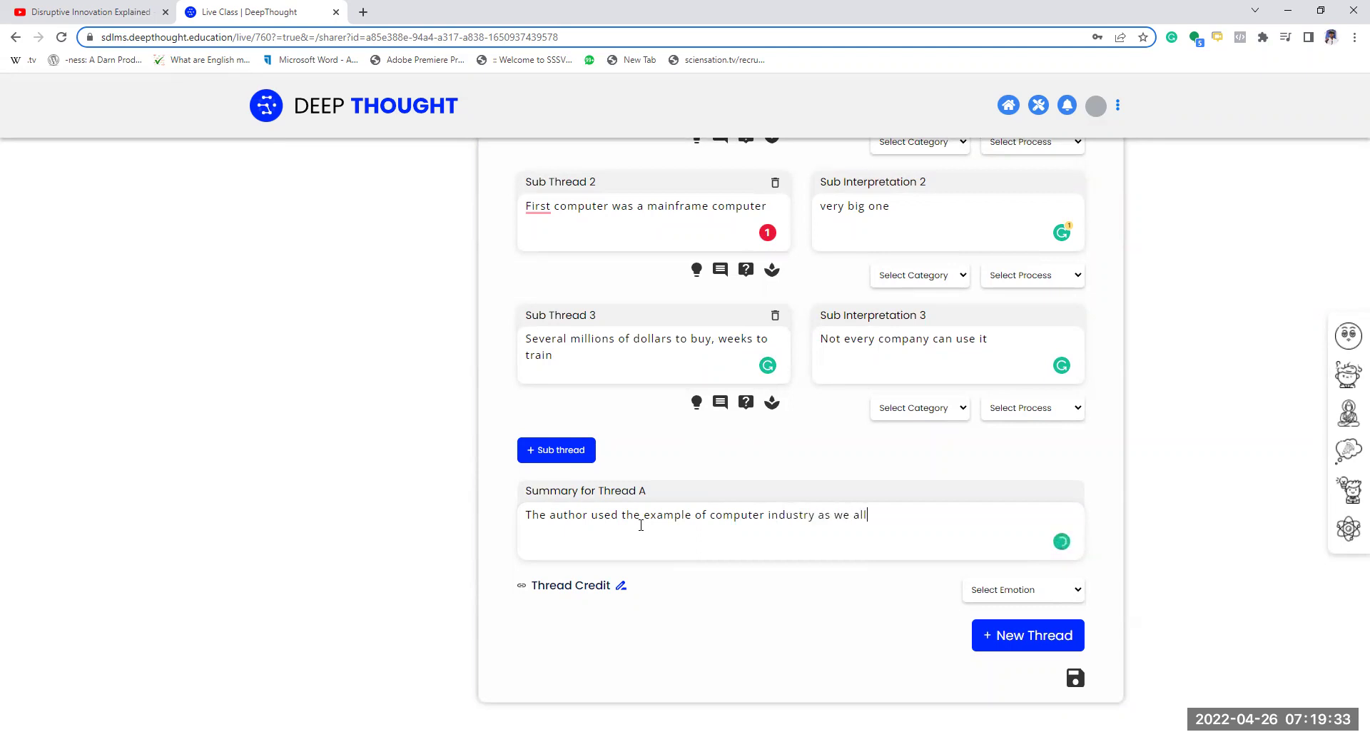
pyautogui.write(' are fam')
pyautogui.write('iar withc ompu')
pyautogui.press('BackSpace')
pyautogui.press('BackSpace')
pyautogui.press('BackSpace')
pyautogui.press('BackSpace')
pyautogui.press('BackSpace')
pyautogui.press('BackSpace')
pyautogui.write('computer. He explain how initial computer wa')
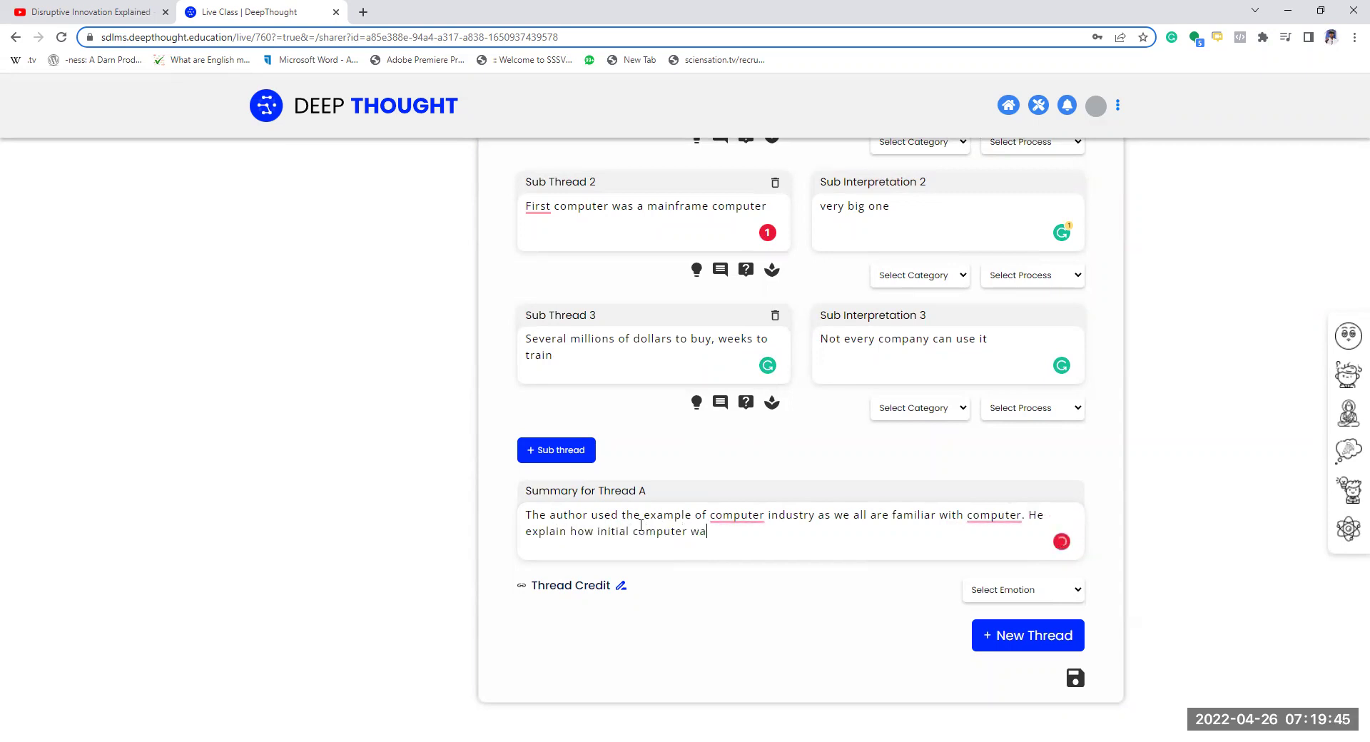
pyautogui.write('s very expensive and why everon')
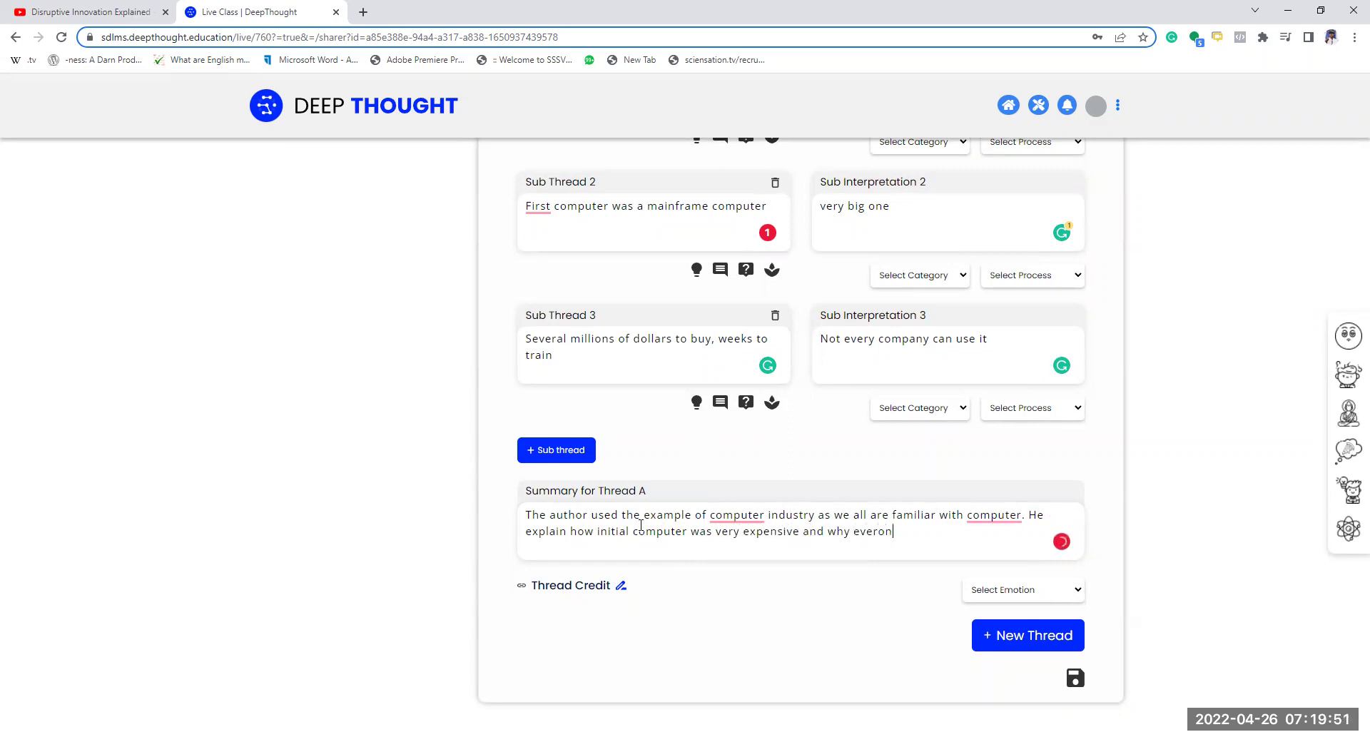
pyautogui.press('BackSpace')
pyautogui.press('BackSpace')
pyautogui.write("yone couldn't afford it.")
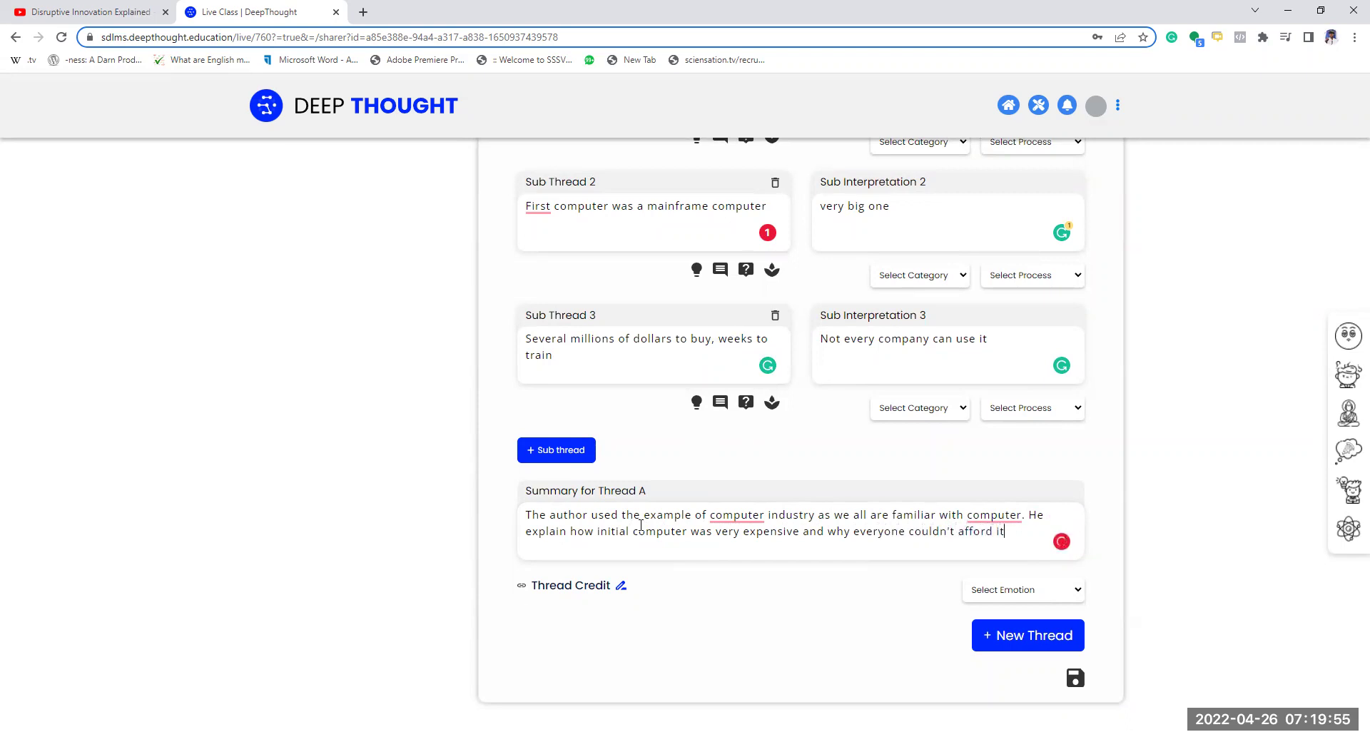
pyautogui.click(1033, 646)
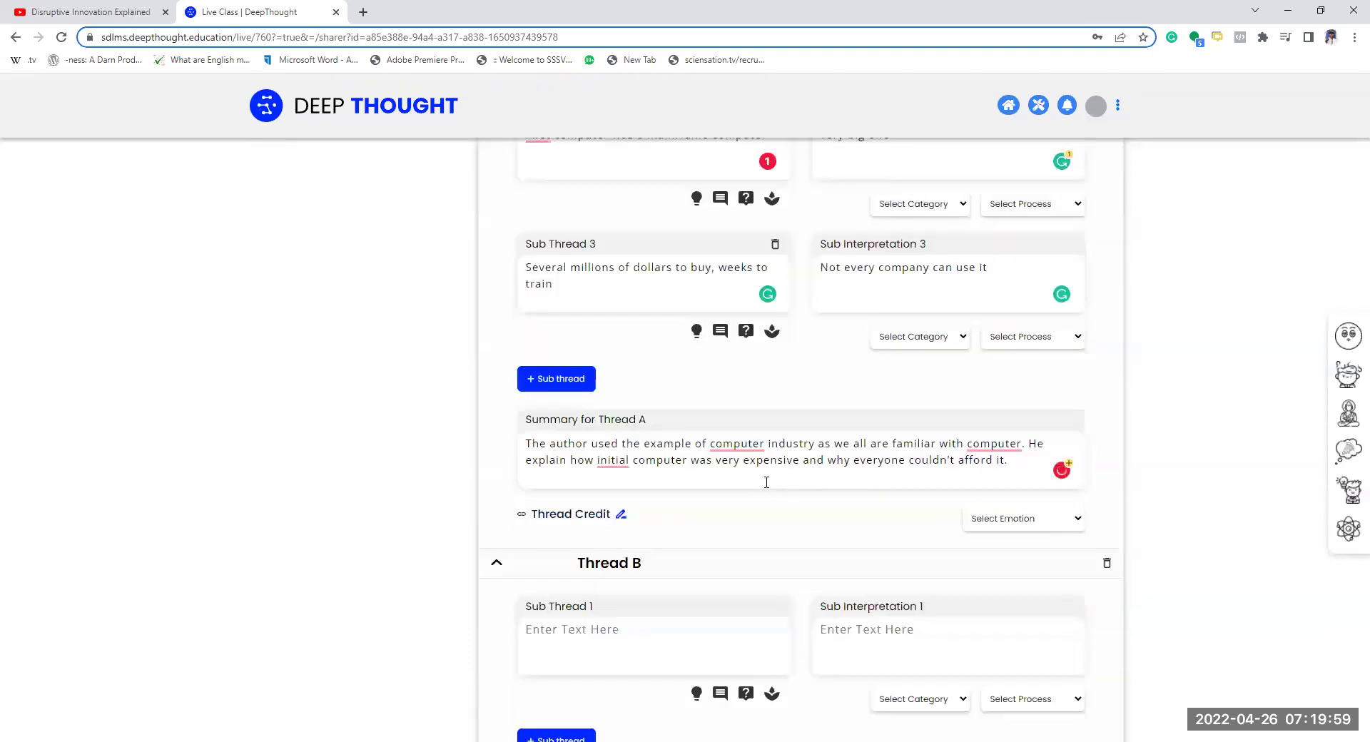
pyautogui.scroll(2, 774, 486)
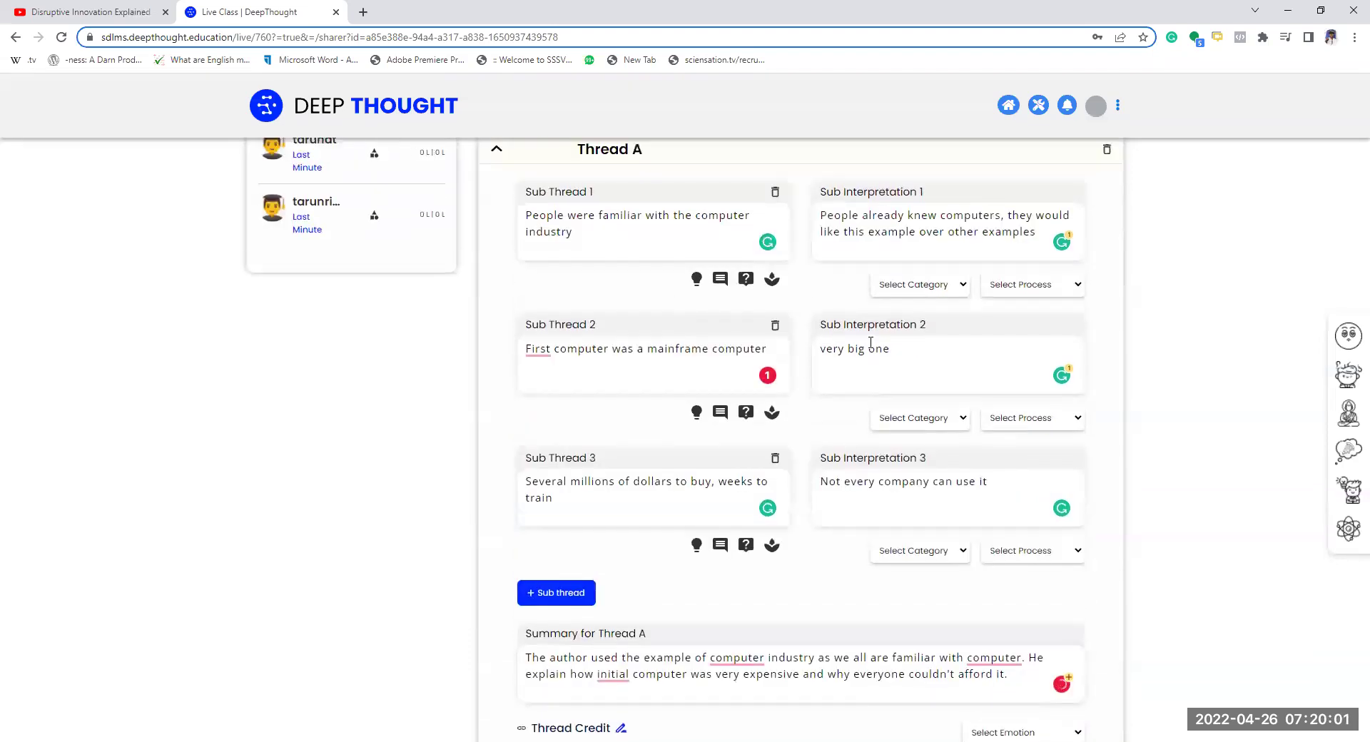
# - Set Sub Interpretation 1's category to Core-principle, leaving its process unchanged
pyautogui.click(917, 284)
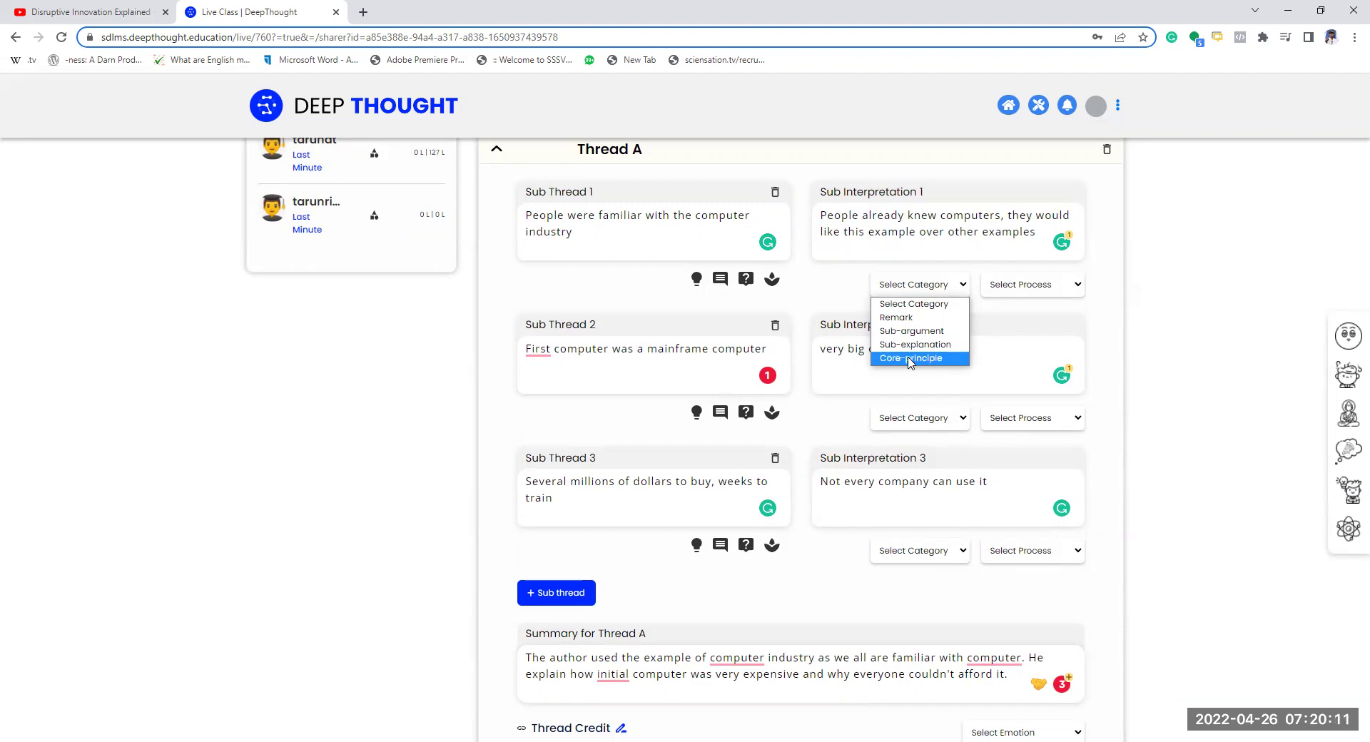
pyautogui.click(911, 359)
pyautogui.click(1052, 289)
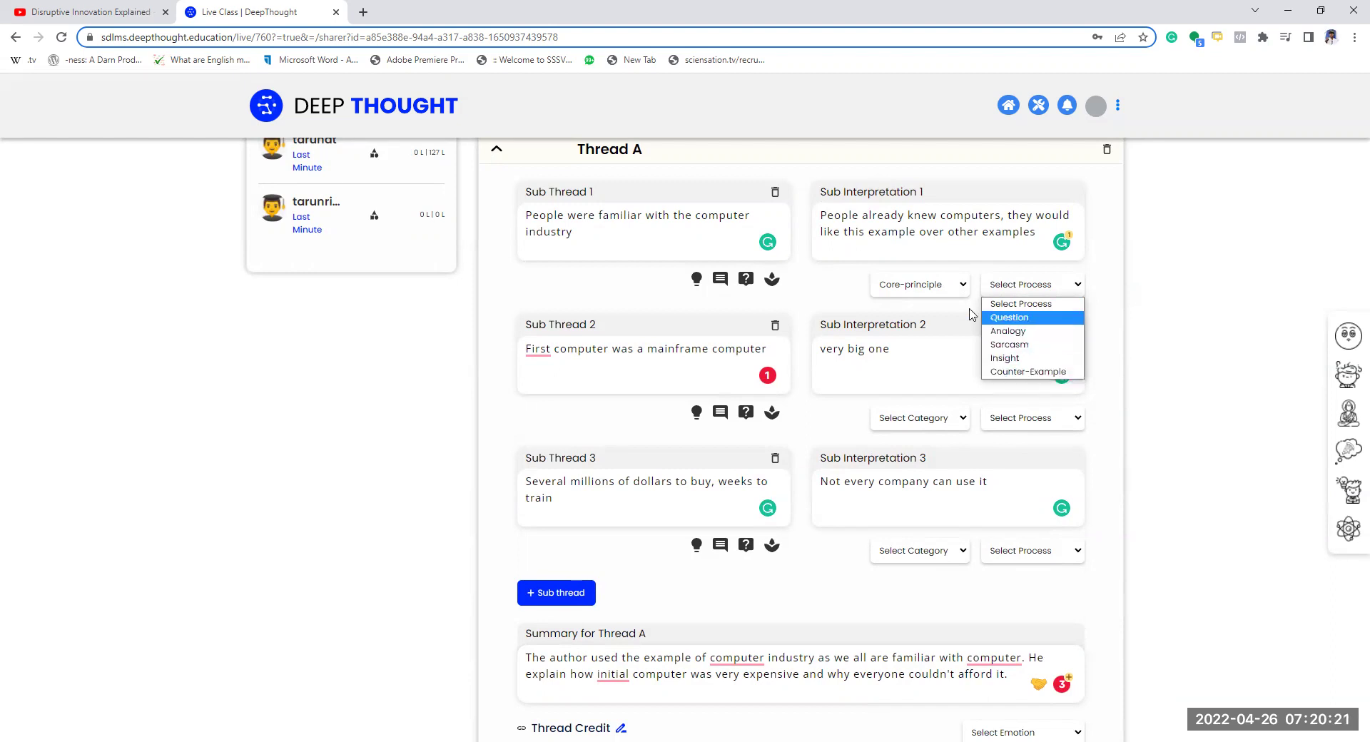
pyautogui.click(1181, 307)
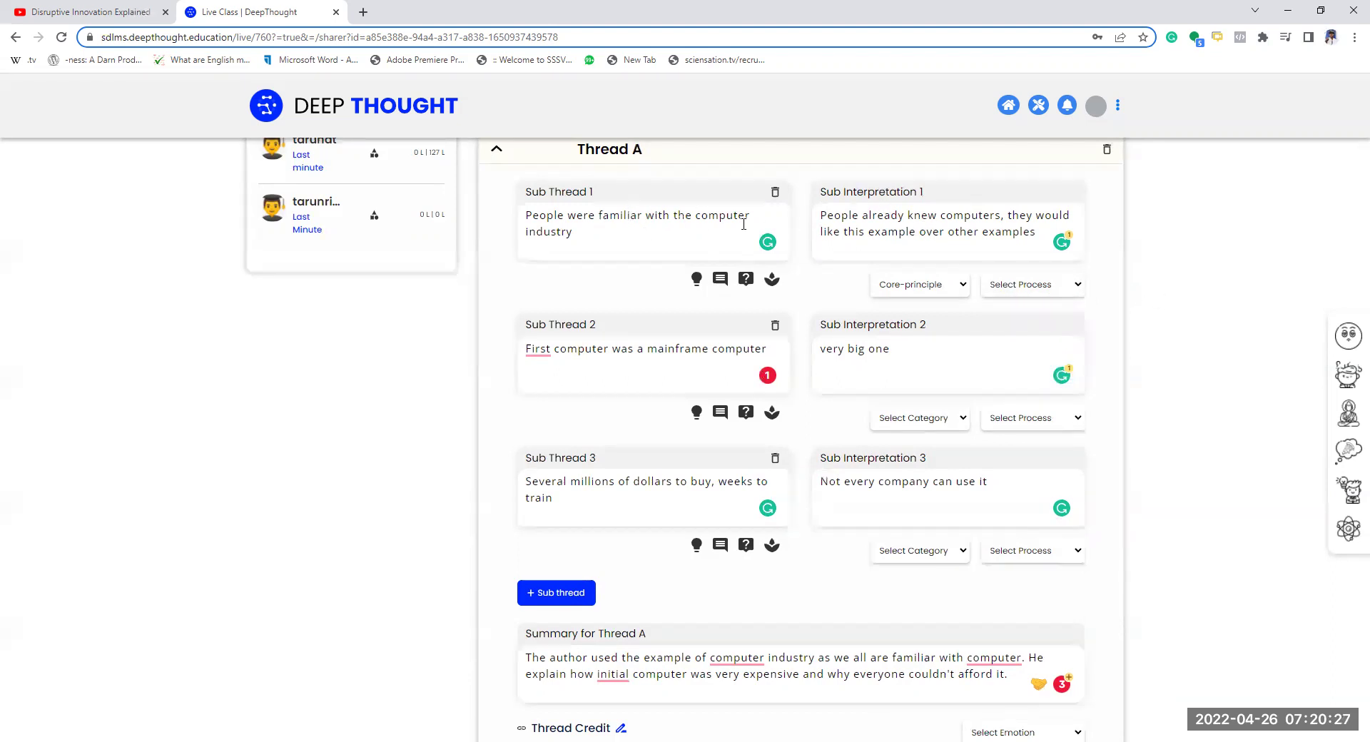
# - Select Thread B's Sub Thread 1, then play the YouTube video from about 1:39
pyautogui.scroll(-3, 730, 514)
pyautogui.scroll(-1, 731, 514)
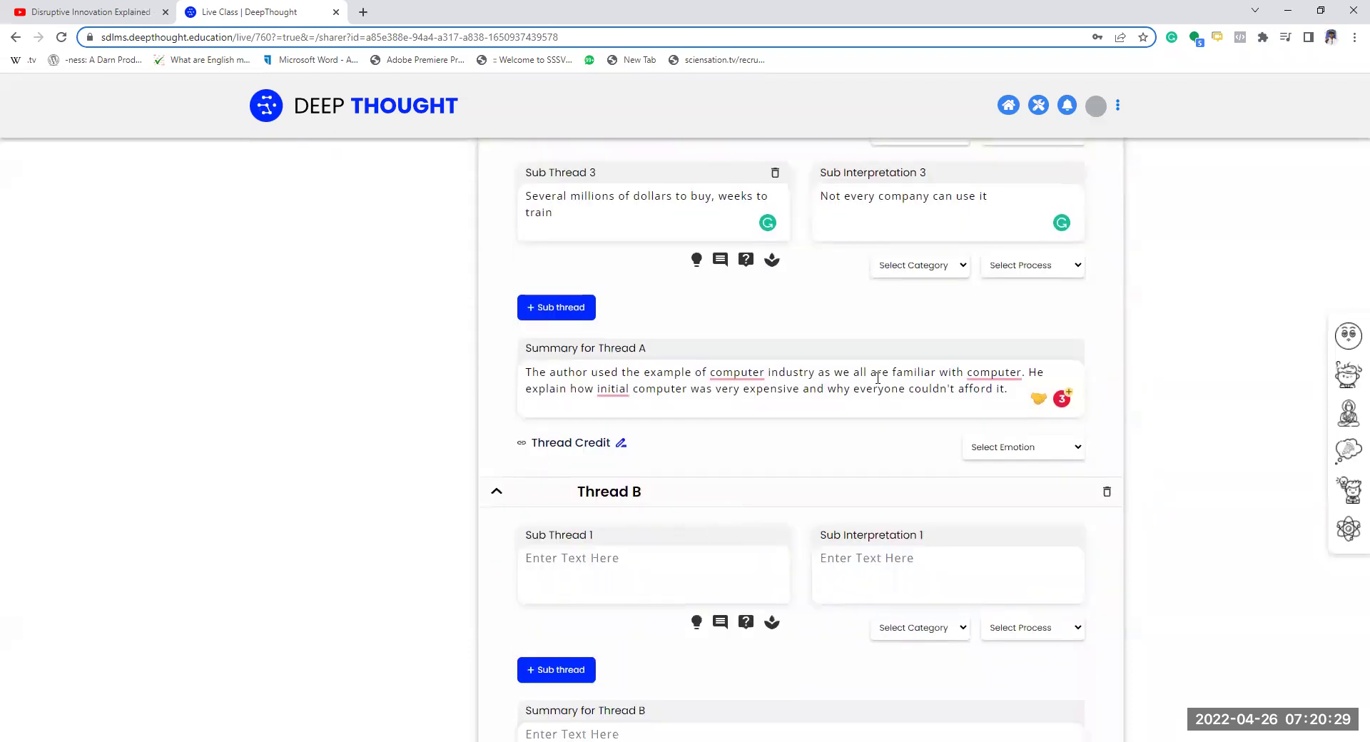
pyautogui.scroll(-1, 607, 507)
pyautogui.click(603, 497)
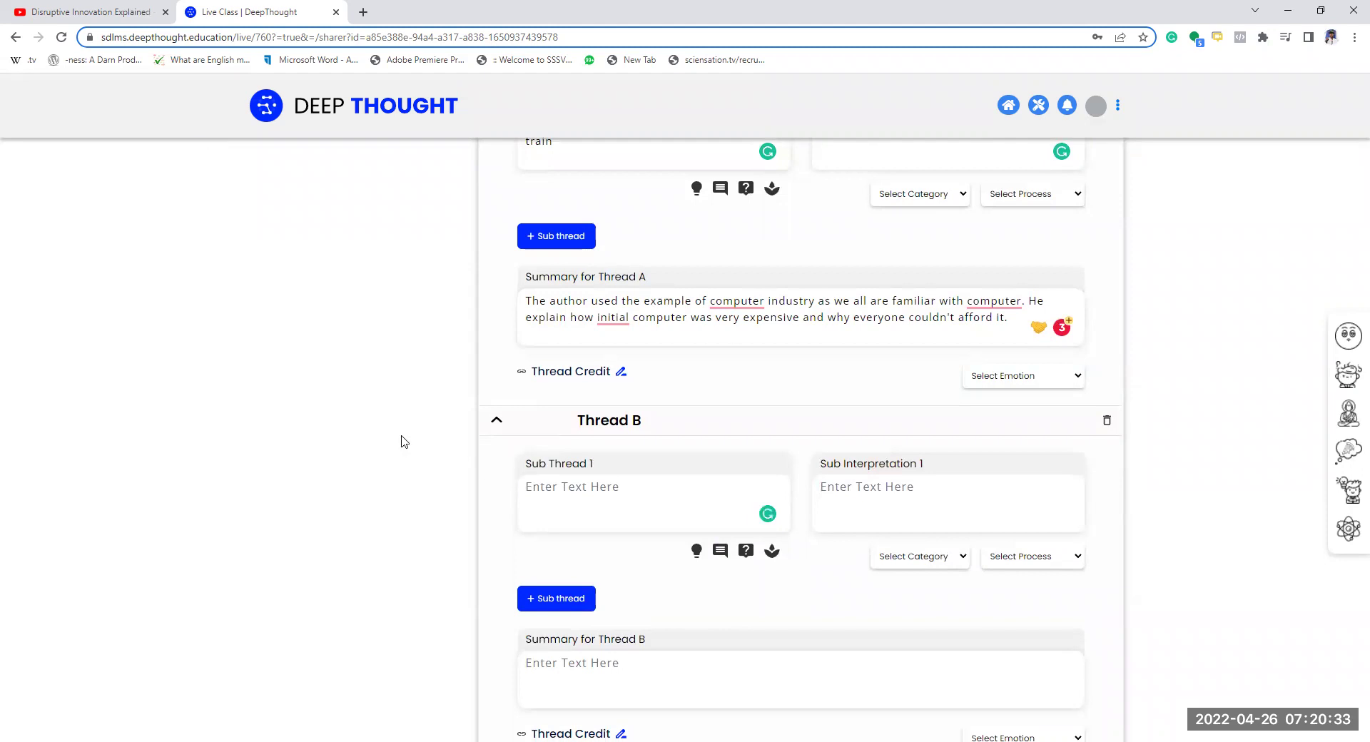
pyautogui.click(142, 15)
pyautogui.click(429, 464)
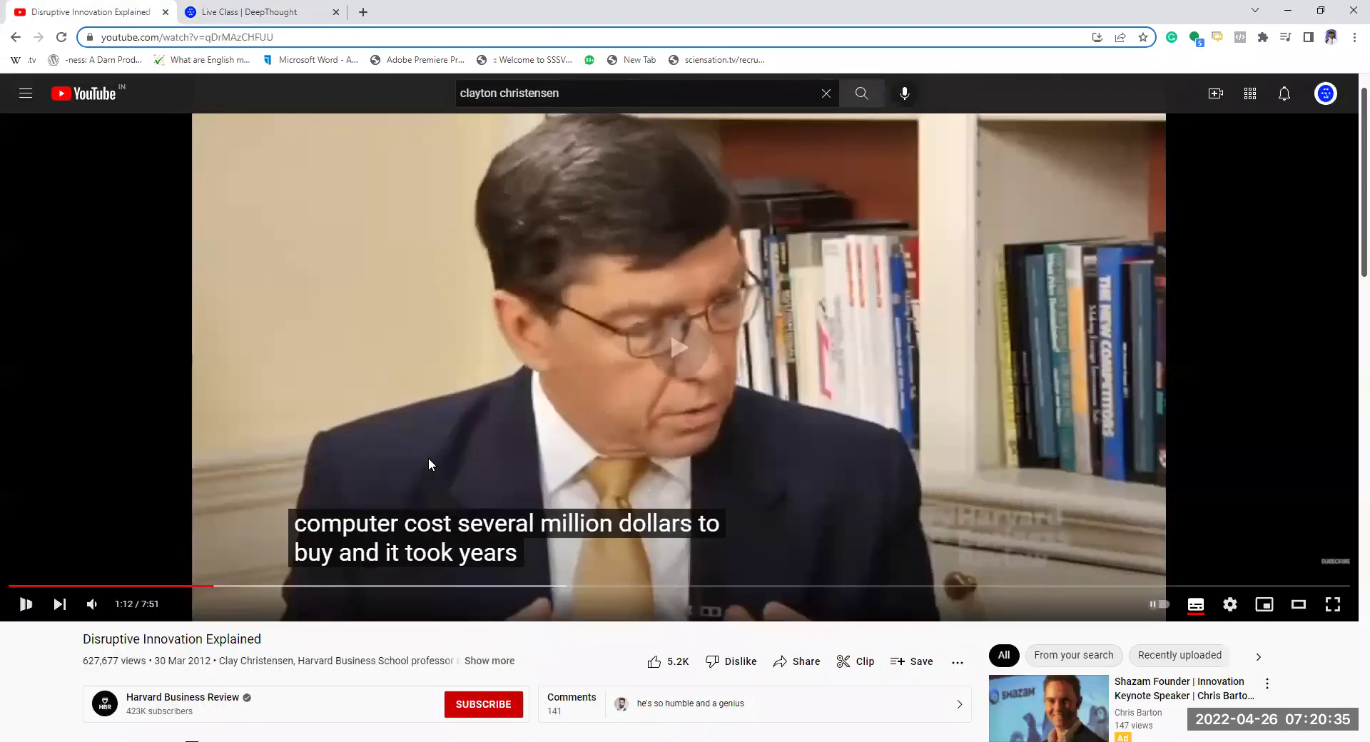
pyautogui.click(288, 585)
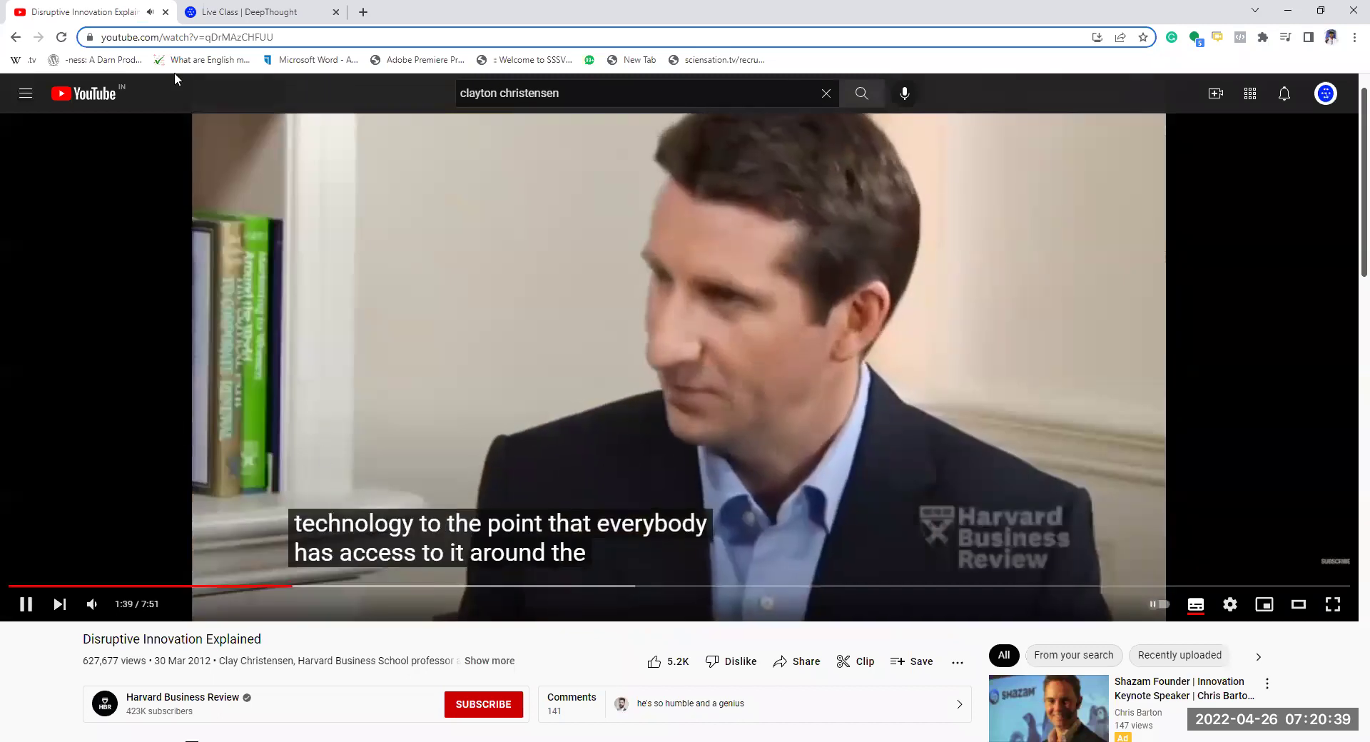
pyautogui.hotkey('ctrl', 'Tab')
# - Type 'everyone has access to it' into Thread B's Sub Thread 1
pyautogui.write('everyone')
pyautogui.press('BackSpace')
pyautogui.write('ne ')
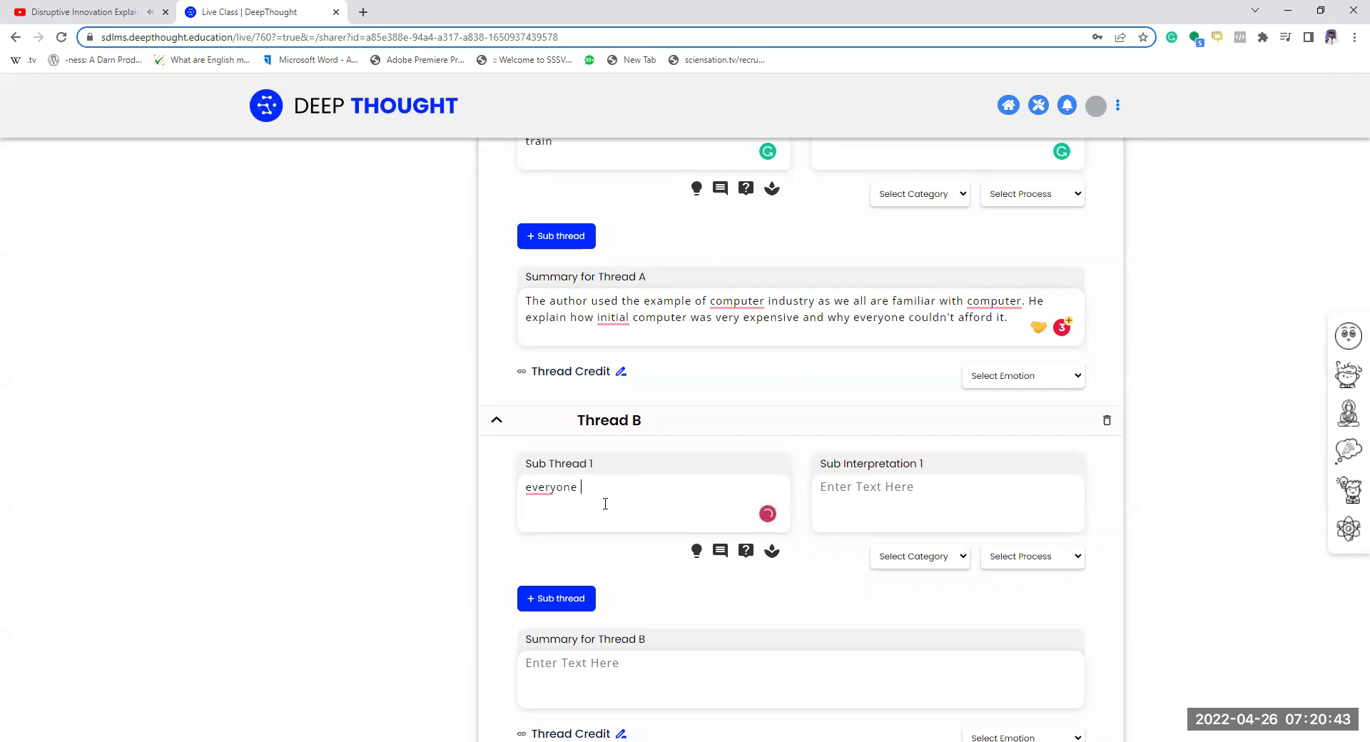
pyautogui.write('has access to it')
pyautogui.scroll(4, 395, 434)
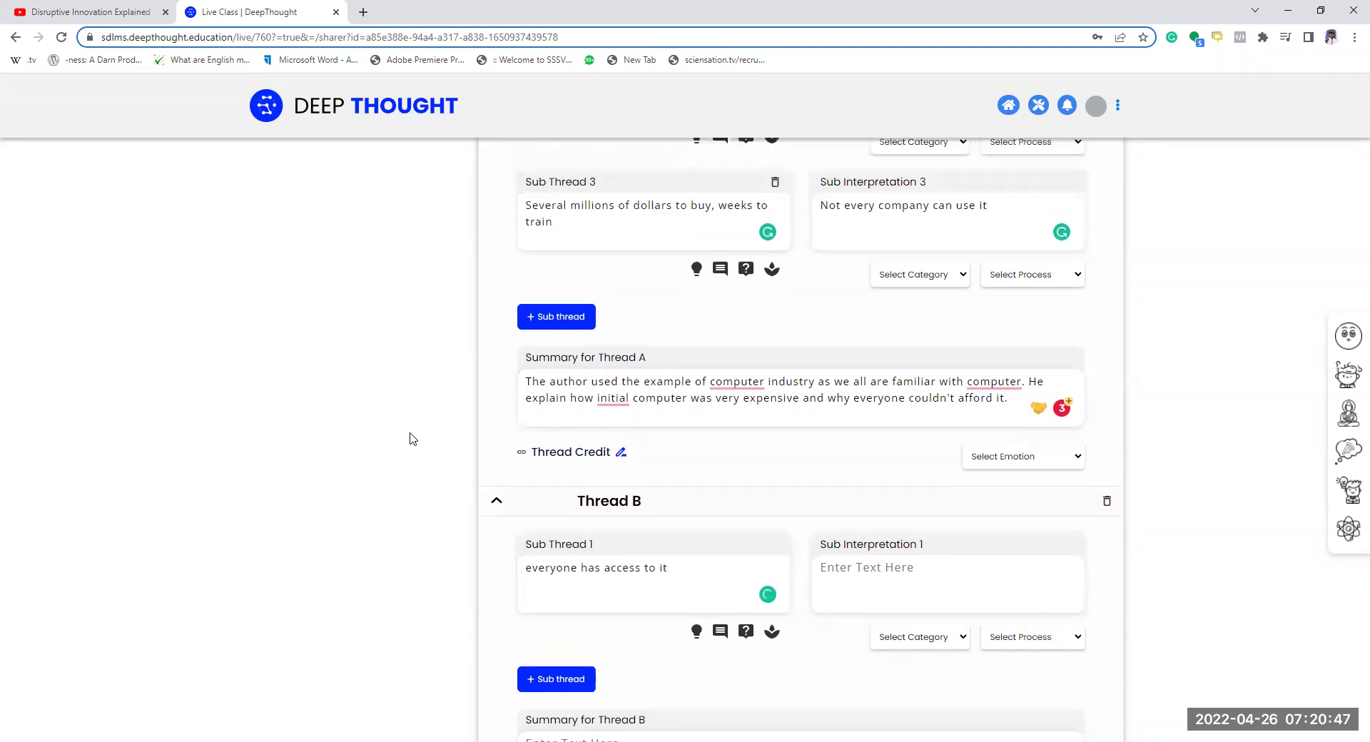
pyautogui.scroll(2, 705, 393)
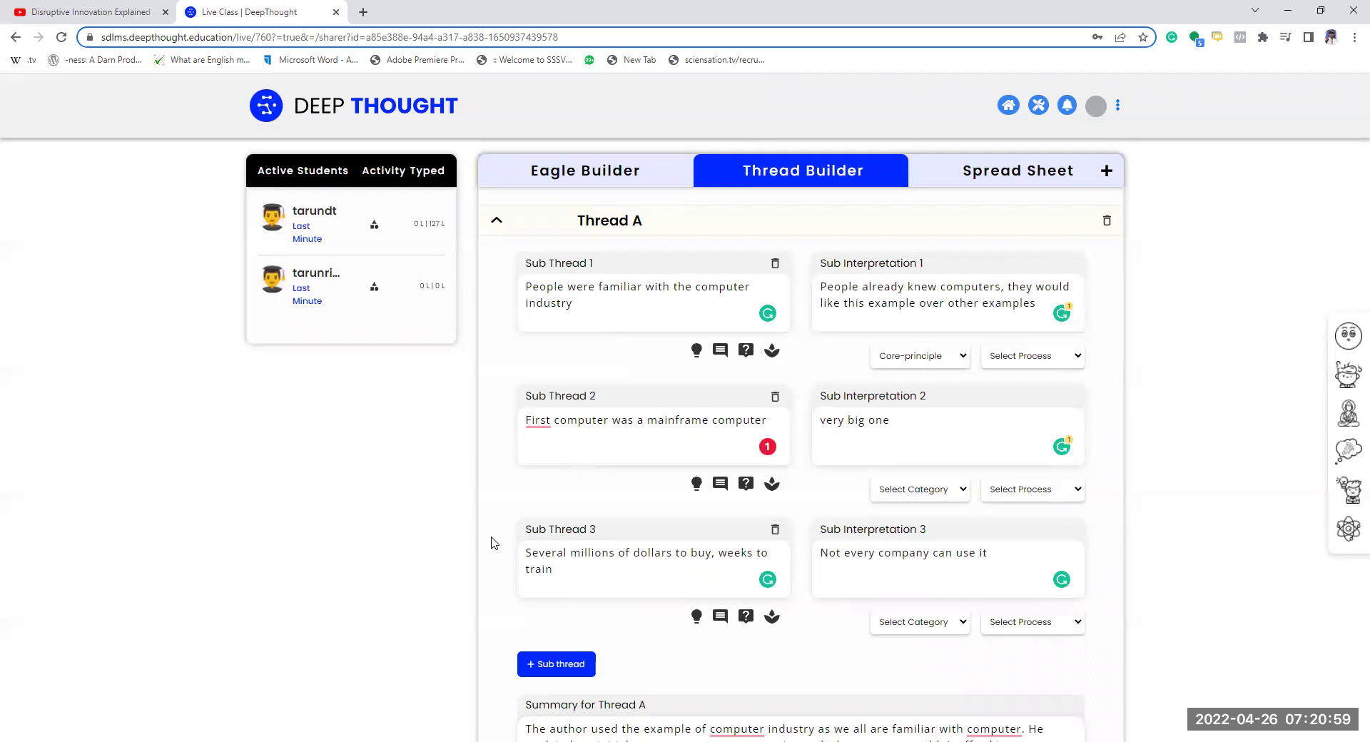
# - Scroll through Thread A and place the cursor in Sub Thread 2's text to review it
pyautogui.scroll(-4, 492, 543)
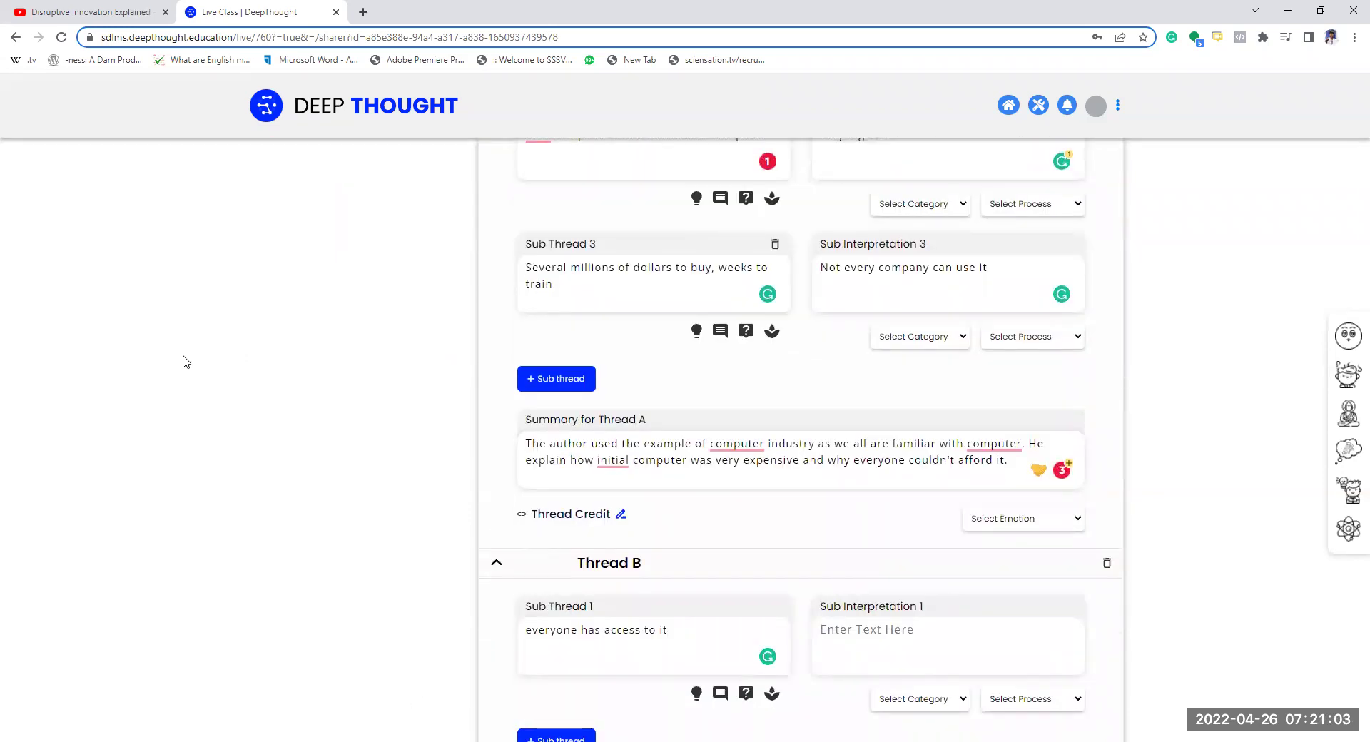
pyautogui.scroll(5, 183, 360)
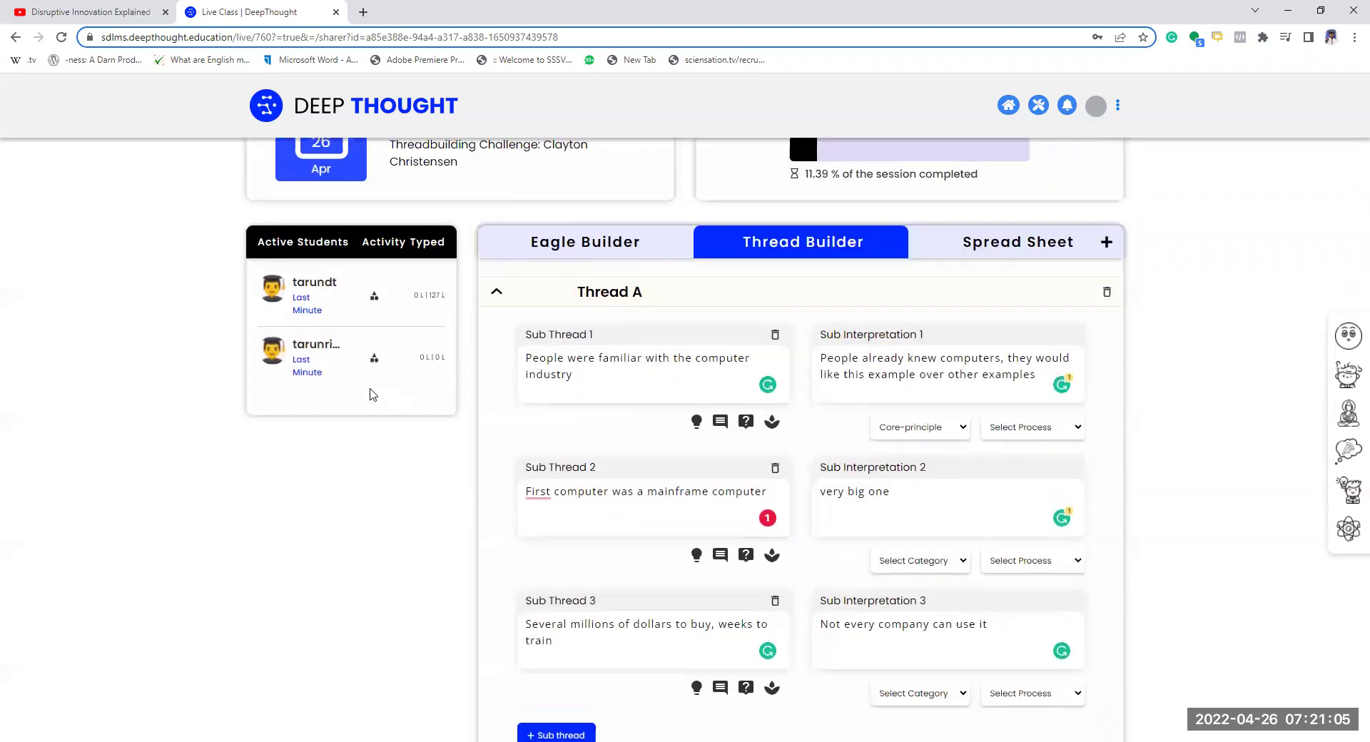
pyautogui.scroll(-1, 520, 576)
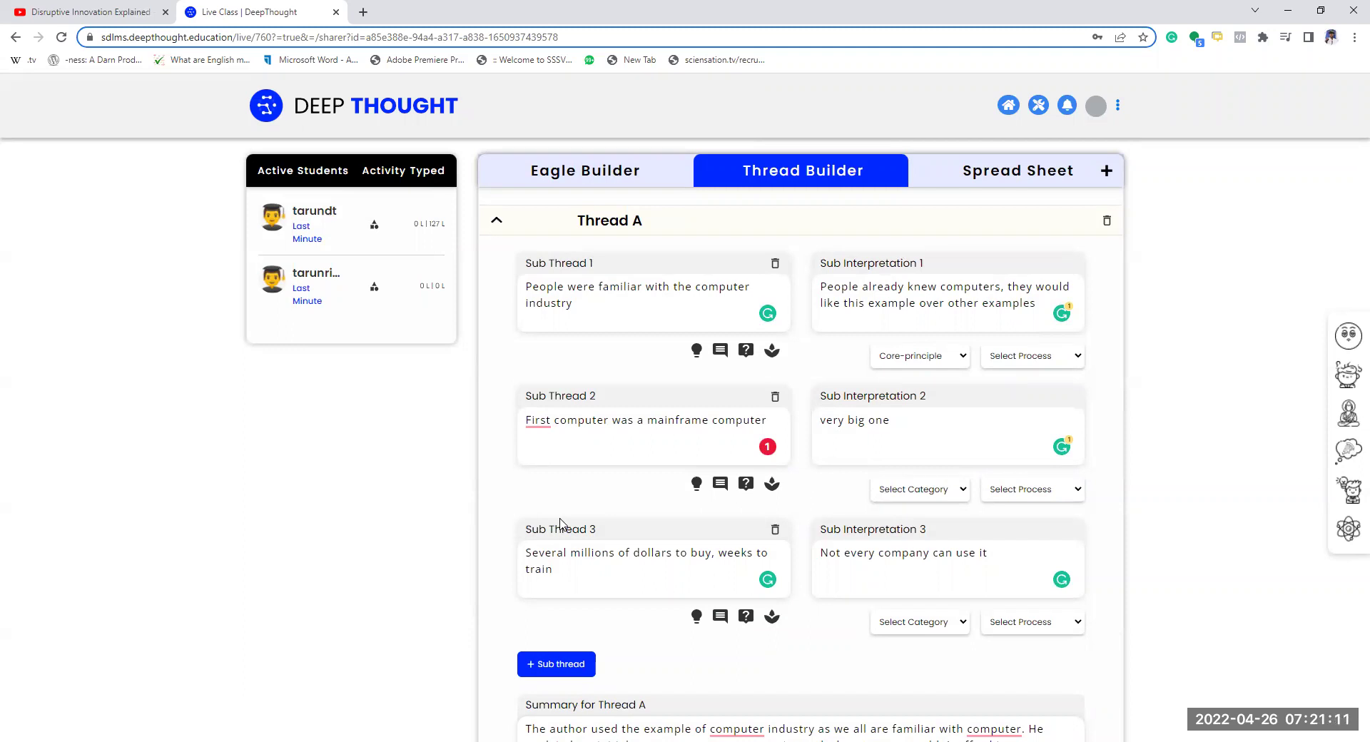
pyautogui.click(596, 447)
pyautogui.scroll(-2, 488, 571)
pyautogui.scroll(-1, 488, 571)
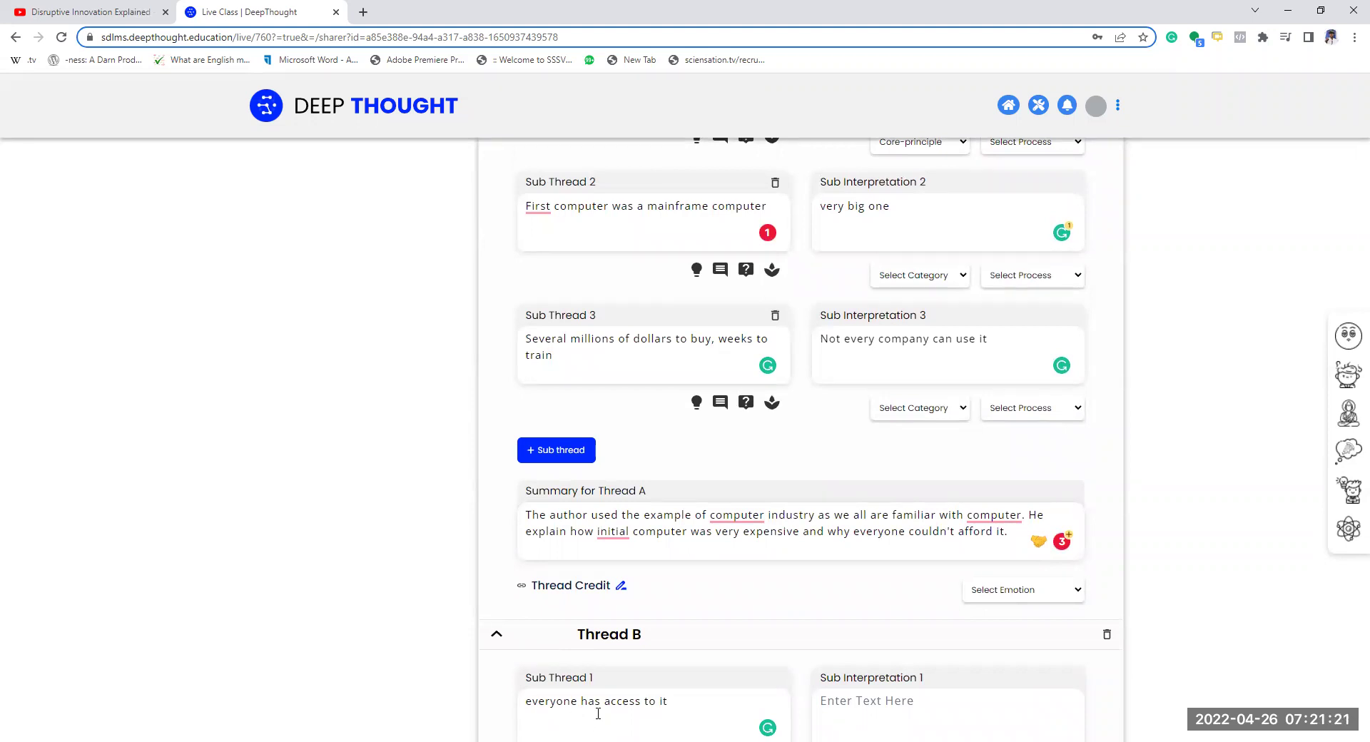
pyautogui.scroll(2, 490, 537)
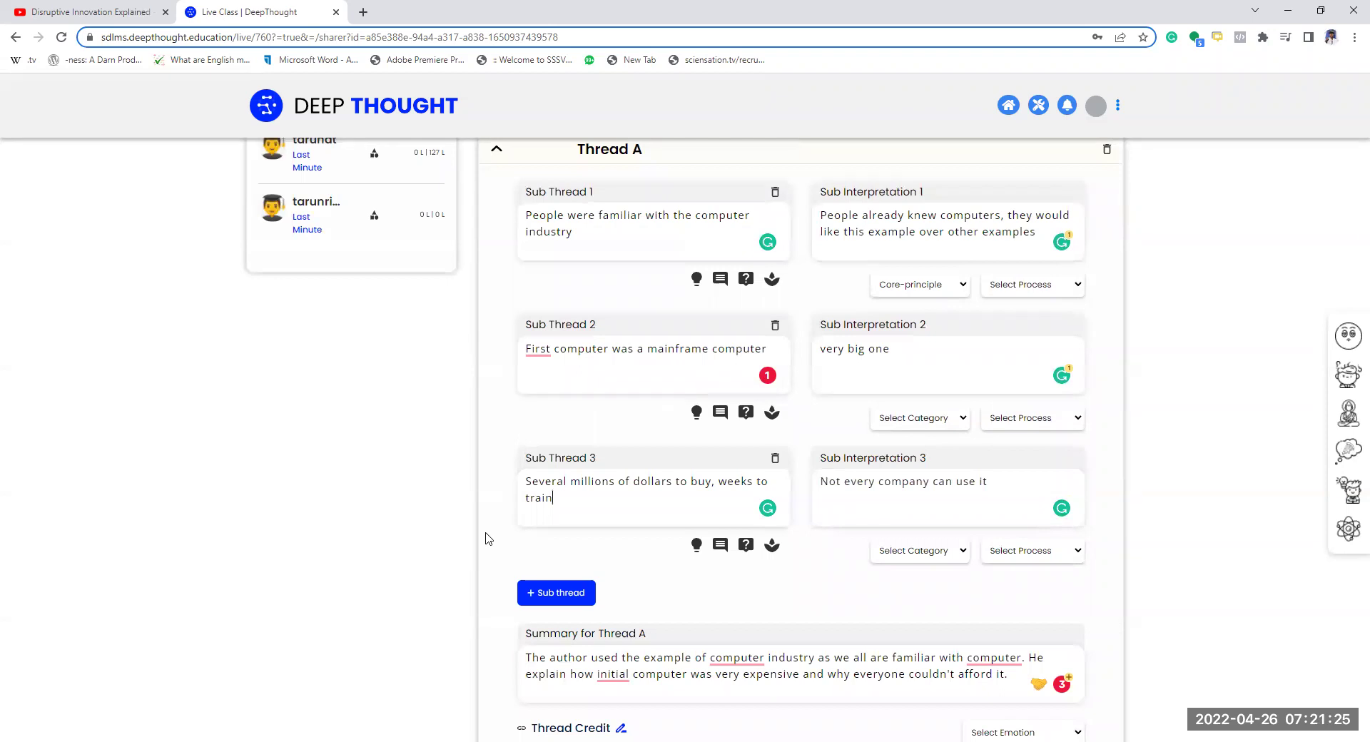
pyautogui.scroll(2, 499, 543)
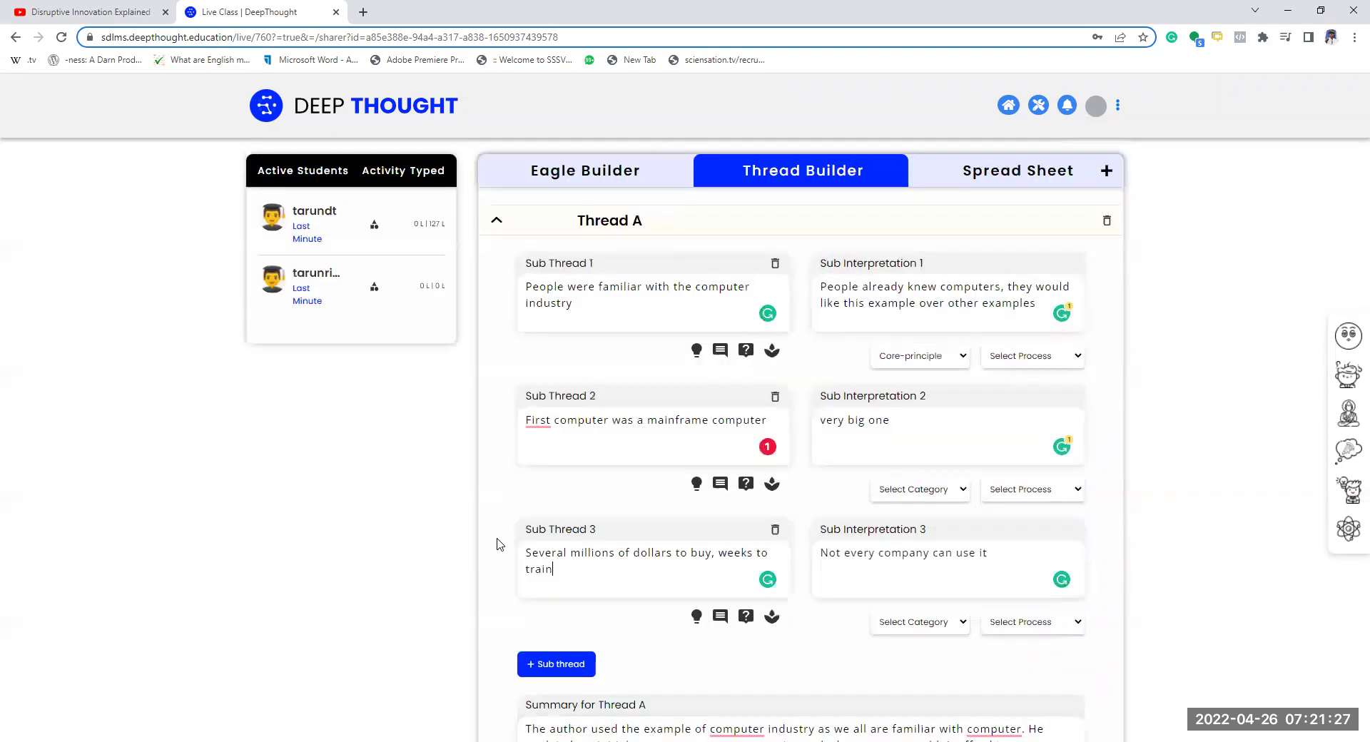
pyautogui.scroll(-6, 571, 607)
pyautogui.scroll(1, 630, 651)
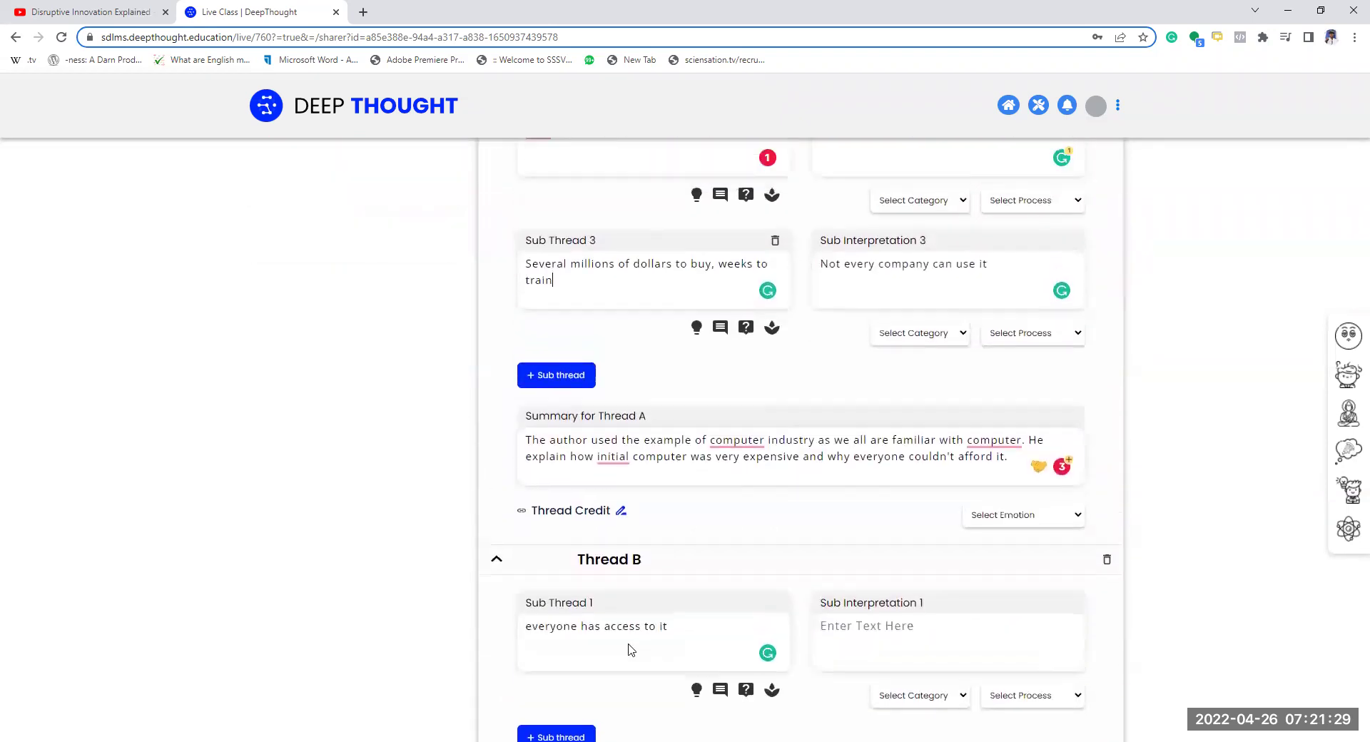
pyautogui.scroll(-3, 631, 635)
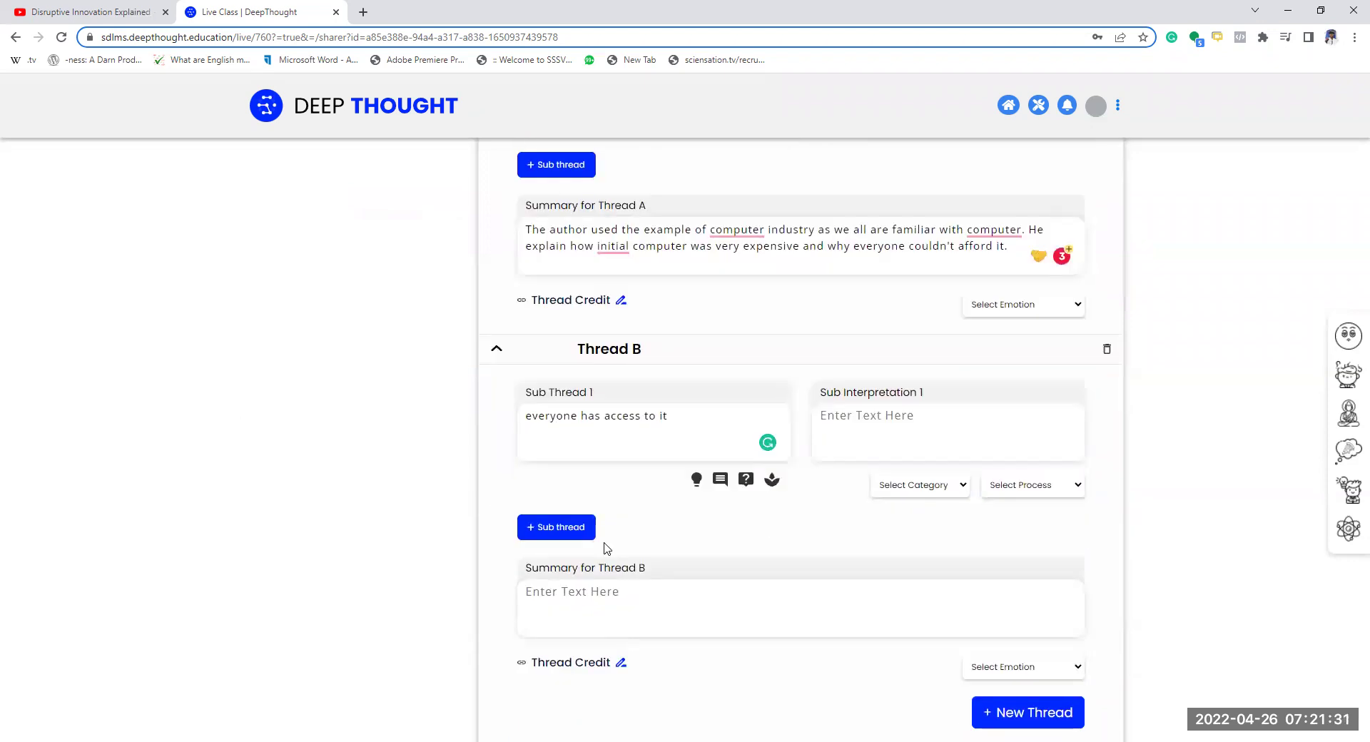
pyautogui.scroll(2, 612, 542)
pyautogui.scroll(-1, 660, 365)
pyautogui.scroll(6, 811, 443)
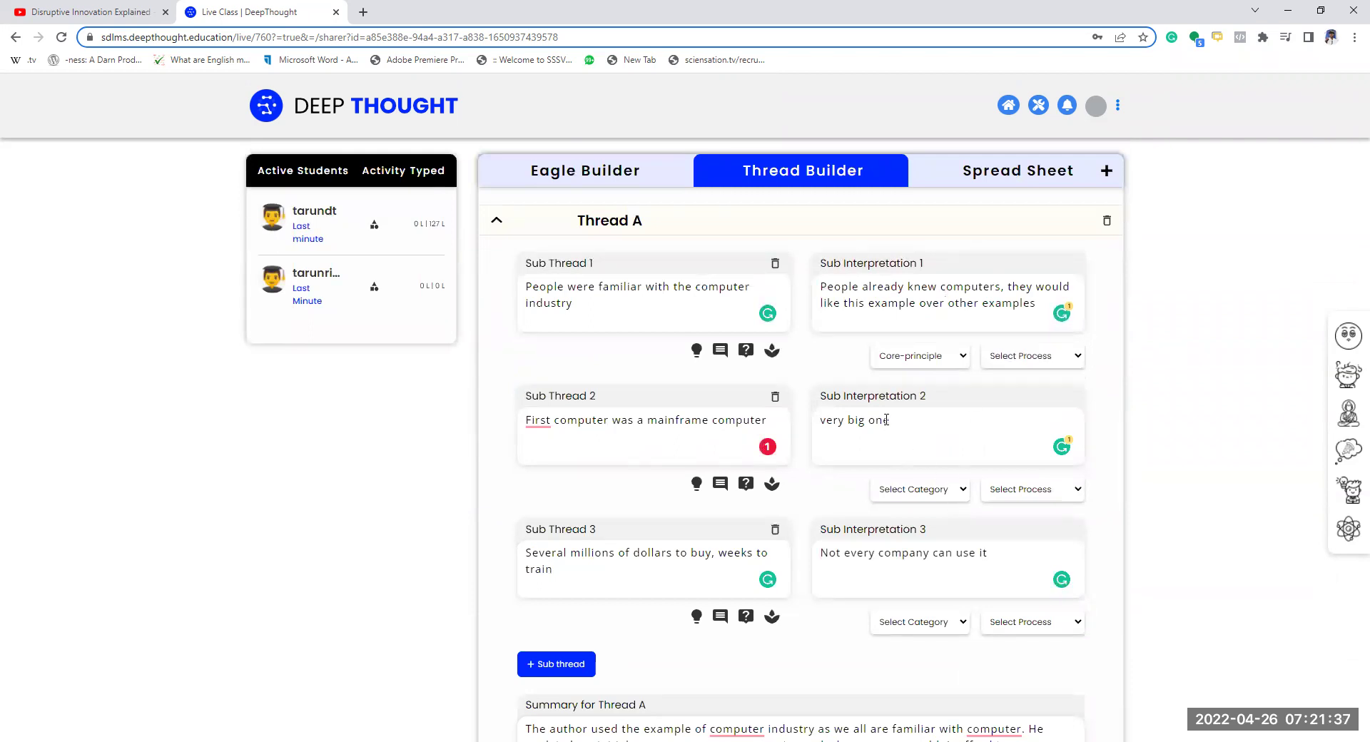
# - In the Eagle Builder, write the Introduction 'What is disruption'
pyautogui.click(584, 175)
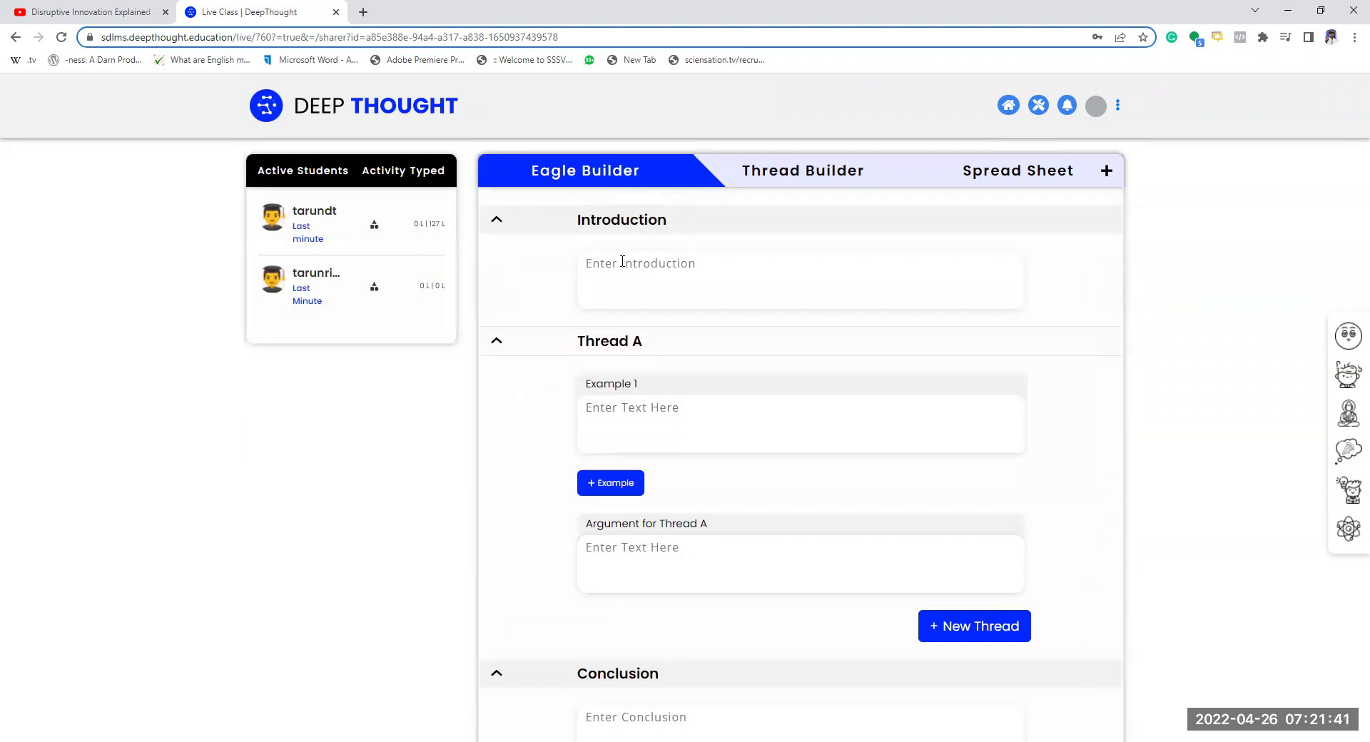
pyautogui.click(715, 280)
pyautogui.write('What is')
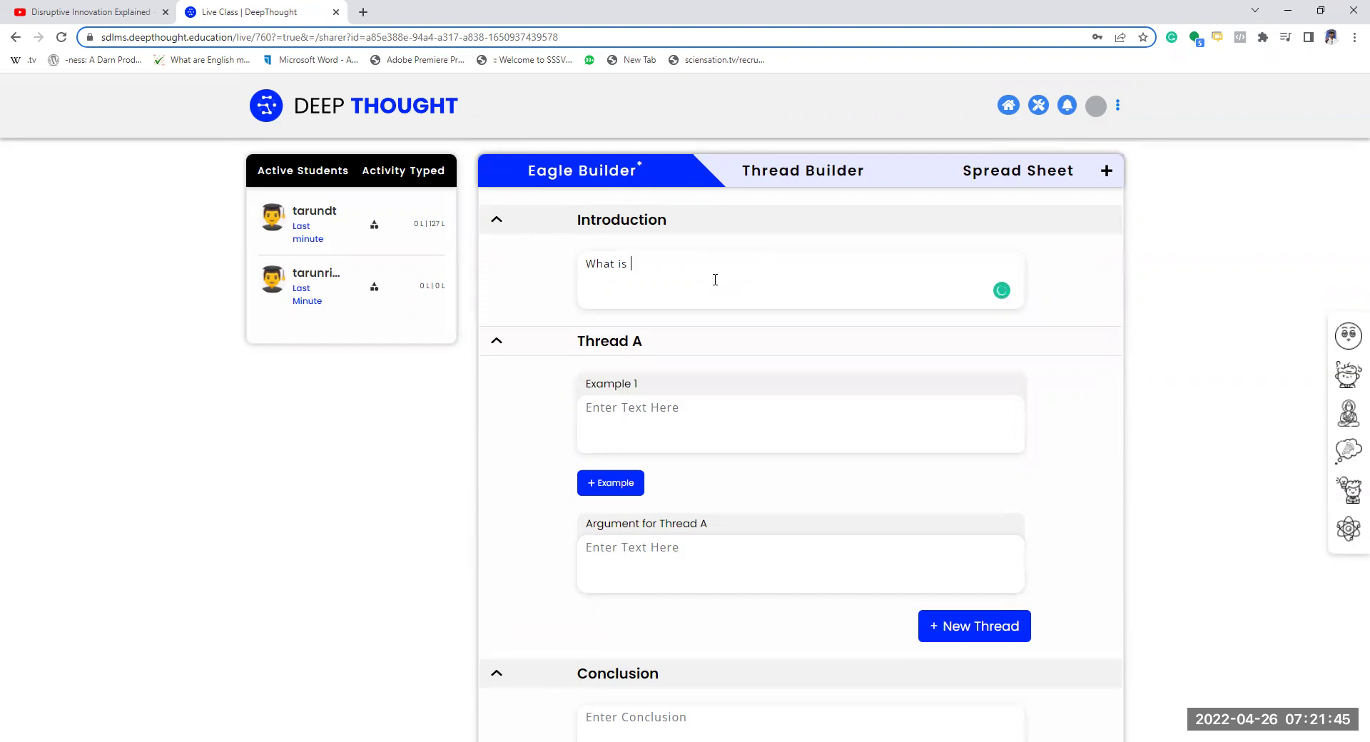
pyautogui.write(' disruption')
pyautogui.scroll(-2, 710, 503)
# - Set Thread A's argument to 'first computer was difficult to use'
pyautogui.click(668, 450)
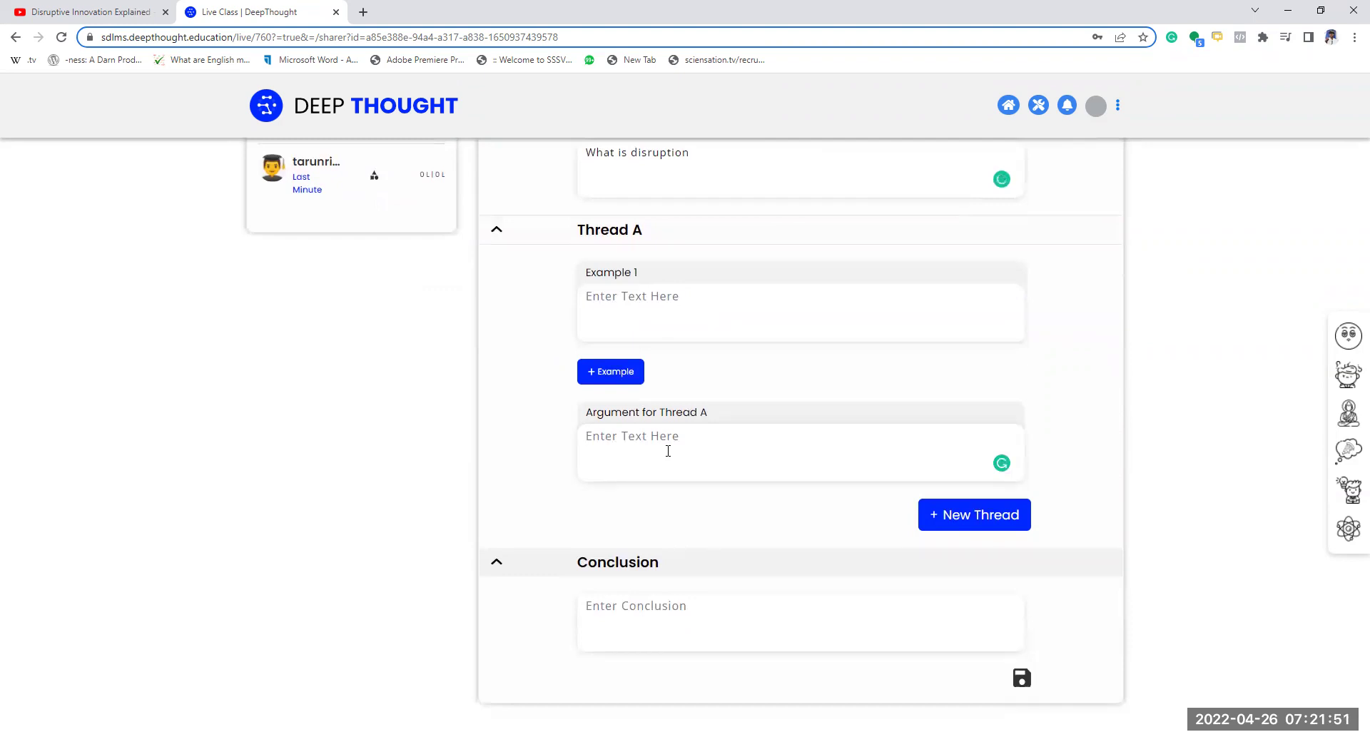
pyautogui.write('first')
pyautogui.press('BackSpace')
pyautogui.press('BackSpace')
pyautogui.press('BackSpace')
pyautogui.press('BackSpace')
pyautogui.press('BackSpace')
pyautogui.press('BackSpace')
pyautogui.write('first computer was fic')
pyautogui.press('BackSpace')
pyautogui.press('BackSpace')
pyautogui.press('BackSpace')
pyautogui.write('diff')
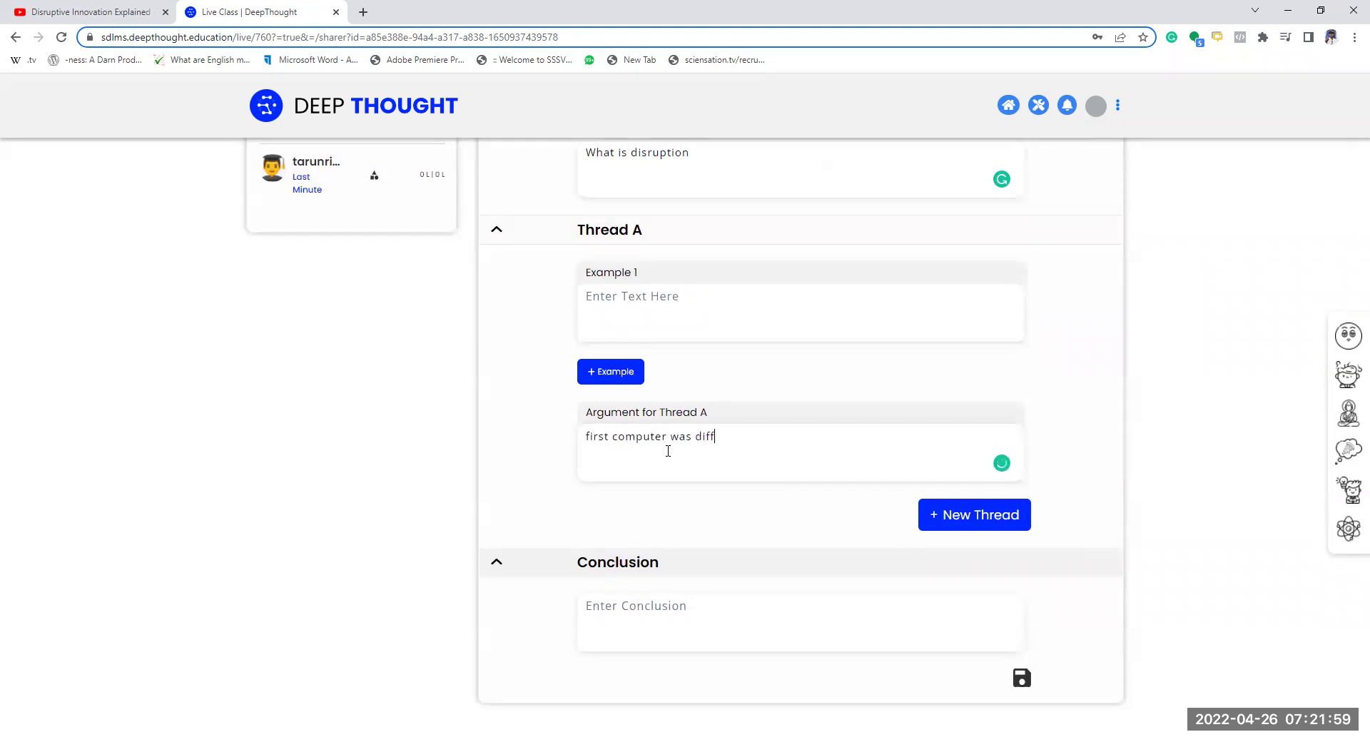
pyautogui.write('icult to use')
# - Give Thread A the examples 'millions to buy' and a new Example 2 'weeks to train'
pyautogui.click(655, 304)
pyautogui.write('millions to buy')
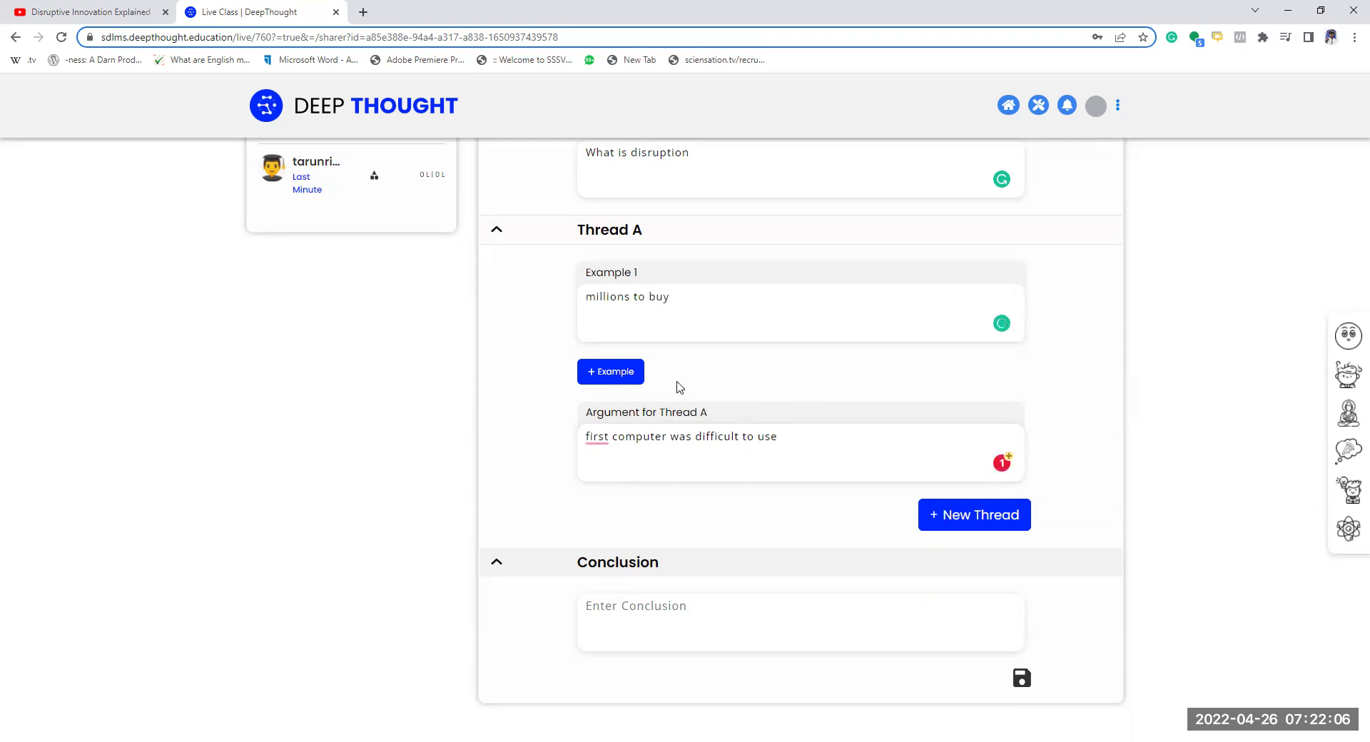
pyautogui.click(618, 374)
pyautogui.click(652, 411)
pyautogui.write('weeks to train')
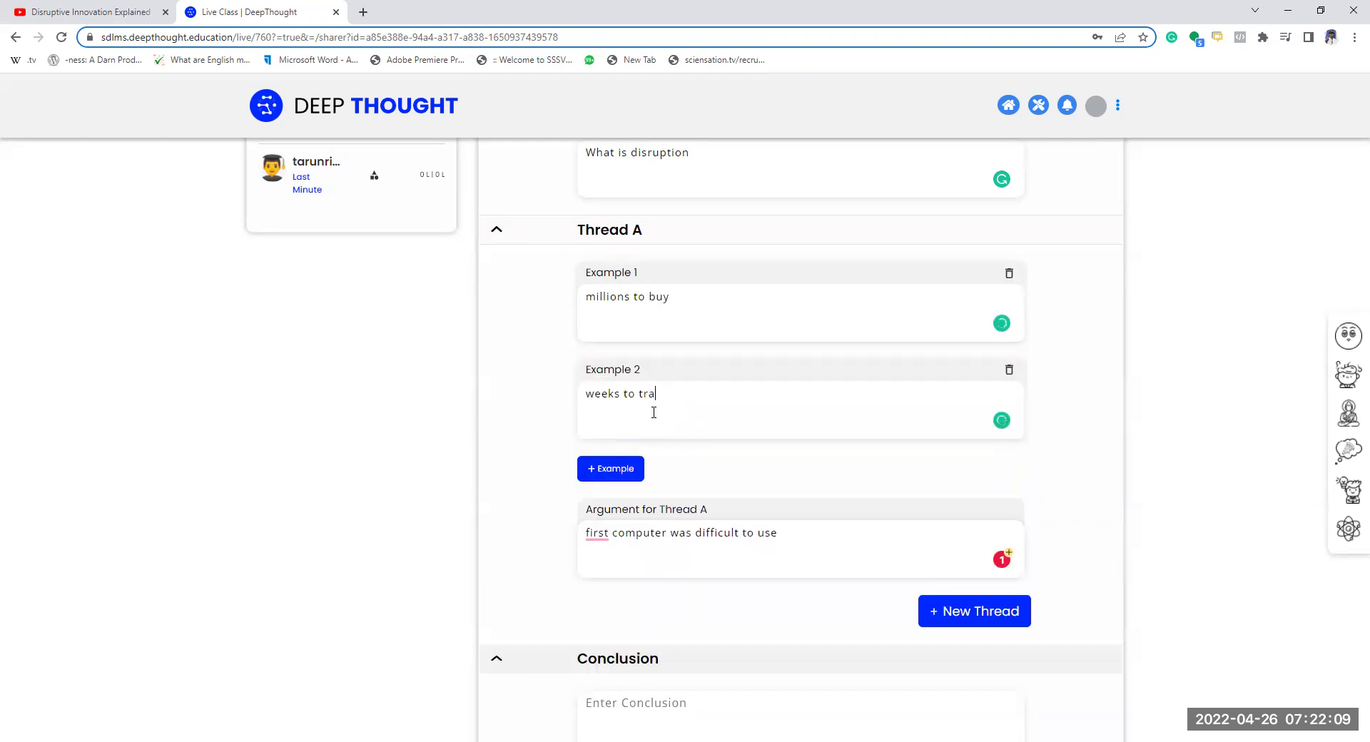
pyautogui.scroll(-2, 520, 600)
# - Add Thread B to the outline with the argument 'everyone has access'
pyautogui.click(951, 526)
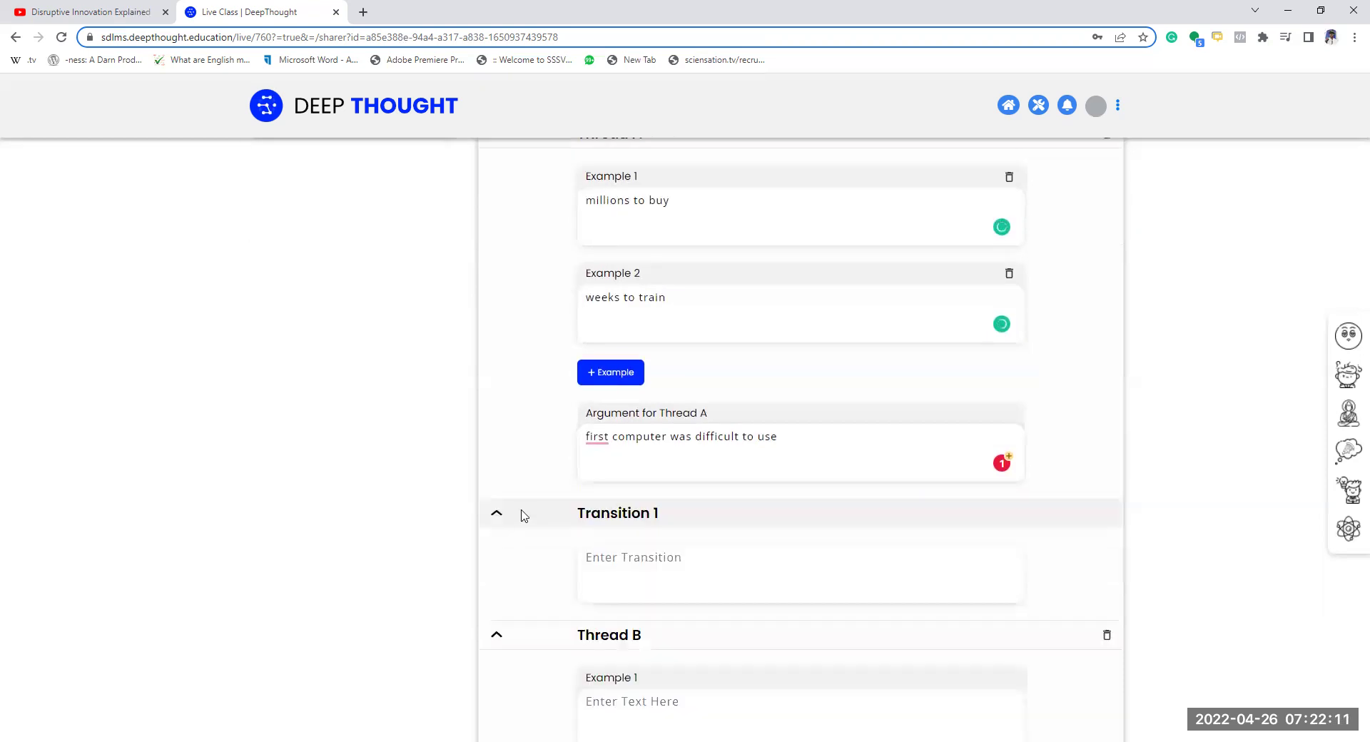
pyautogui.scroll(-2, 521, 514)
pyautogui.click(647, 573)
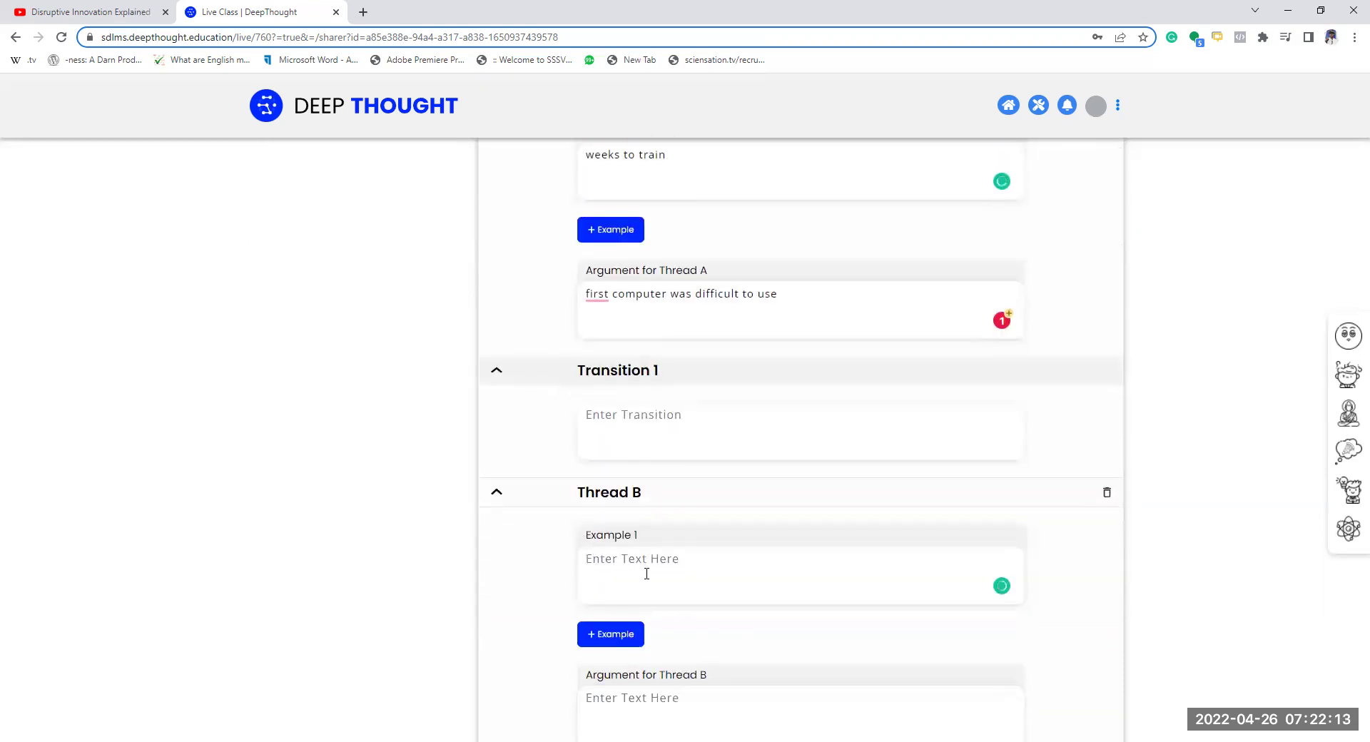
pyautogui.click(623, 701)
pyautogui.write('everyone has t')
pyautogui.write('ccess')
pyautogui.click(641, 582)
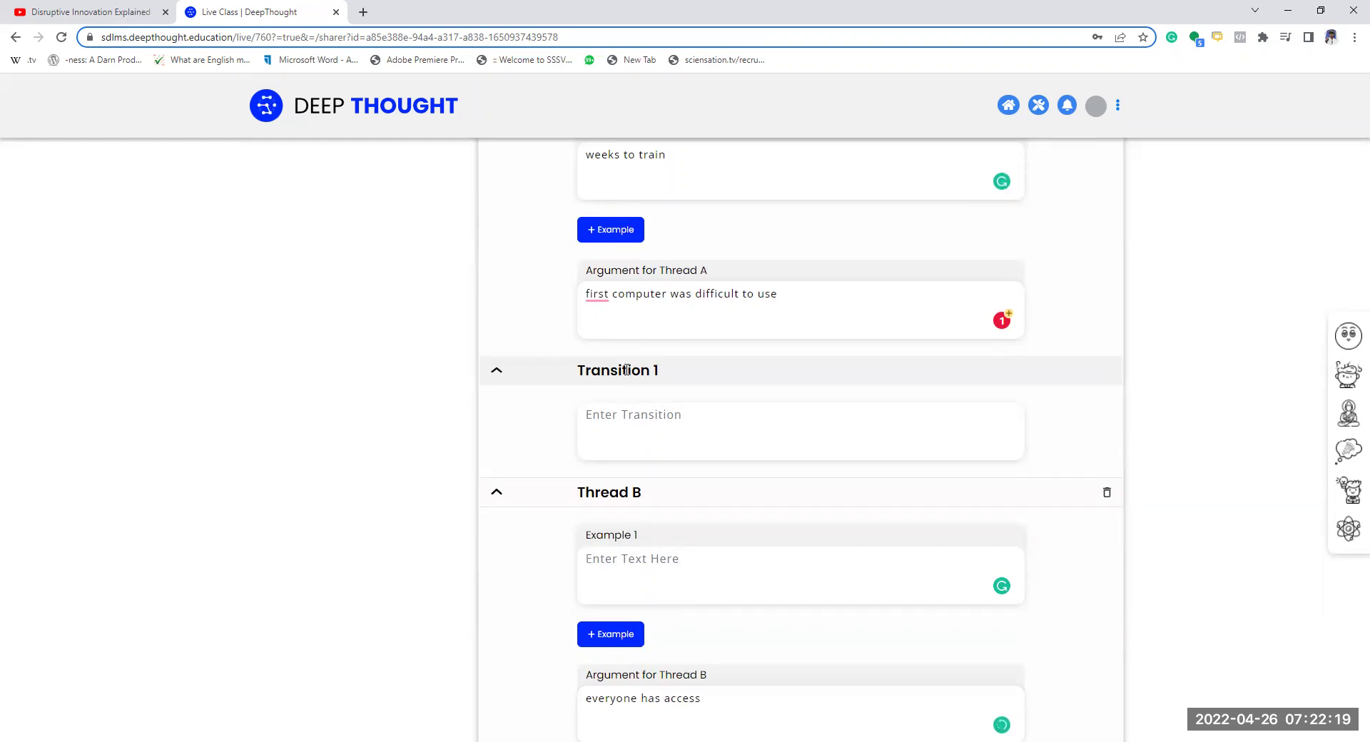
pyautogui.scroll(2, 626, 369)
# - Write Transition 1: 'Can we give access to everyone? Does Technology eventually go to everyone'
pyautogui.click(675, 576)
pyautogui.click(676, 578)
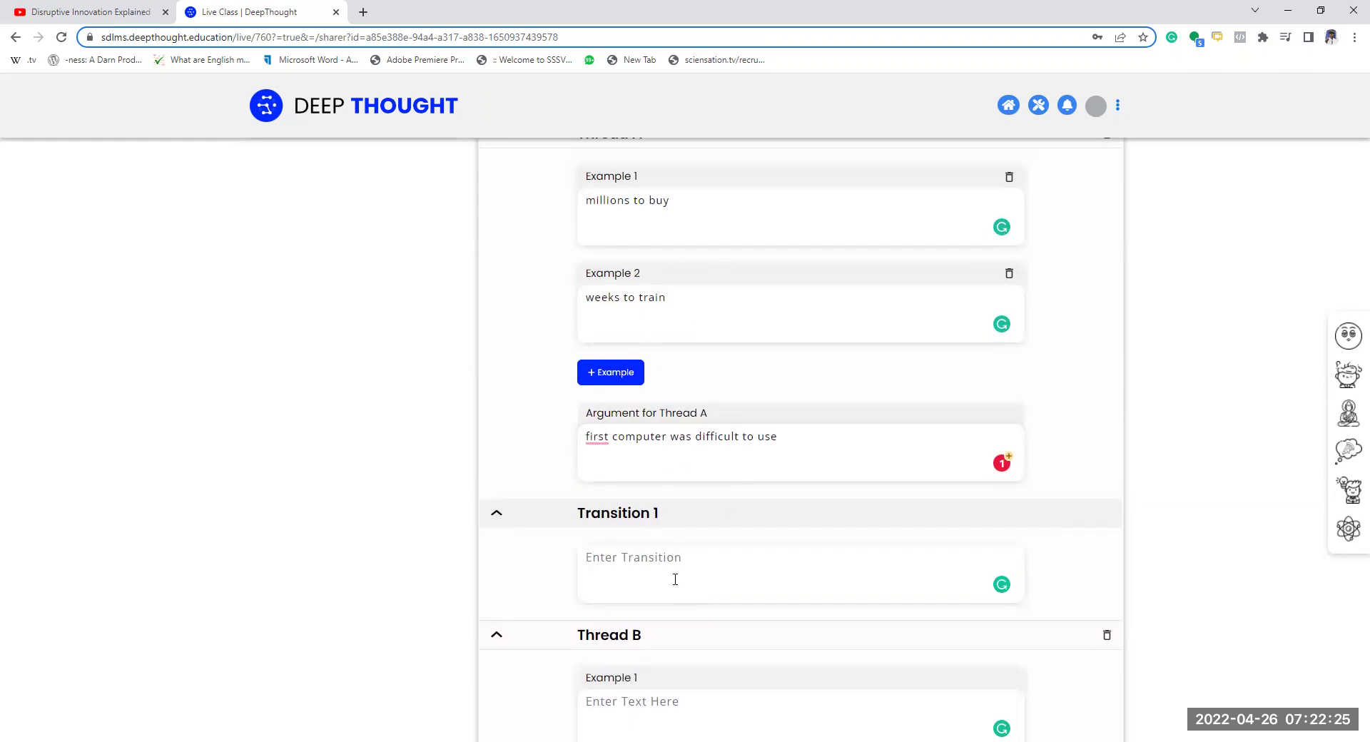
pyautogui.write('Can we give ac')
pyautogui.write('cess to everyon')
pyautogui.write('e? Does Technology ')
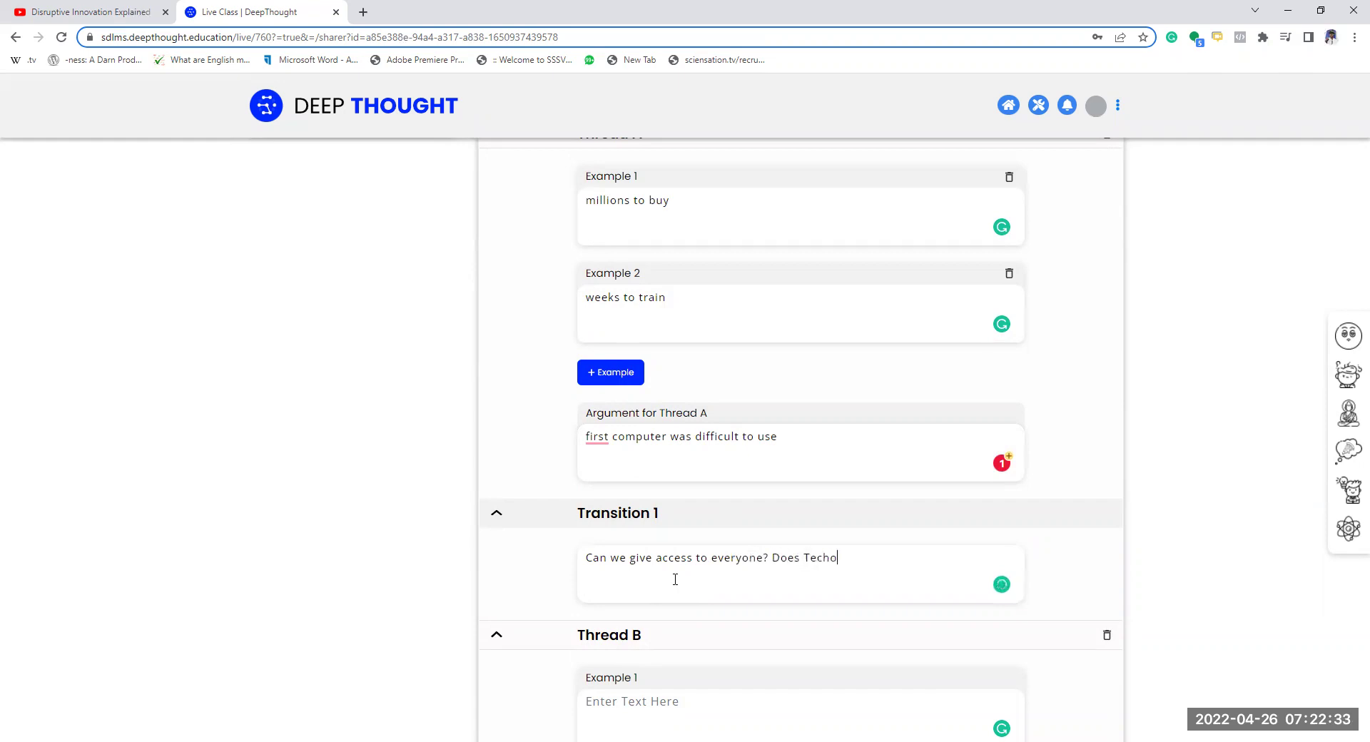
pyautogui.write('eventually go to everyone')
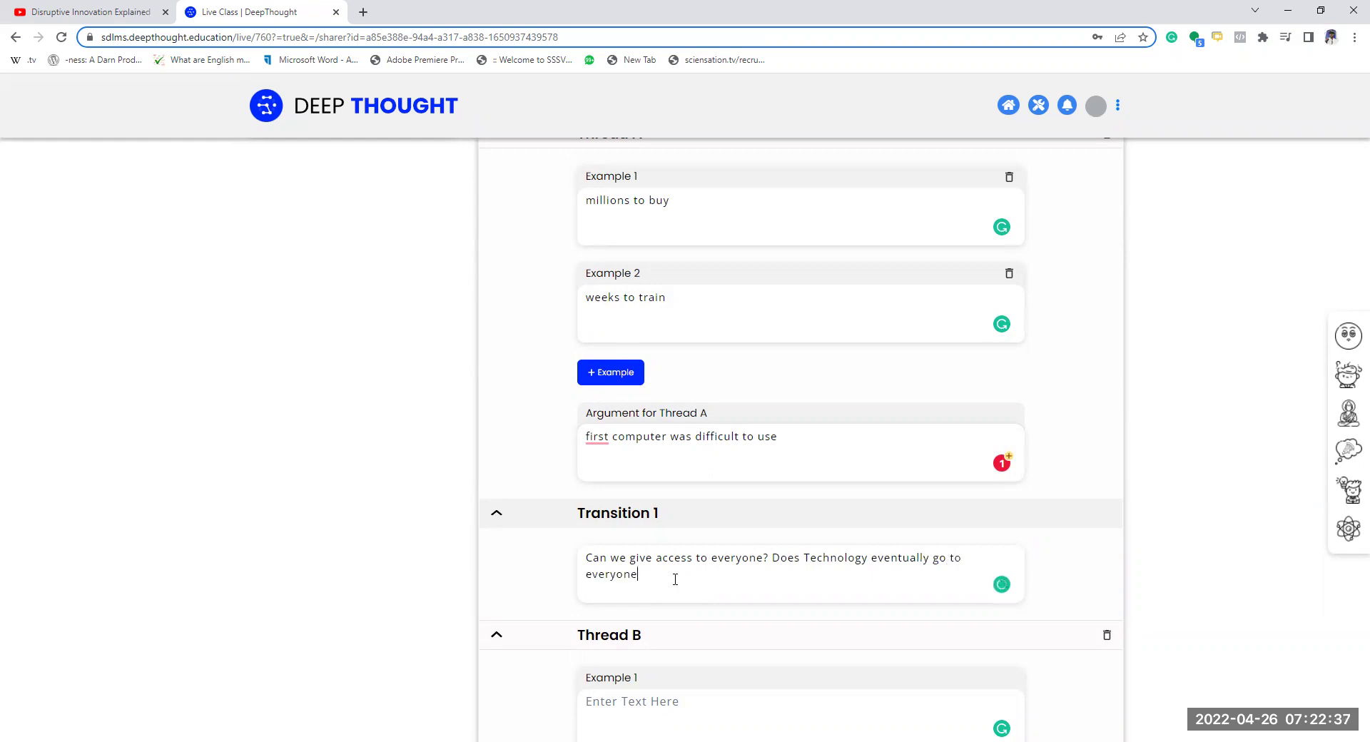
pyautogui.scroll(3, 769, 455)
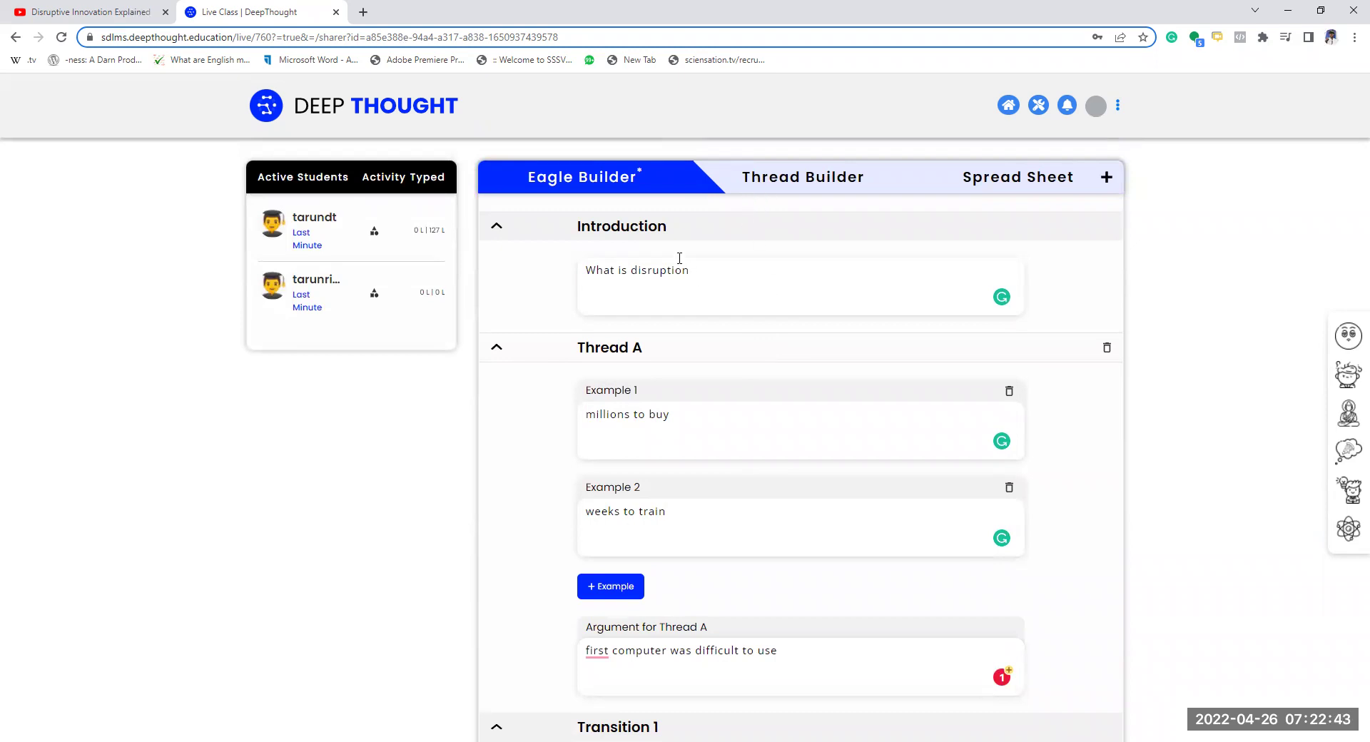
pyautogui.scroll(-1, 783, 555)
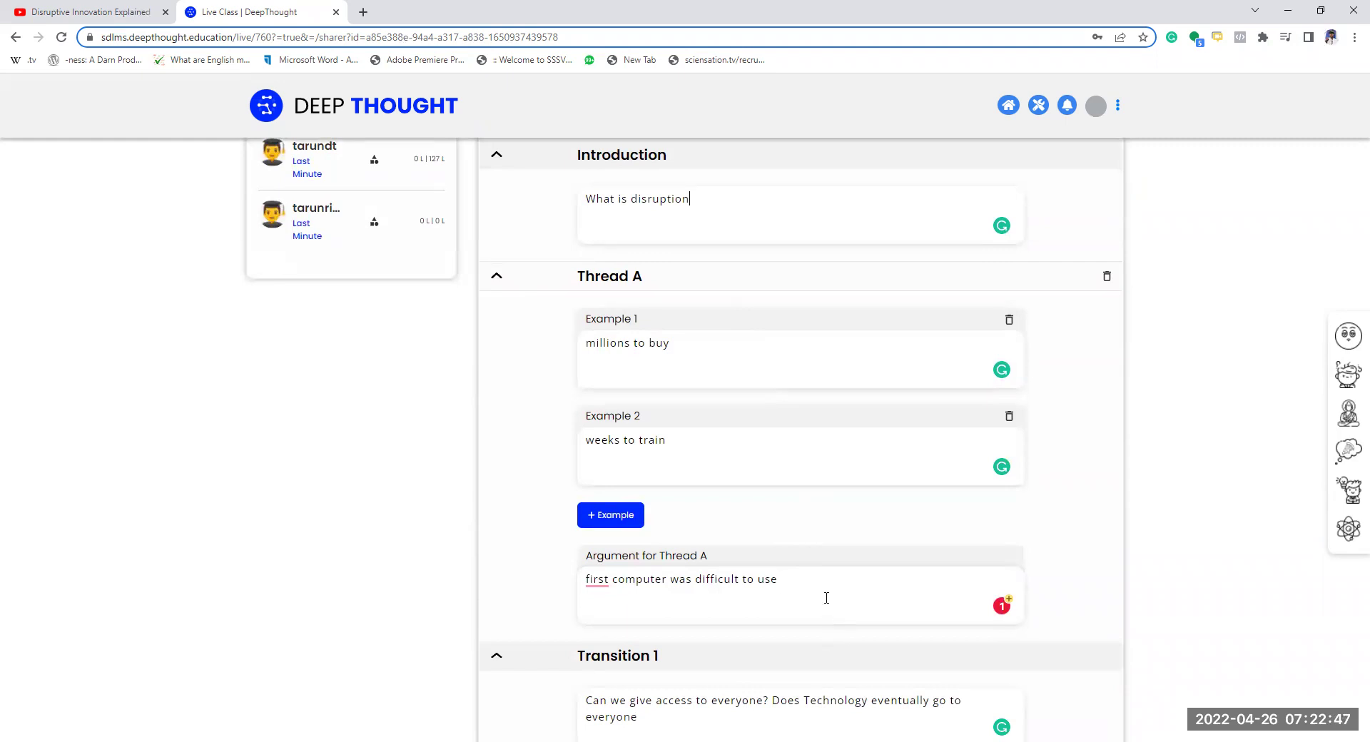
pyautogui.click(688, 345)
pyautogui.scroll(-2, 558, 487)
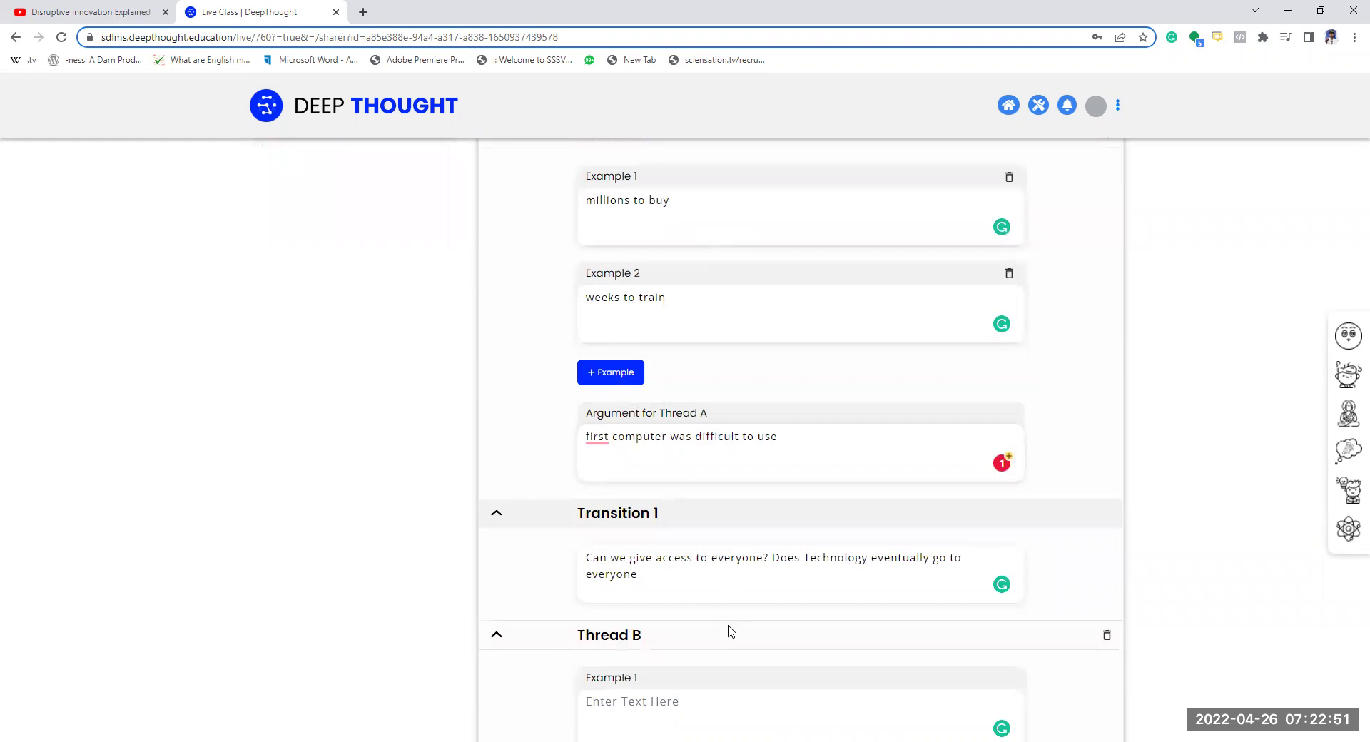
pyautogui.scroll(-5, 749, 593)
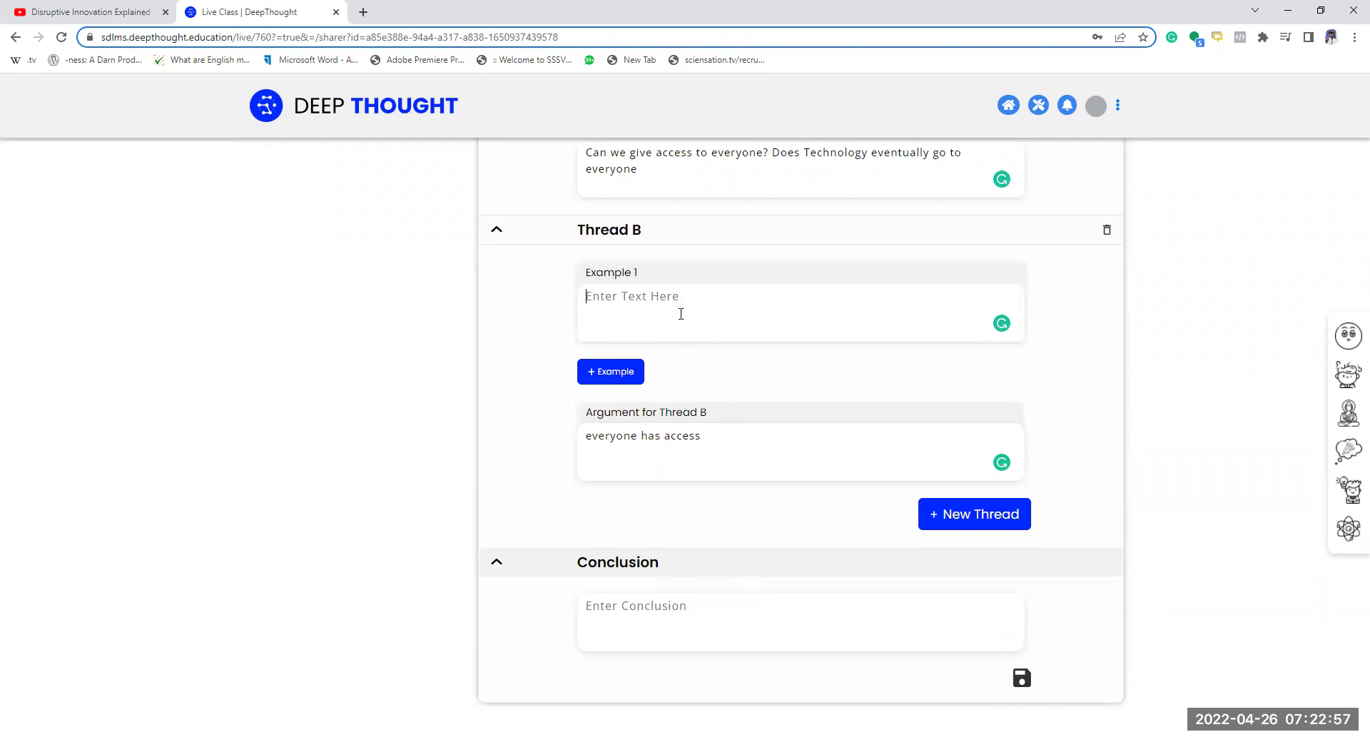
pyautogui.scroll(2, 543, 321)
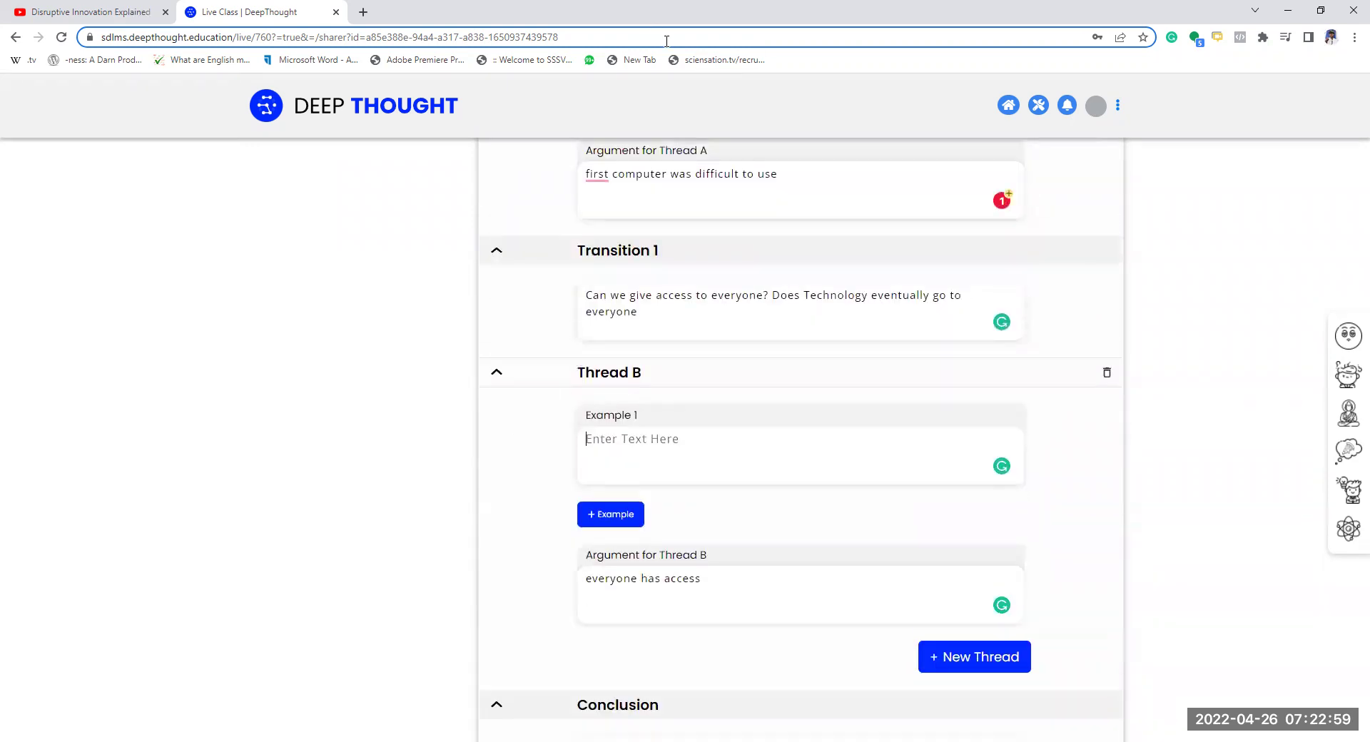
pyautogui.moveTo(141, 258); pyautogui.dragTo(313, 254)
pyautogui.moveTo(107, 396)
pyautogui.mouseDown()
pyautogui.moveTo(374, 405)
pyautogui.moveTo(374, 461)
pyautogui.mouseUp()
pyautogui.moveTo(130, 615); pyautogui.dragTo(245, 636)
pyautogui.moveTo(357, 646)
pyautogui.mouseDown()
pyautogui.moveTo(414, 647)
pyautogui.moveTo(399, 663)
pyautogui.moveTo(416, 684)
pyautogui.mouseUp()
pyautogui.moveTo(171, 440); pyautogui.dragTo(200, 581)
pyautogui.moveTo(232, 439); pyautogui.dragTo(203, 426)
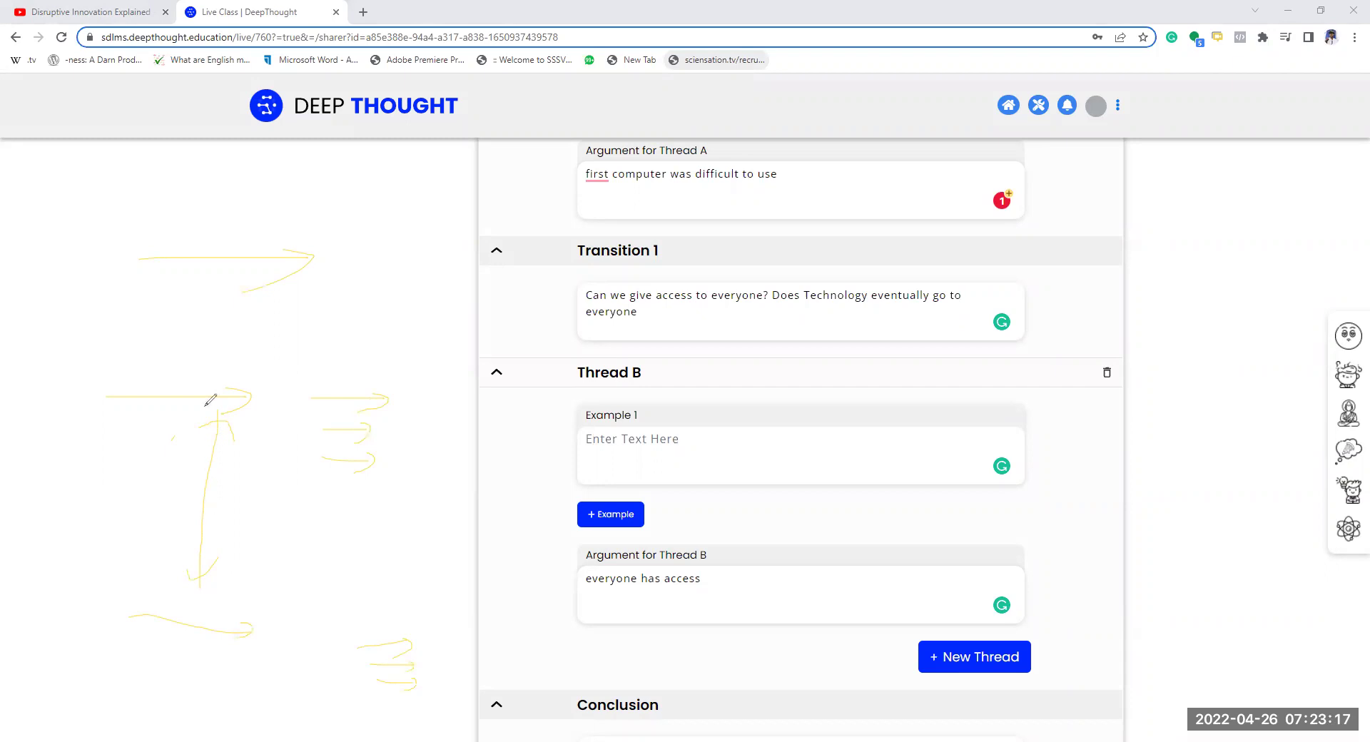
pyautogui.moveTo(156, 357)
pyautogui.mouseDown()
pyautogui.moveTo(184, 355)
pyautogui.moveTo(173, 390)
pyautogui.moveTo(207, 385)
pyautogui.moveTo(205, 370)
pyautogui.mouseUp()
pyautogui.moveTo(243, 606)
pyautogui.mouseDown()
pyautogui.moveTo(256, 573)
pyautogui.moveTo(245, 589)
pyautogui.mouseUp()
pyautogui.moveTo(170, 399)
pyautogui.mouseDown()
pyautogui.moveTo(184, 339)
pyautogui.moveTo(200, 392)
pyautogui.moveTo(173, 373)
pyautogui.mouseUp()
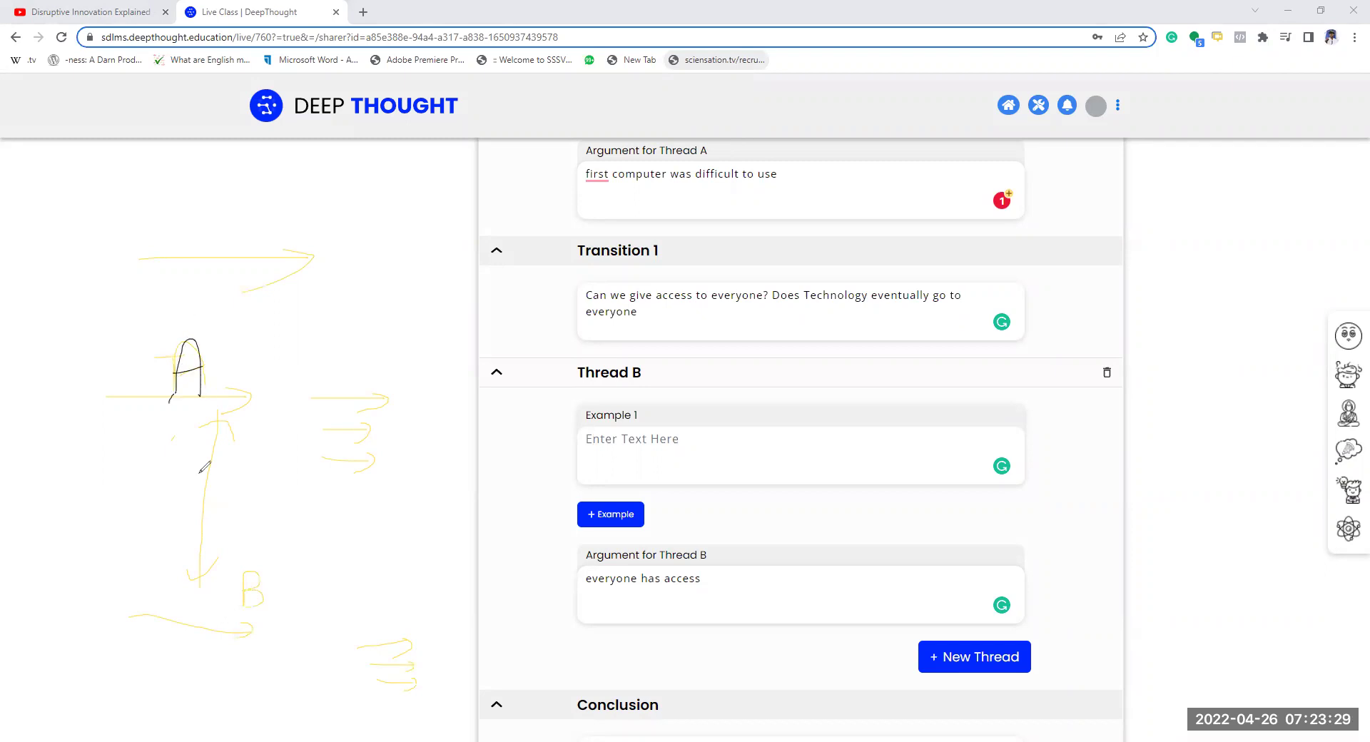
pyautogui.moveTo(243, 610)
pyautogui.mouseDown()
pyautogui.moveTo(244, 569)
pyautogui.moveTo(253, 588)
pyautogui.moveTo(237, 608)
pyautogui.mouseUp()
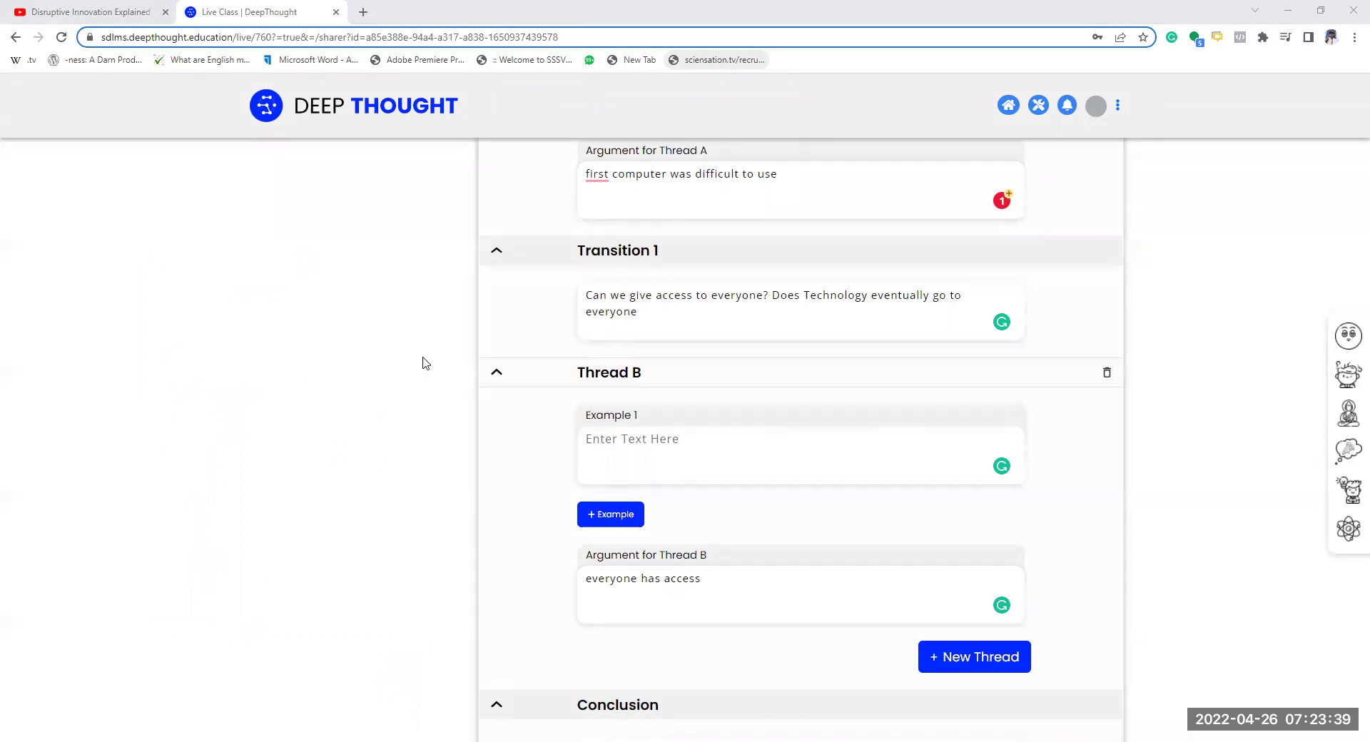
# - Go back to the Thread Builder and select Sub Thread 1's text
pyautogui.scroll(4, 421, 360)
pyautogui.scroll(6, 791, 421)
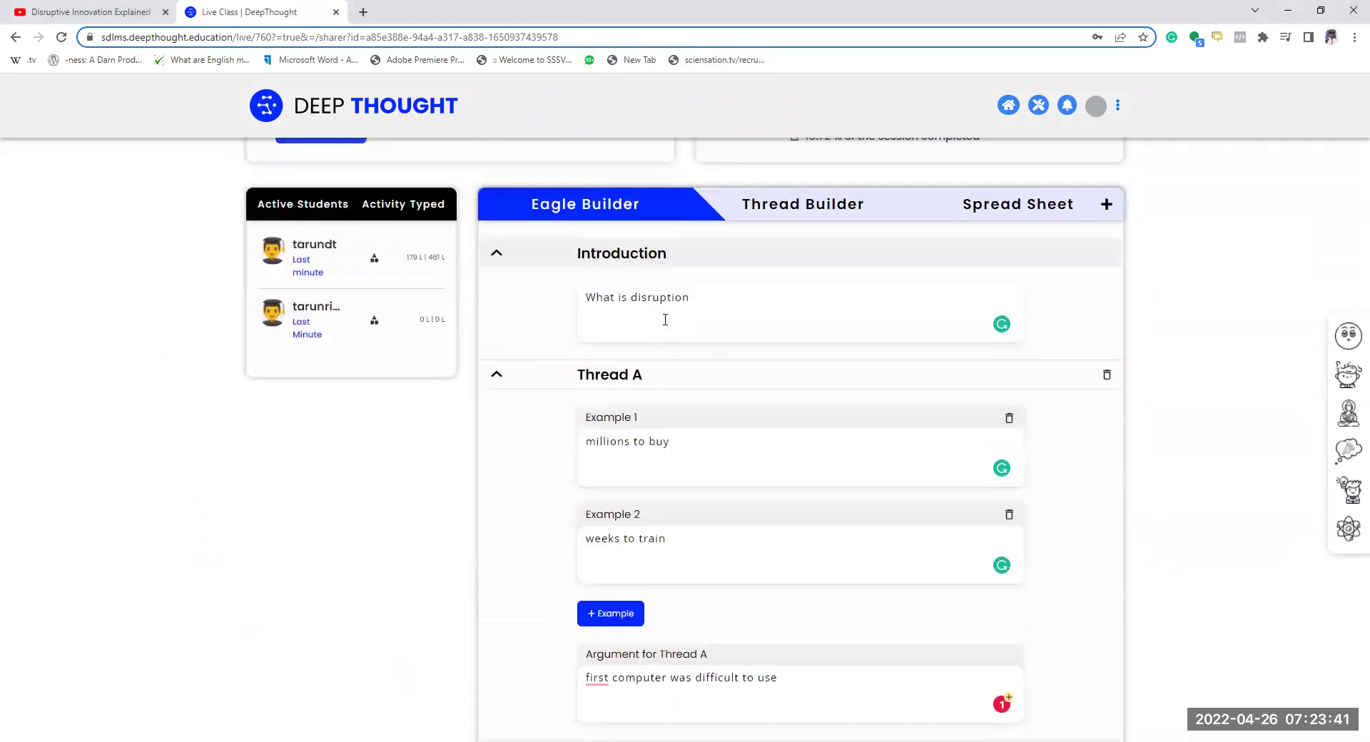
pyautogui.click(806, 376)
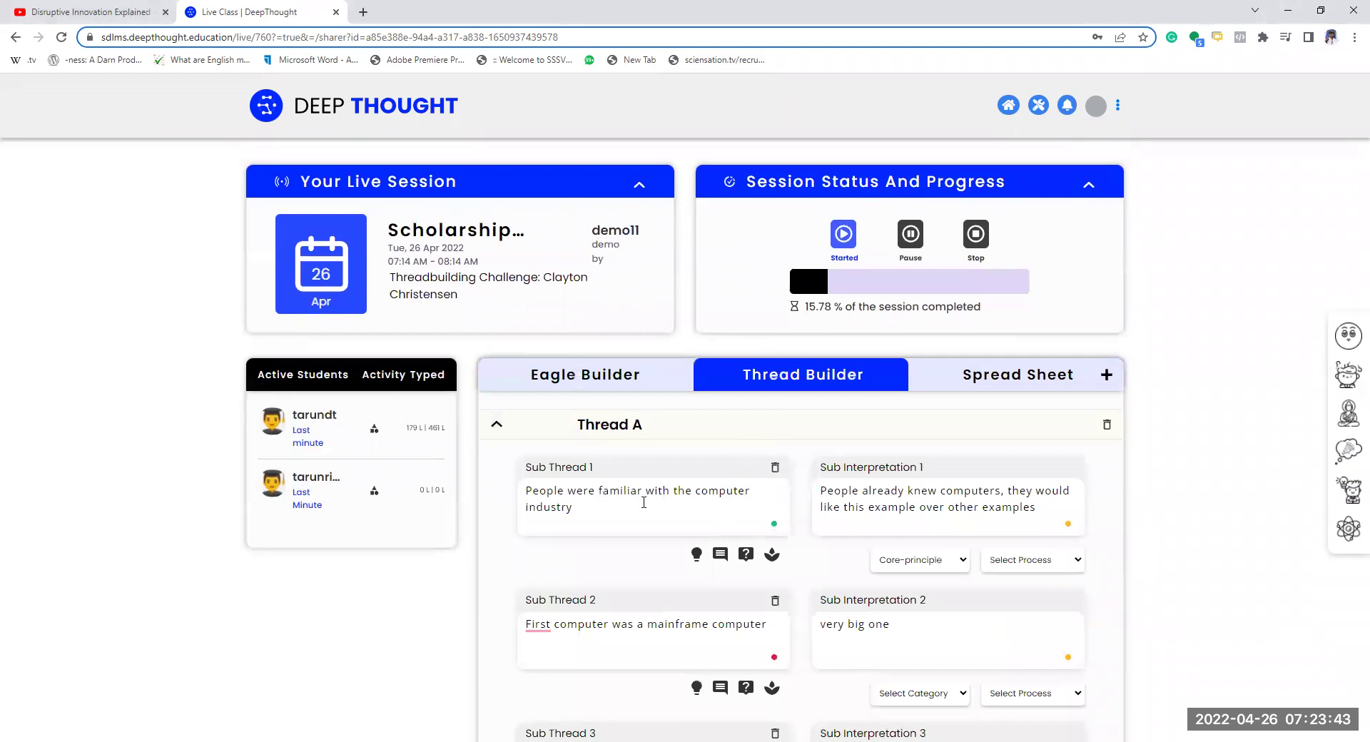
pyautogui.click(610, 497)
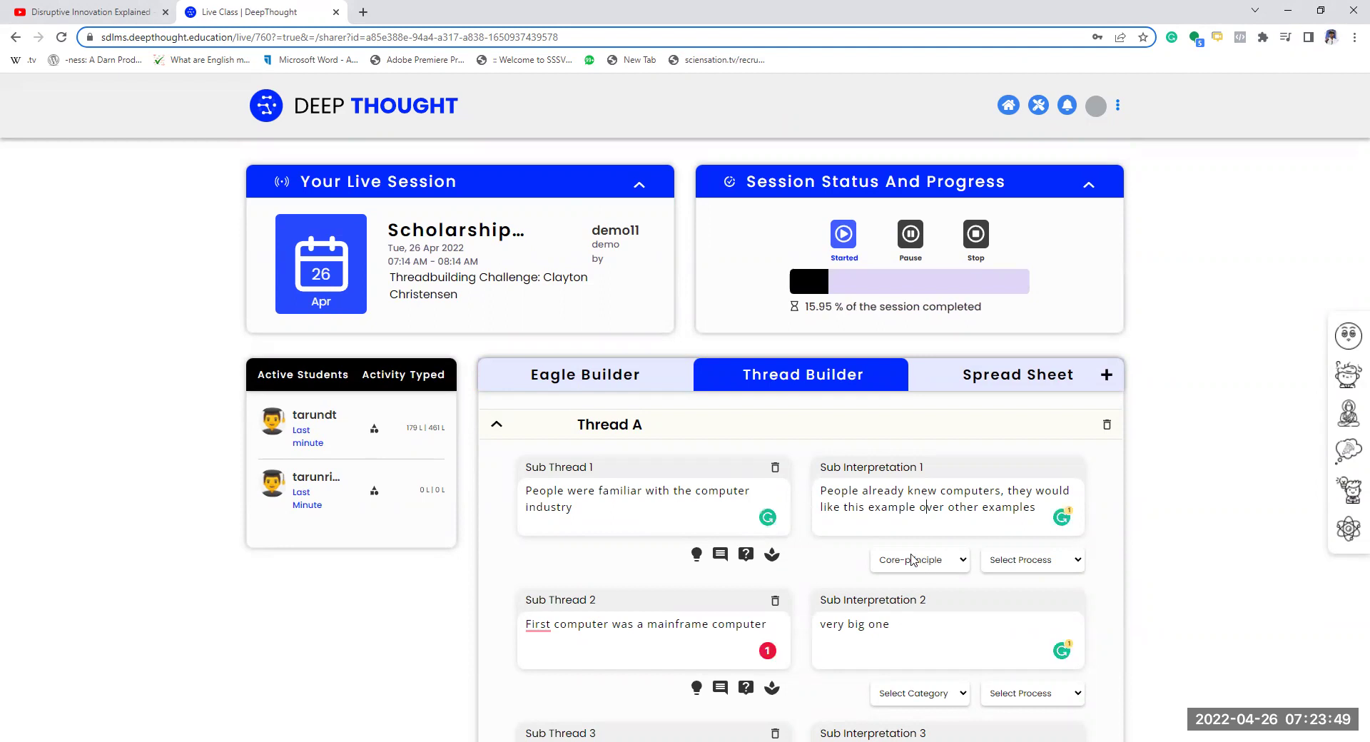
# - Scroll through Threads A and B, then return to the paused 'Disruptive Innovation Explained' video
pyautogui.scroll(-3, 676, 587)
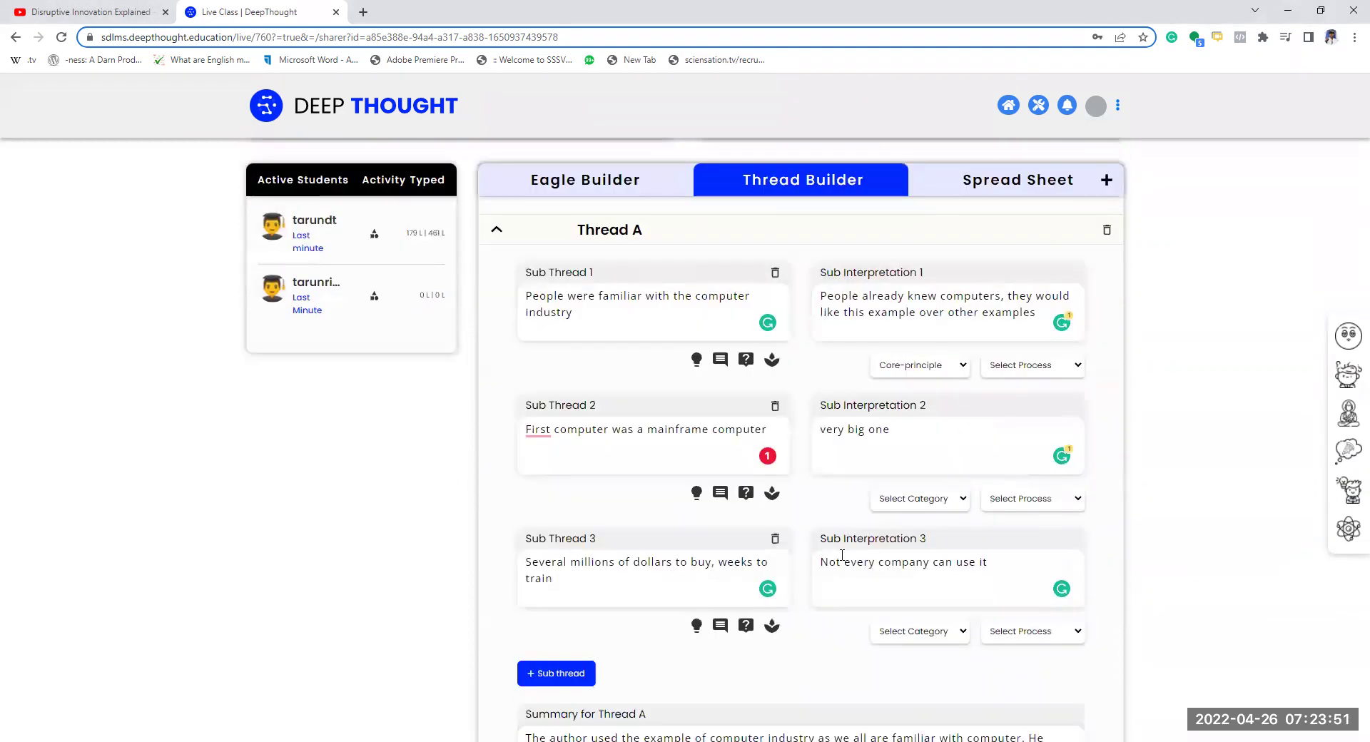
pyautogui.scroll(-4, 785, 549)
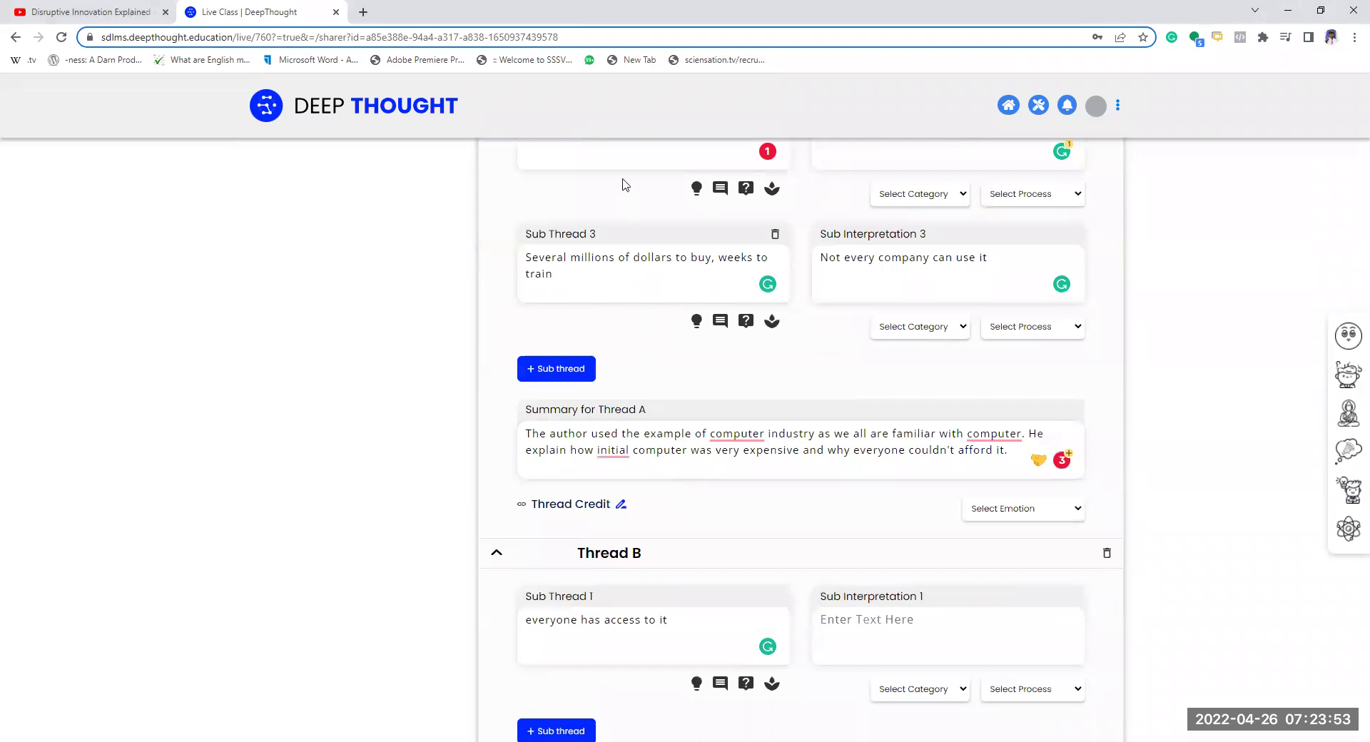
pyautogui.scroll(2, 625, 196)
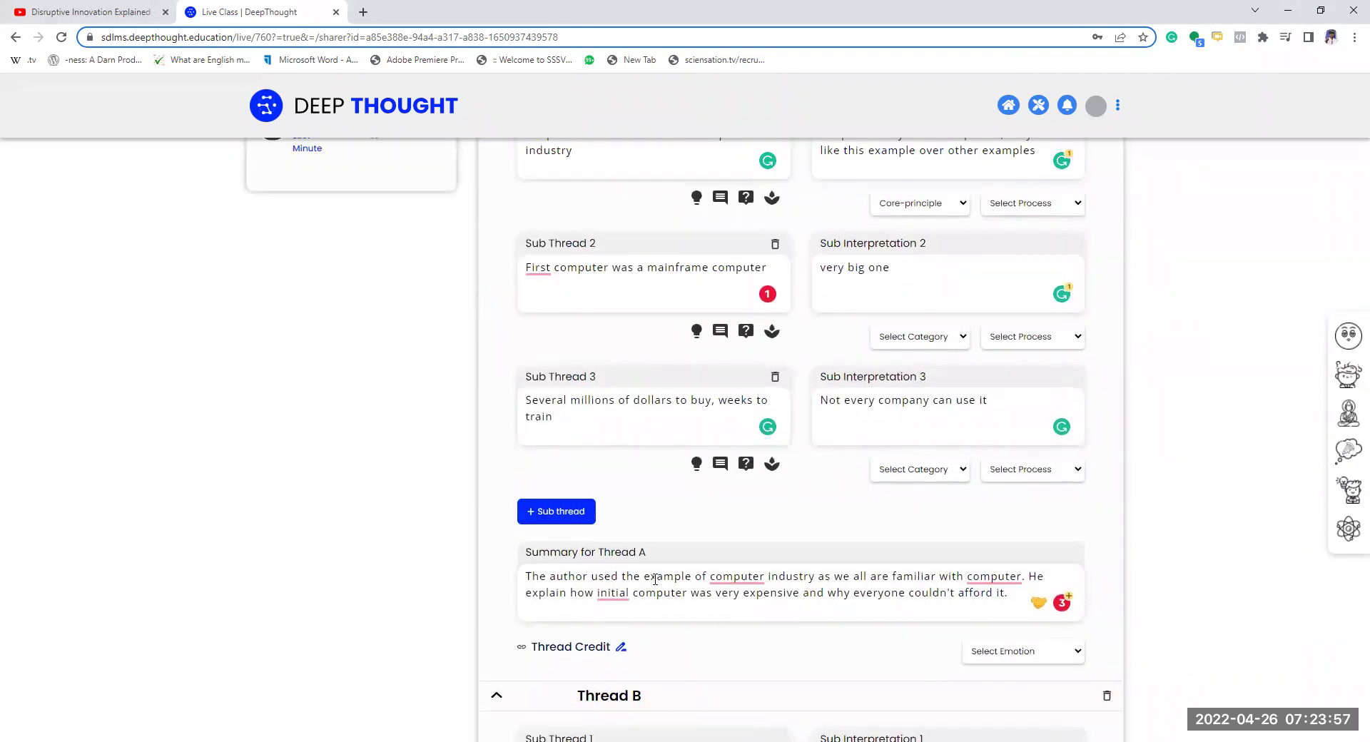
pyautogui.scroll(-2, 691, 605)
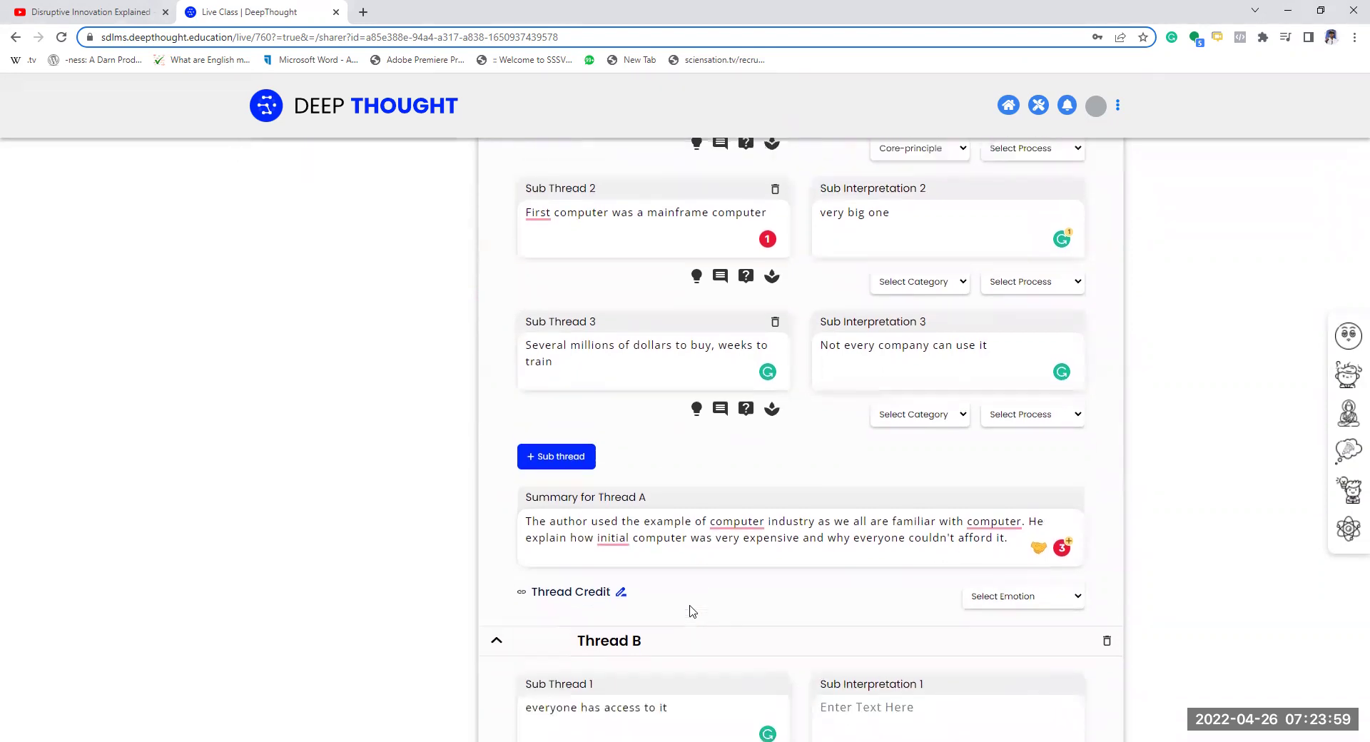
pyautogui.scroll(-4, 692, 585)
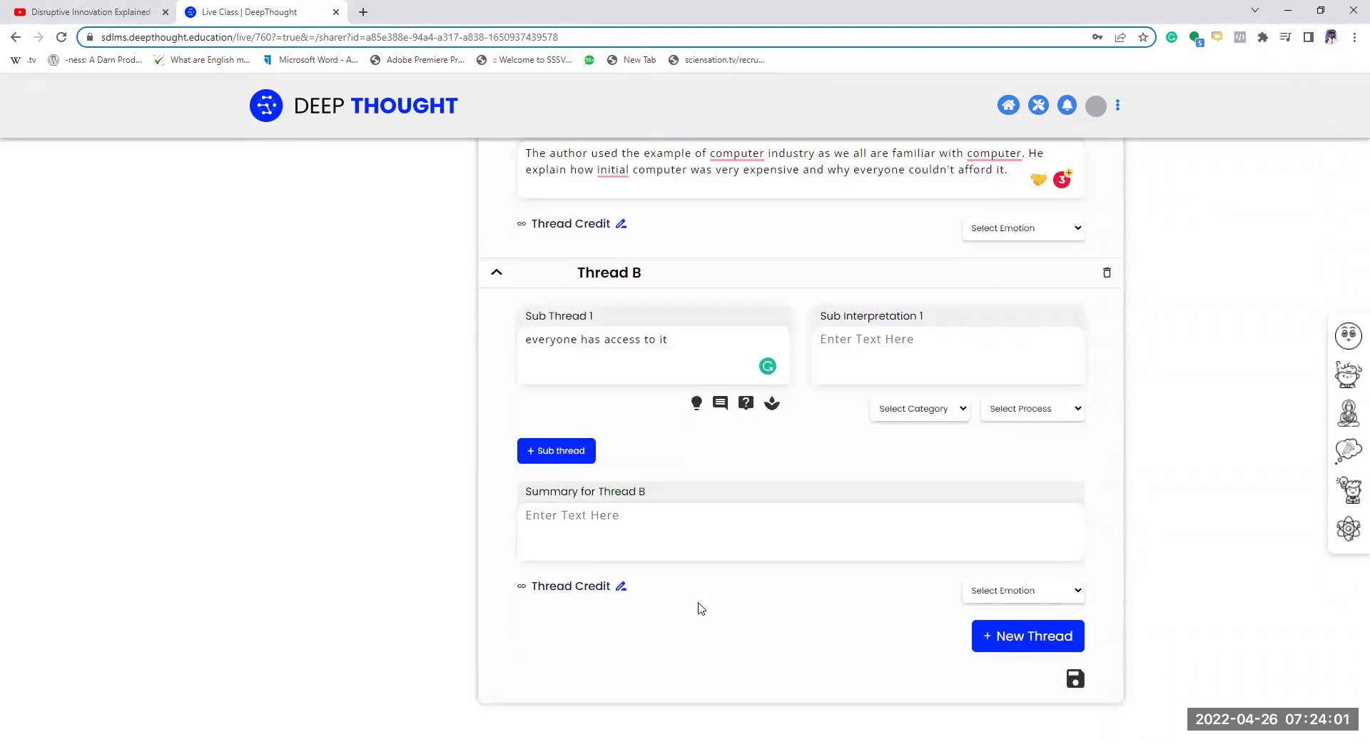
pyautogui.scroll(10, 707, 478)
pyautogui.scroll(1, 927, 529)
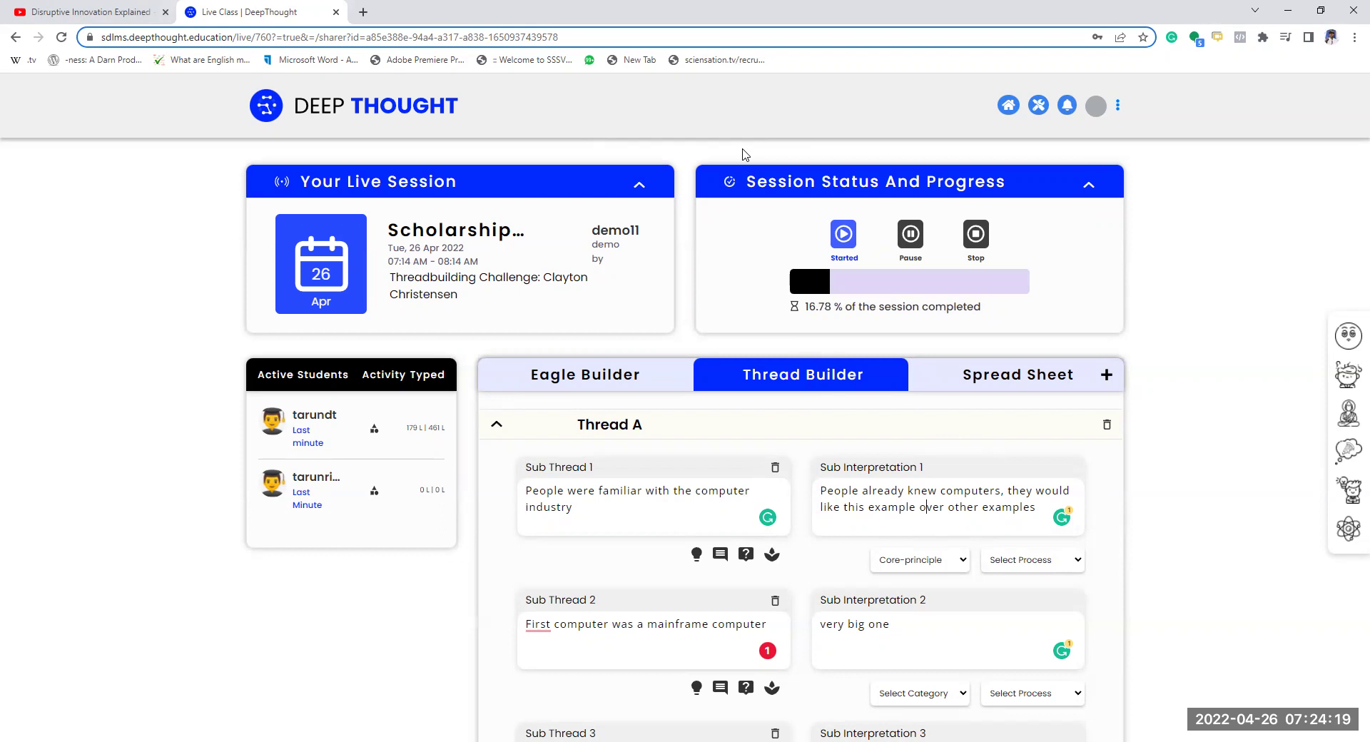
pyautogui.click(118, 13)
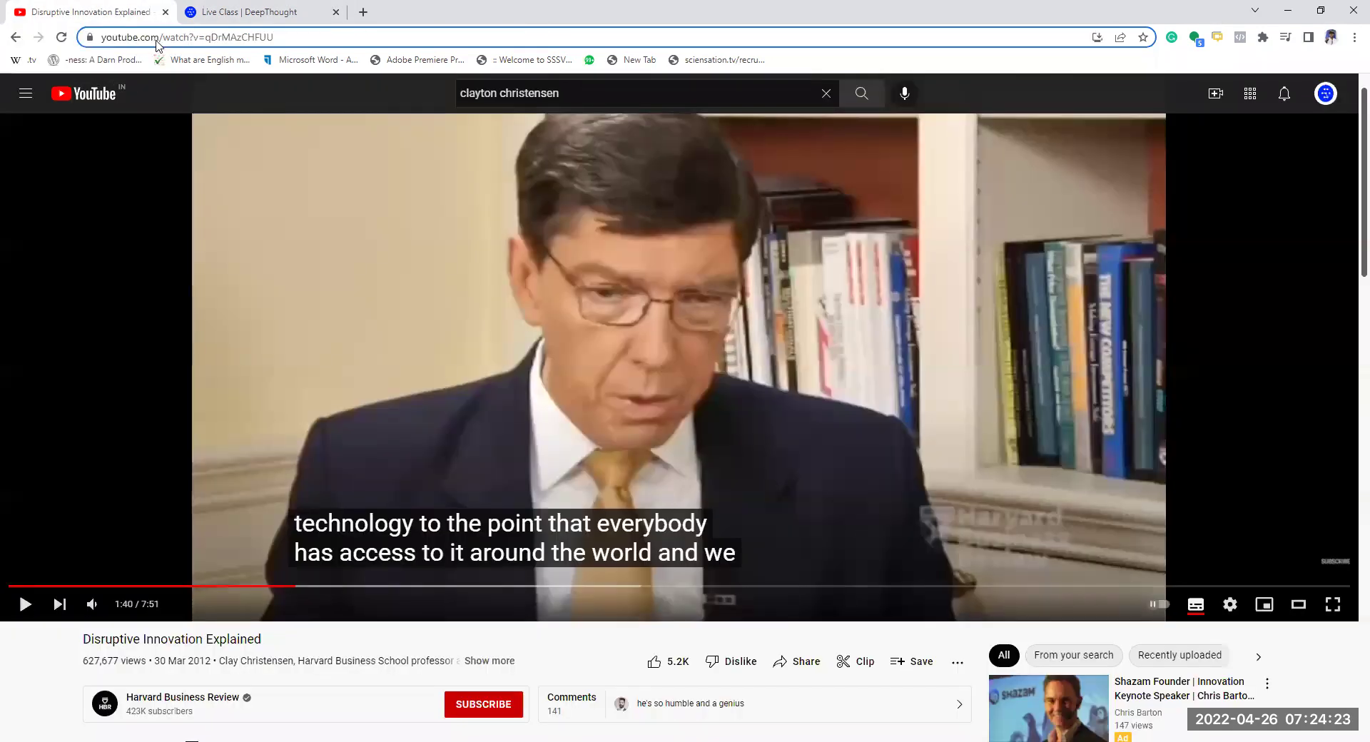